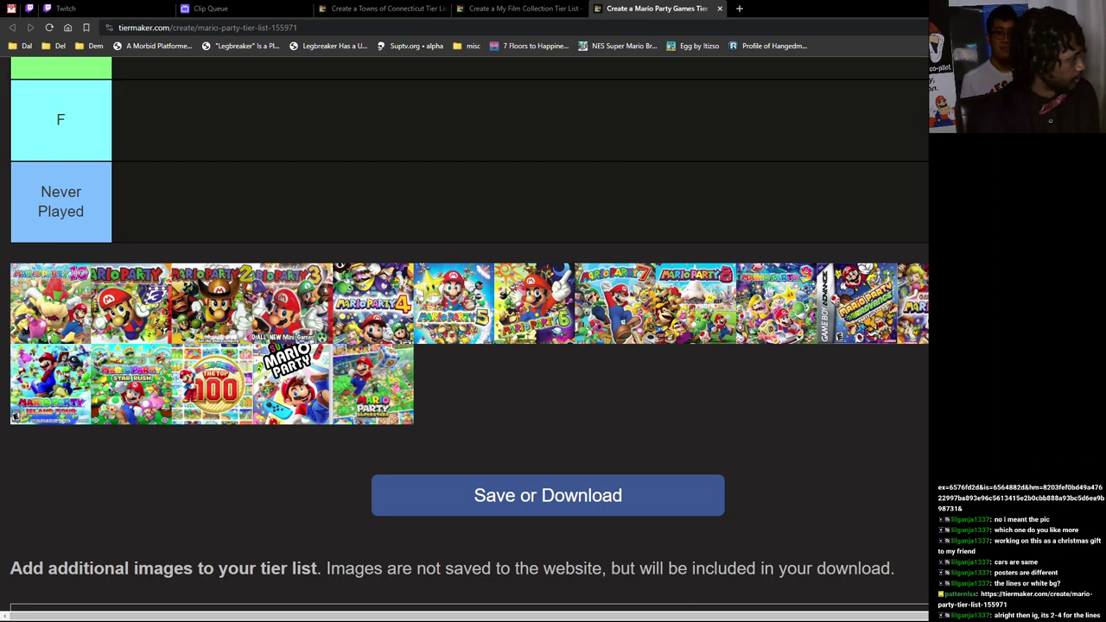
scroll(466, 329, "up", 2)
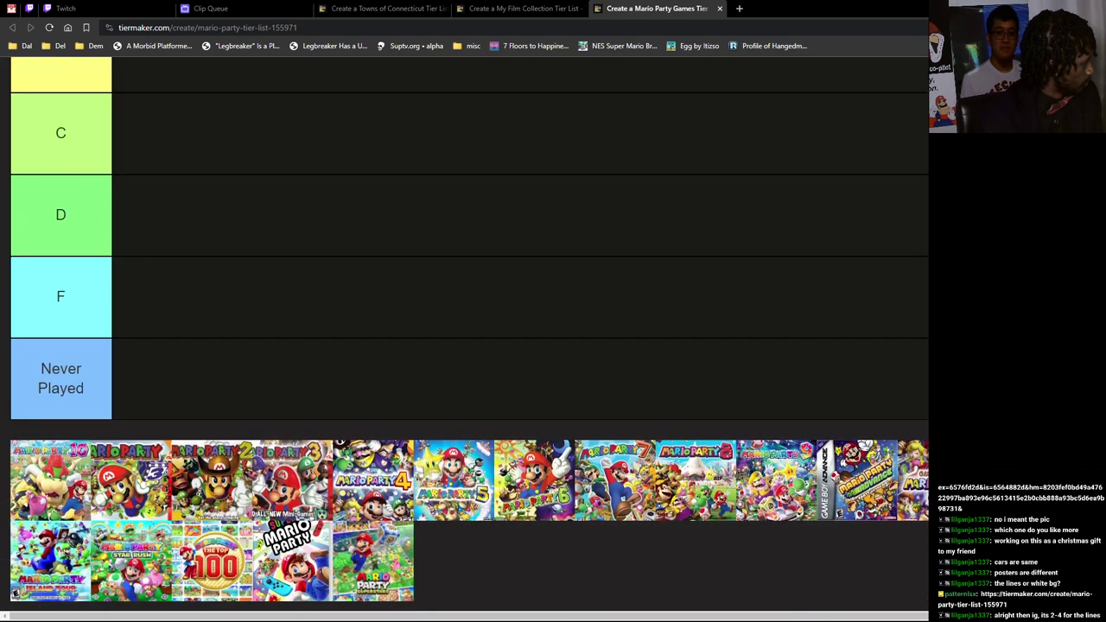
scroll(467, 338, "up", 3)
scroll(467, 337, "up", 2)
scroll(467, 337, "down", 9)
scroll(467, 337, "up", 3)
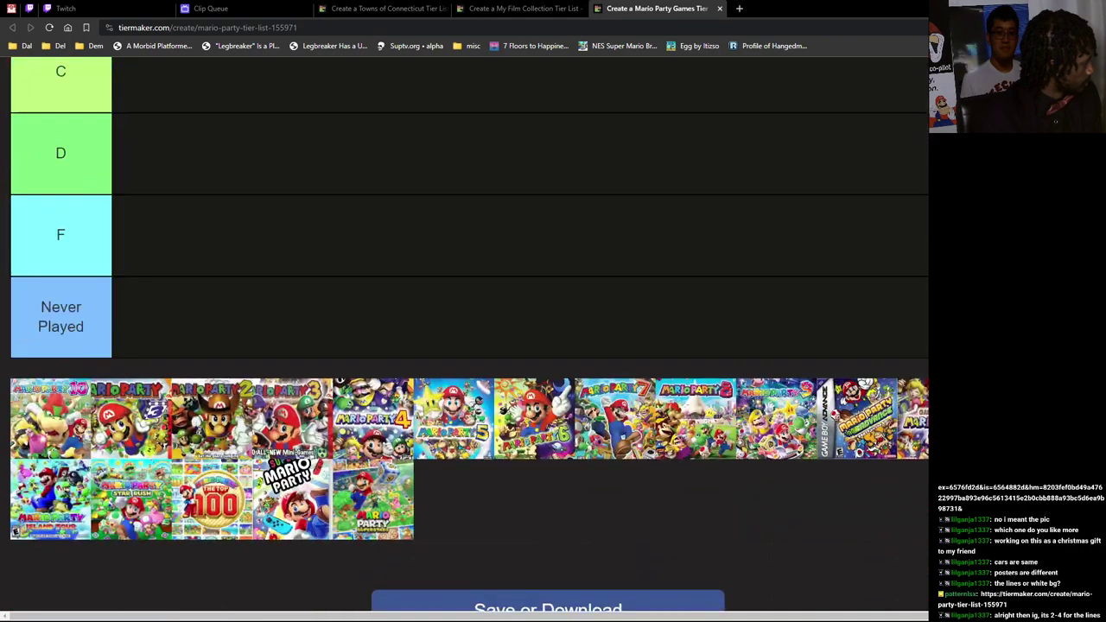
Step: Rank Mario Party 10 in F, the original Mario Party in A, and Mario Party 4 then 3 in S
left_click_drag(50, 419, 198, 246)
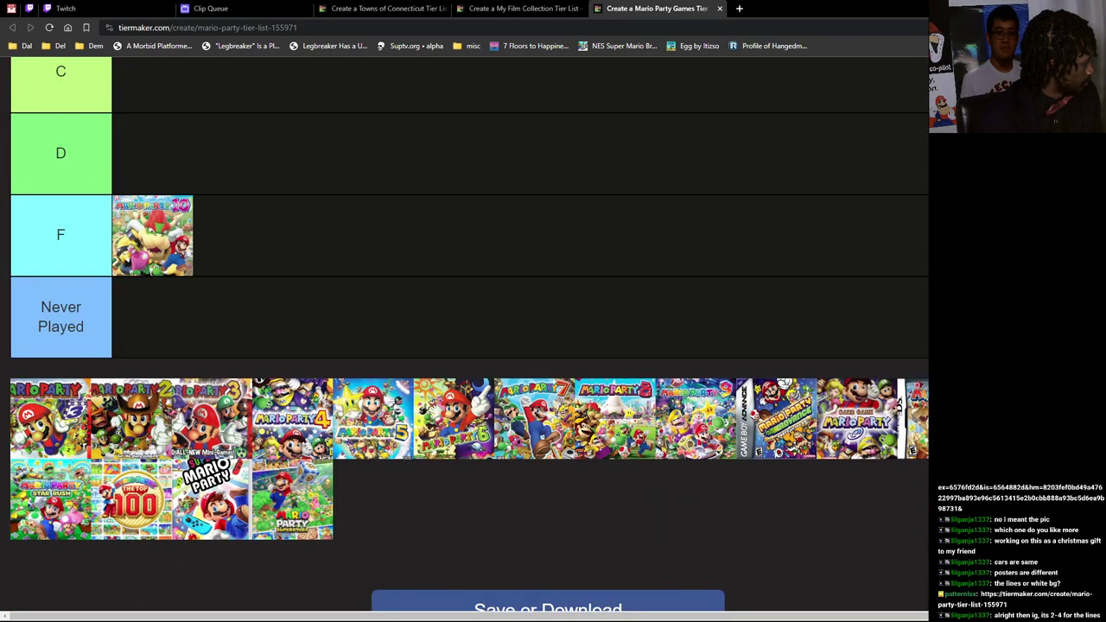
left_click_drag(50, 418, 184, 308)
scroll(118, 358, "up", 5)
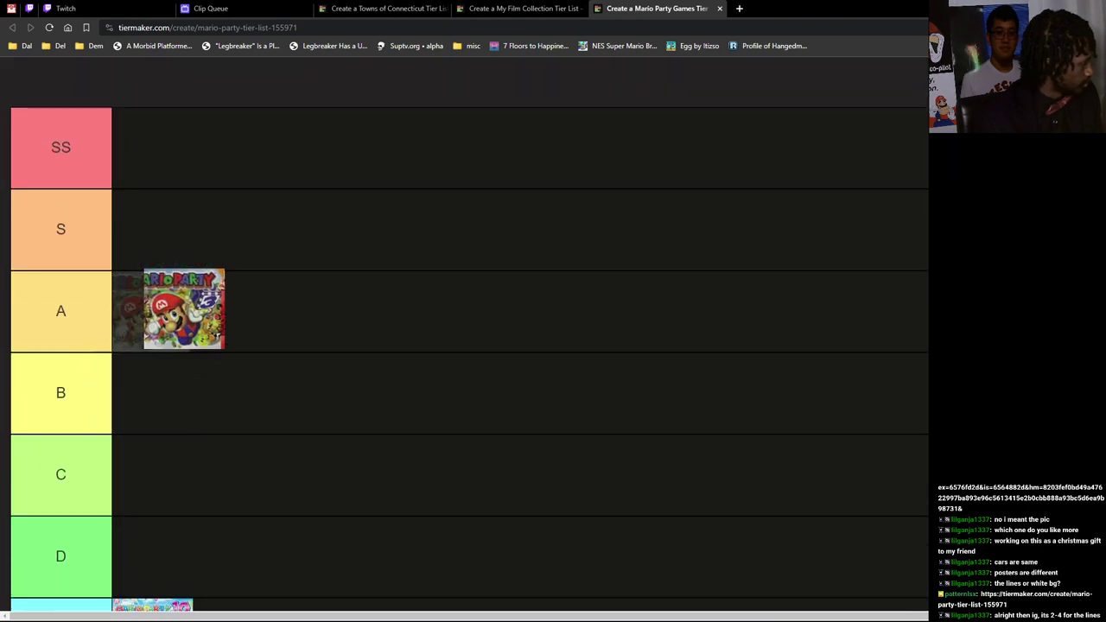
left_click_drag(184, 308, 173, 311)
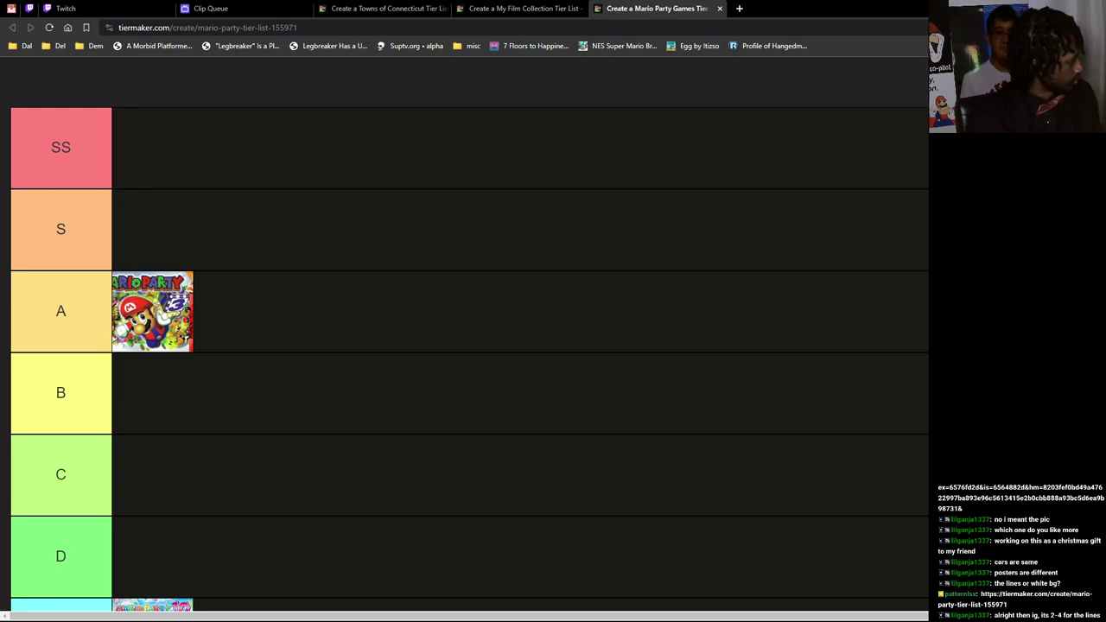
scroll(467, 337, "down", 5)
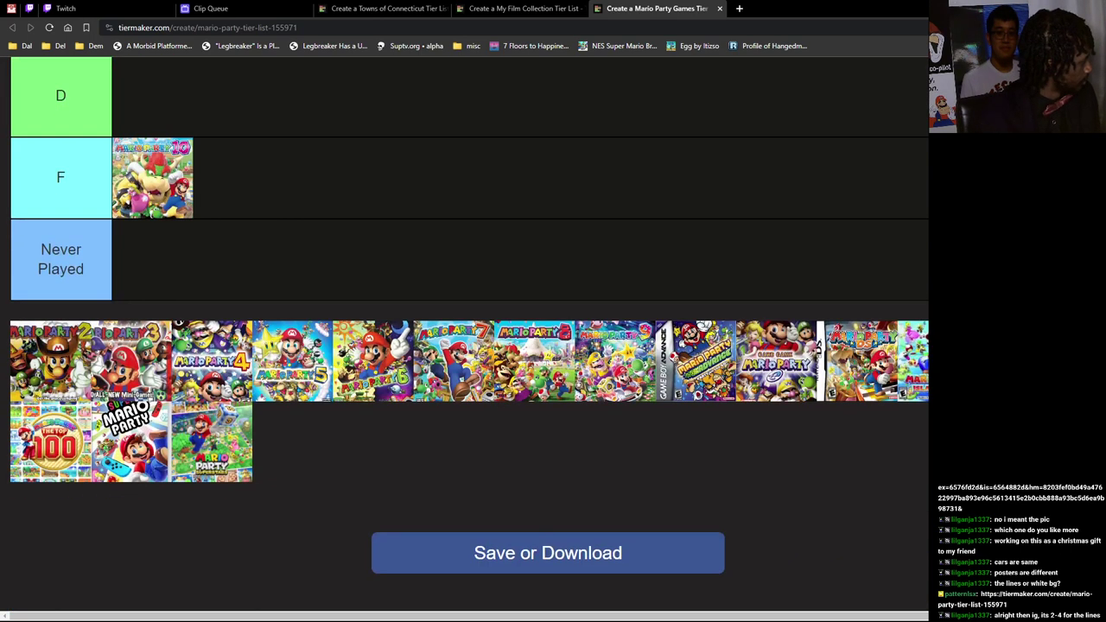
left_click_drag(50, 361, 185, 276)
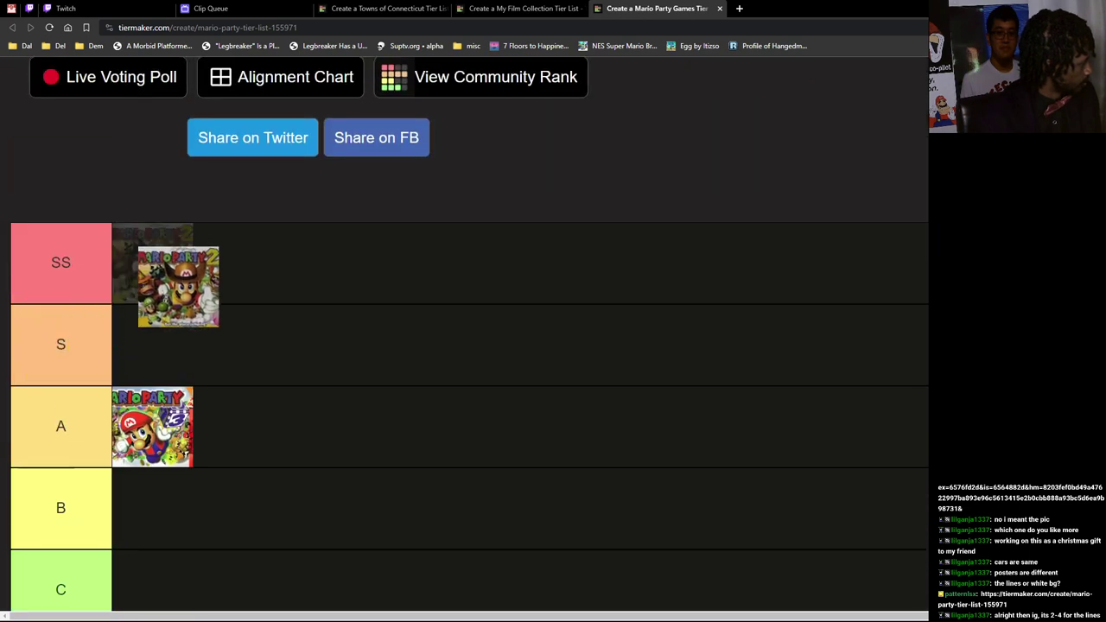
scroll(467, 337, "down", 5)
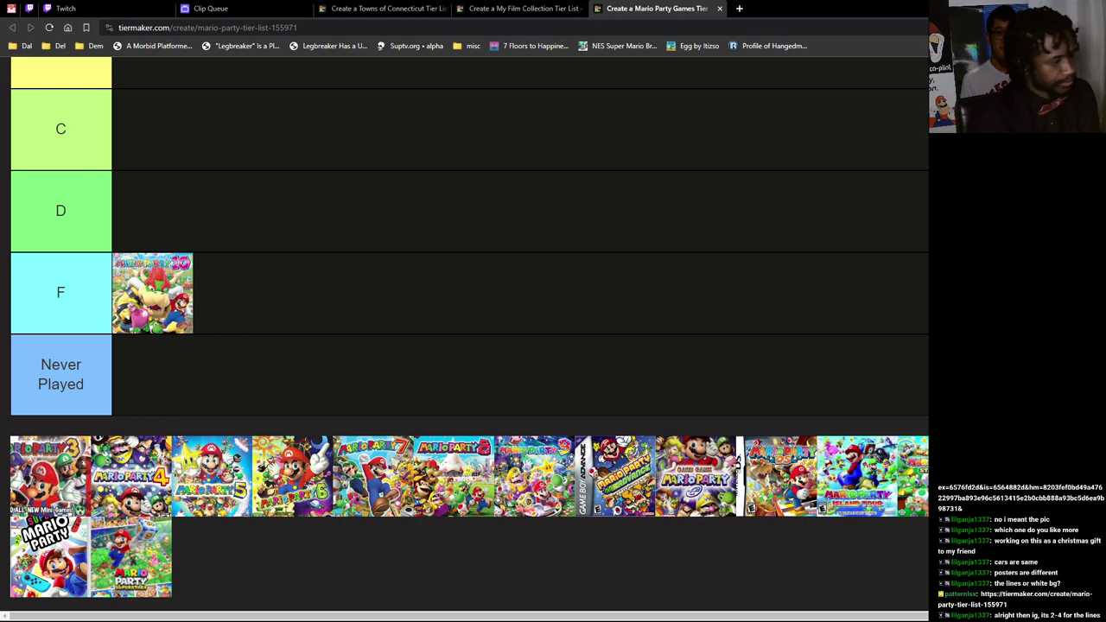
mouse_move(50, 476)
left_mouse_down()
mouse_move(51, 415)
mouse_move(153, 287)
left_mouse_up()
scroll(52, 415, "up", 5)
scroll(467, 345, "down", 1)
scroll(467, 346, "down", 5)
scroll(467, 345, "up", 2)
scroll(467, 345, "down", 1)
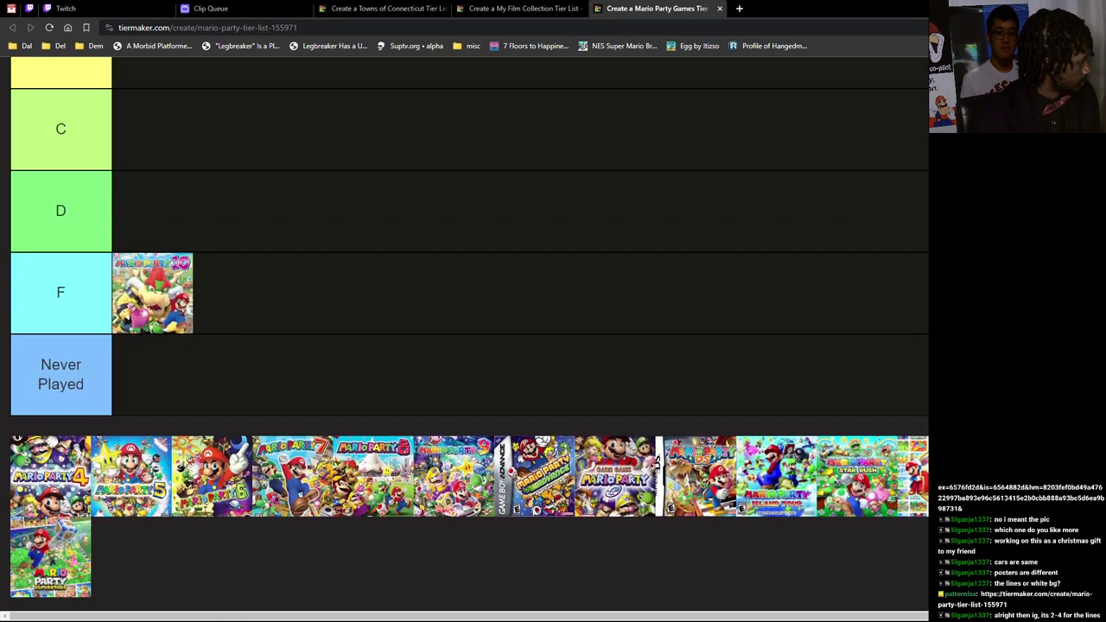
left_click_drag(50, 475, 240, 346)
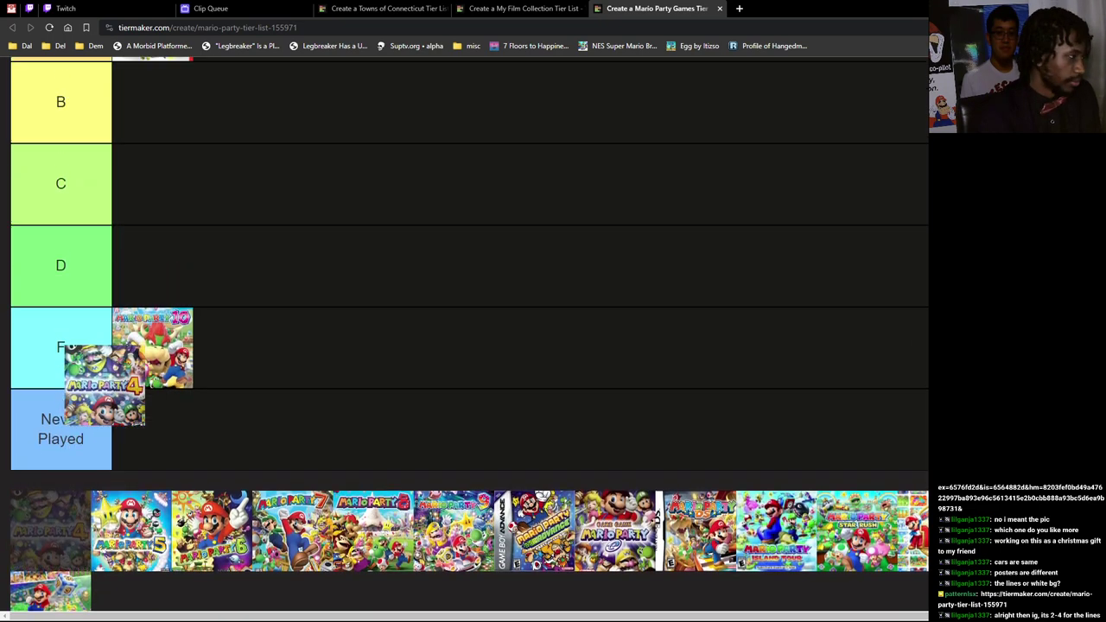
scroll(173, 389, "up", 5)
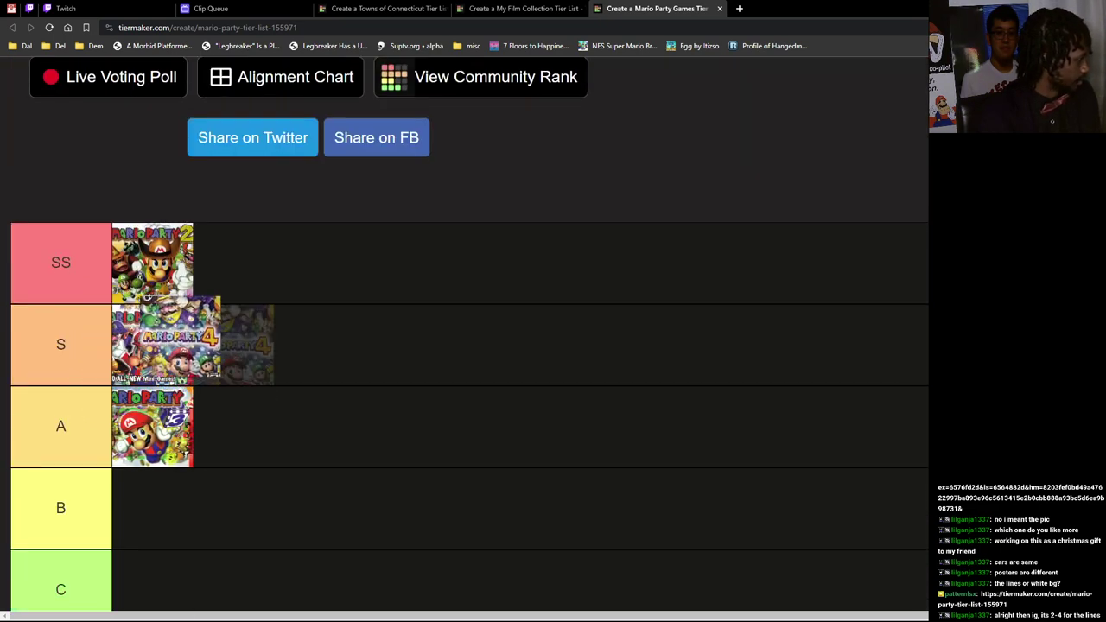
left_click_drag(158, 345, 164, 346)
mouse_move(234, 346)
left_mouse_down()
mouse_move(299, 327)
mouse_move(286, 337)
left_mouse_up()
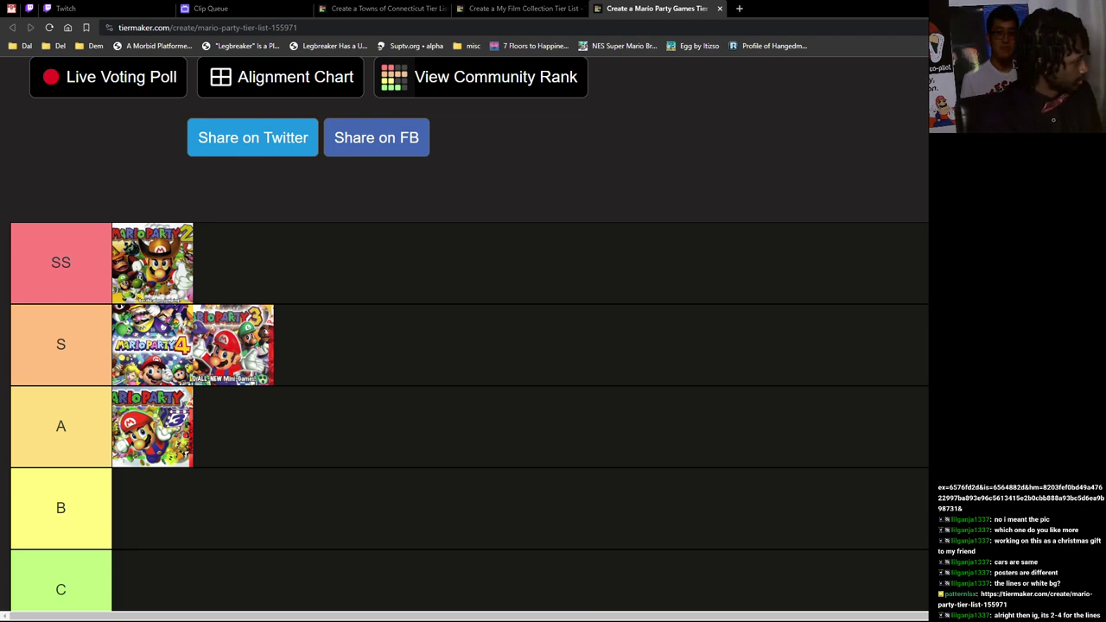
scroll(467, 345, "down", 6)
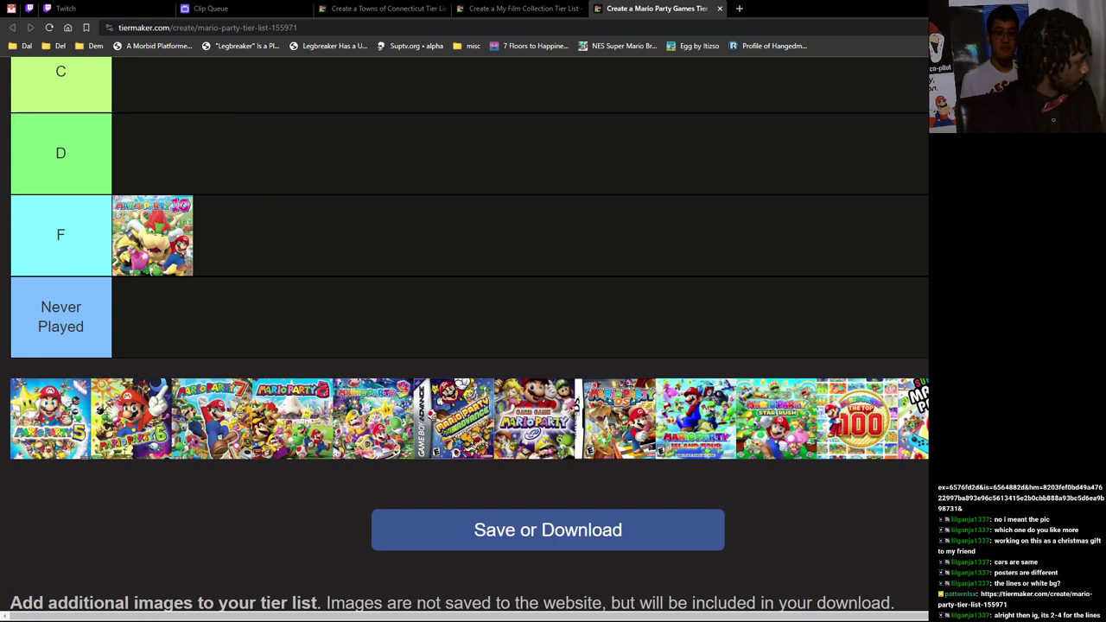
Step: Move Mario Party 5, 6 and 7 into Never Played, and rank Mario Party 8 in B
left_click_drag(50, 418, 259, 329)
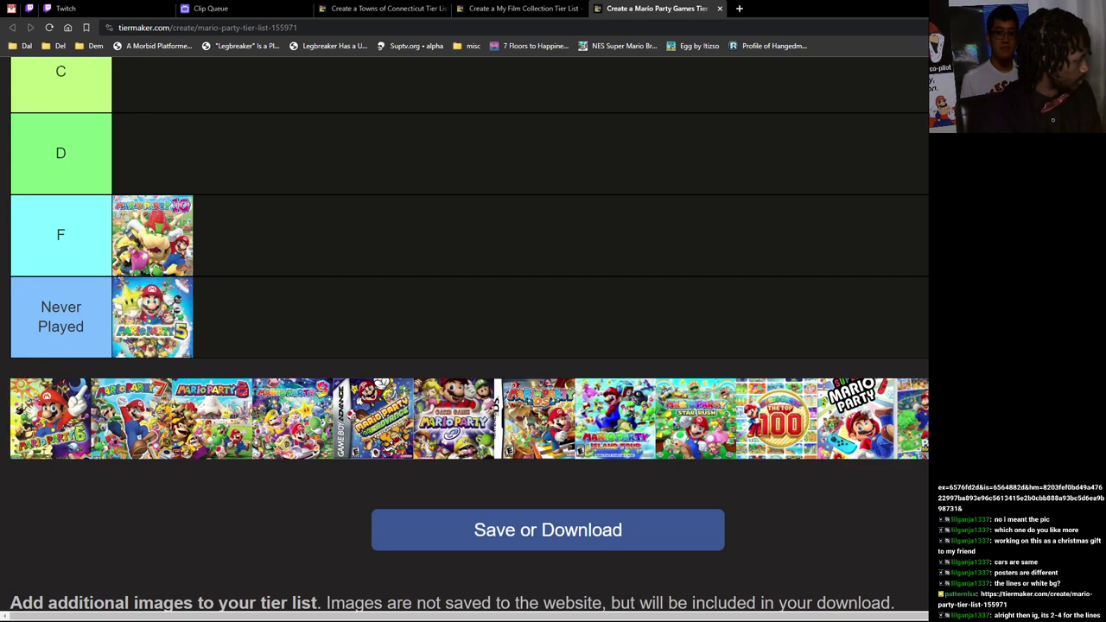
left_click_drag(50, 419, 233, 317)
left_click_drag(50, 418, 313, 317)
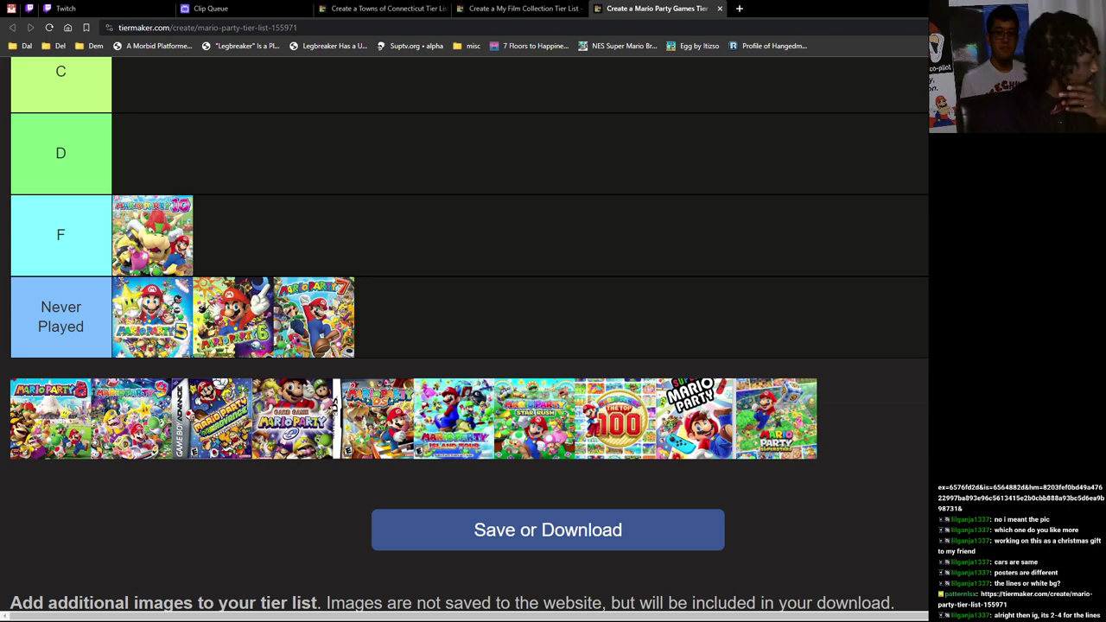
left_click_drag(51, 418, 117, 392)
scroll(50, 416, "up", 5)
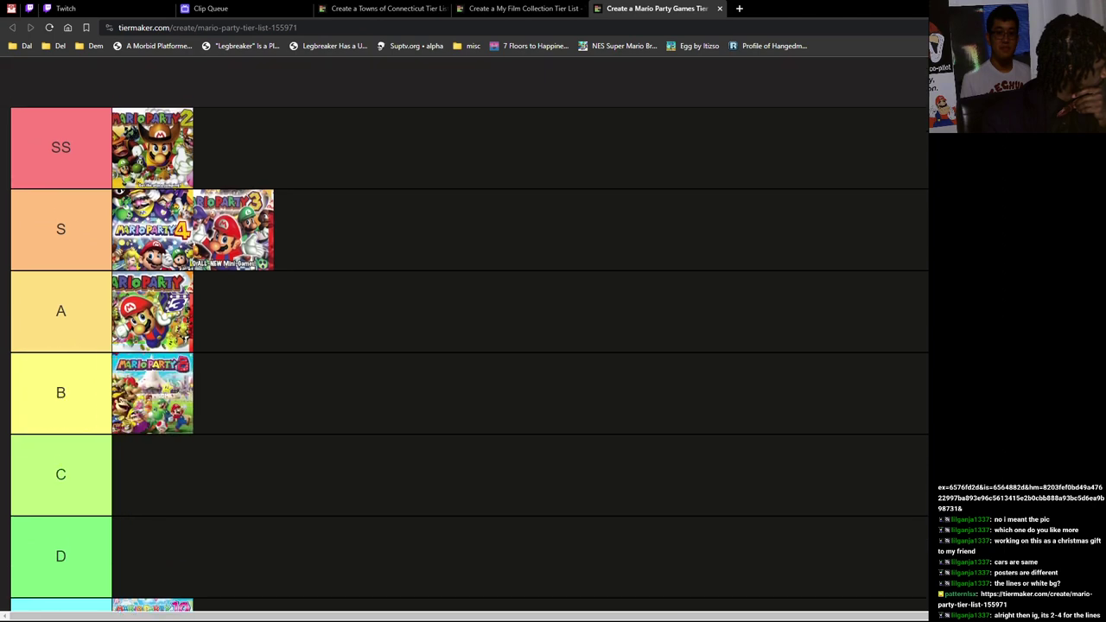
scroll(467, 345, "down", 3)
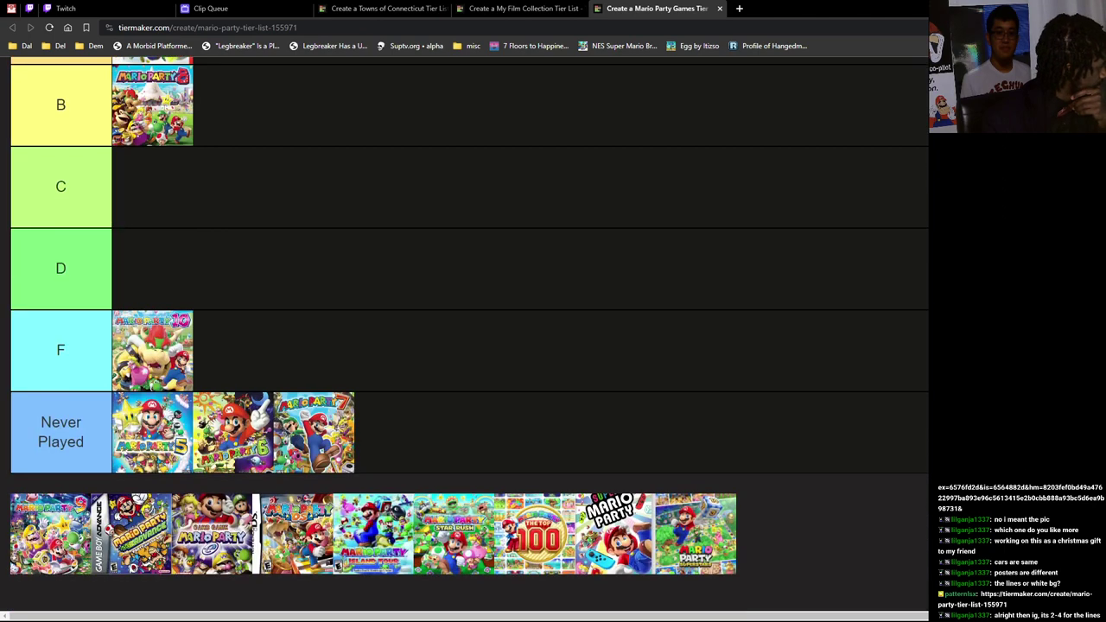
Step: Put Mario Party 9 and The Top 100 in F; Advance, -e, DS, Island Tour, Star Rush in Never Played
left_click_drag(50, 533, 234, 350)
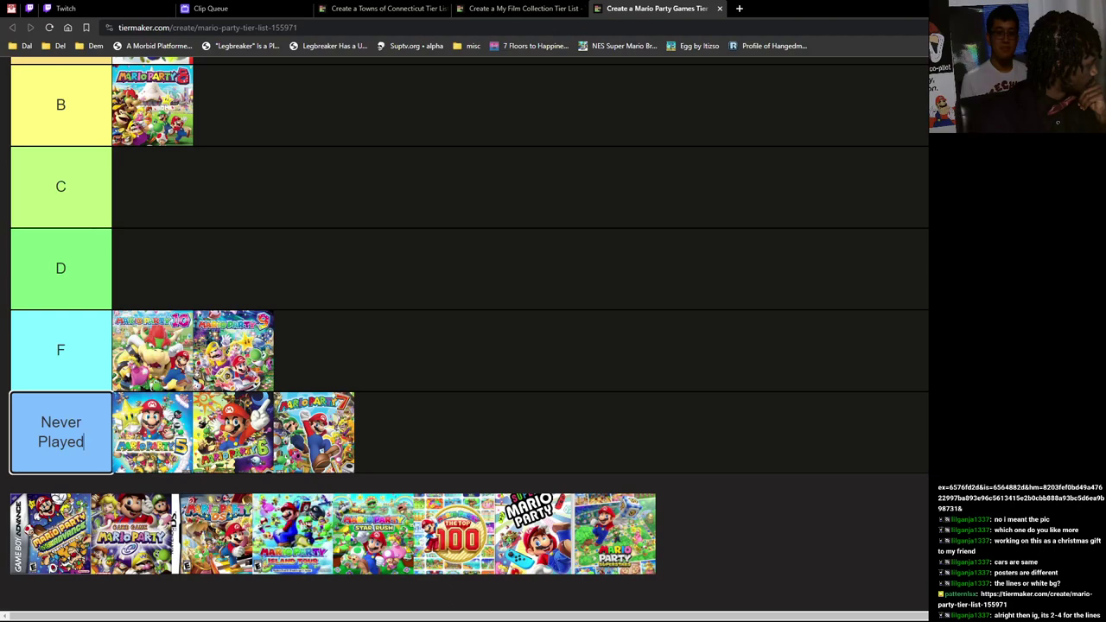
left_click_drag(51, 534, 519, 456)
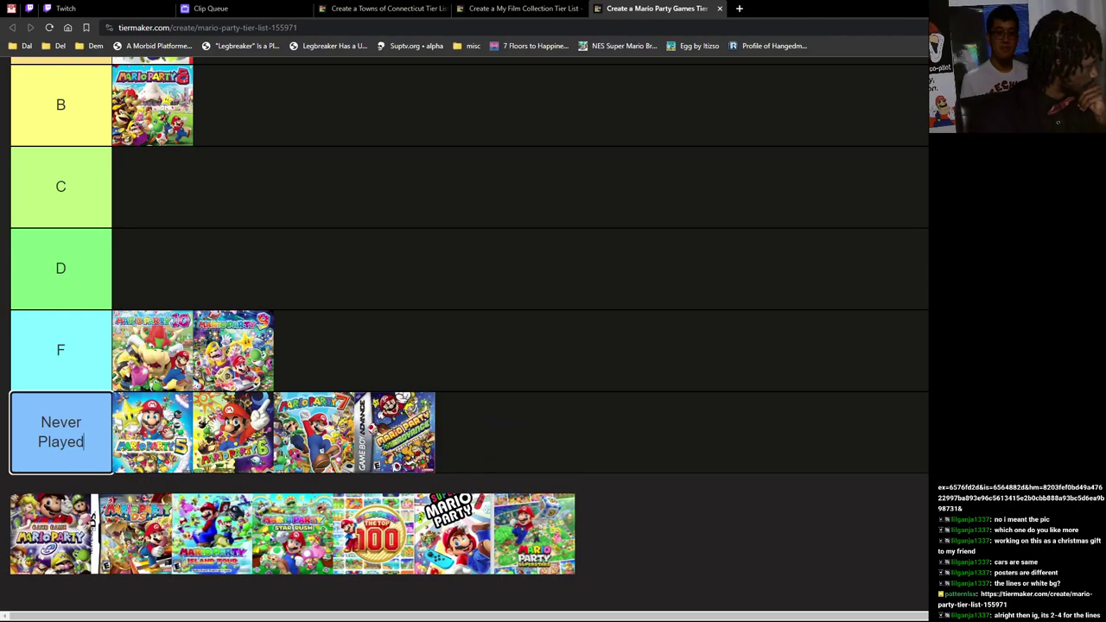
left_click_drag(50, 534, 562, 437)
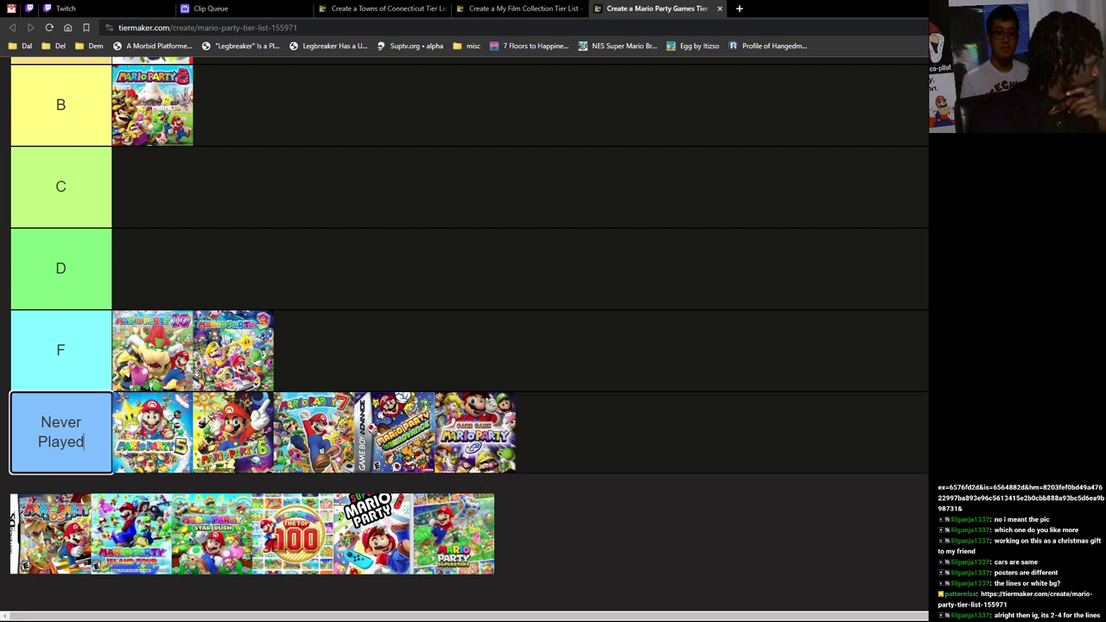
left_click_drag(51, 533, 557, 432)
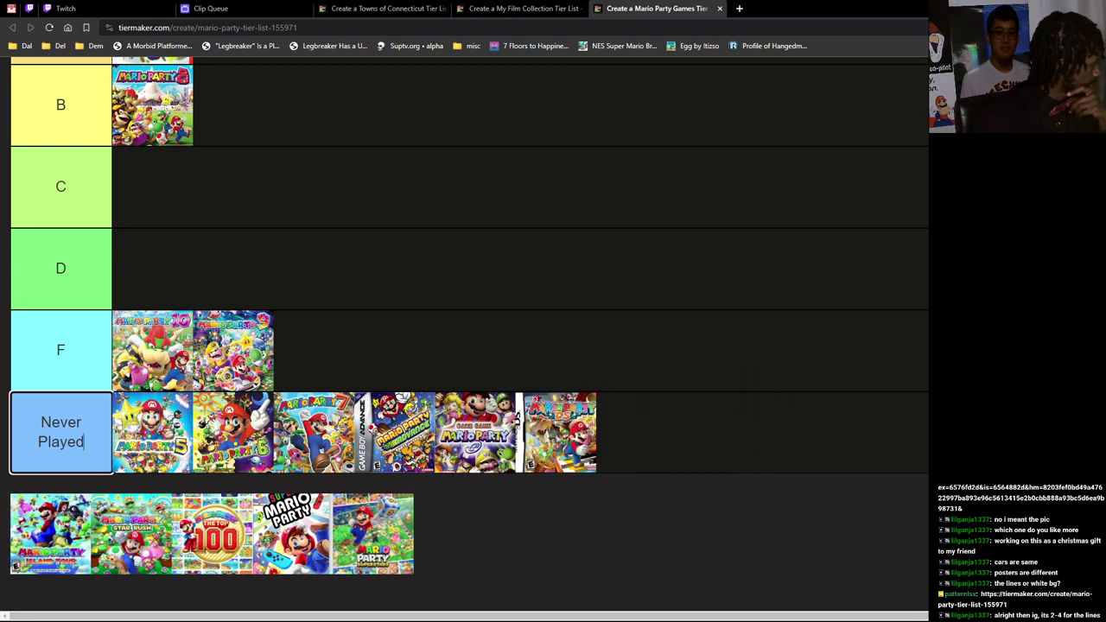
mouse_move(50, 533)
left_mouse_down()
mouse_move(760, 402)
mouse_move(636, 432)
left_mouse_up()
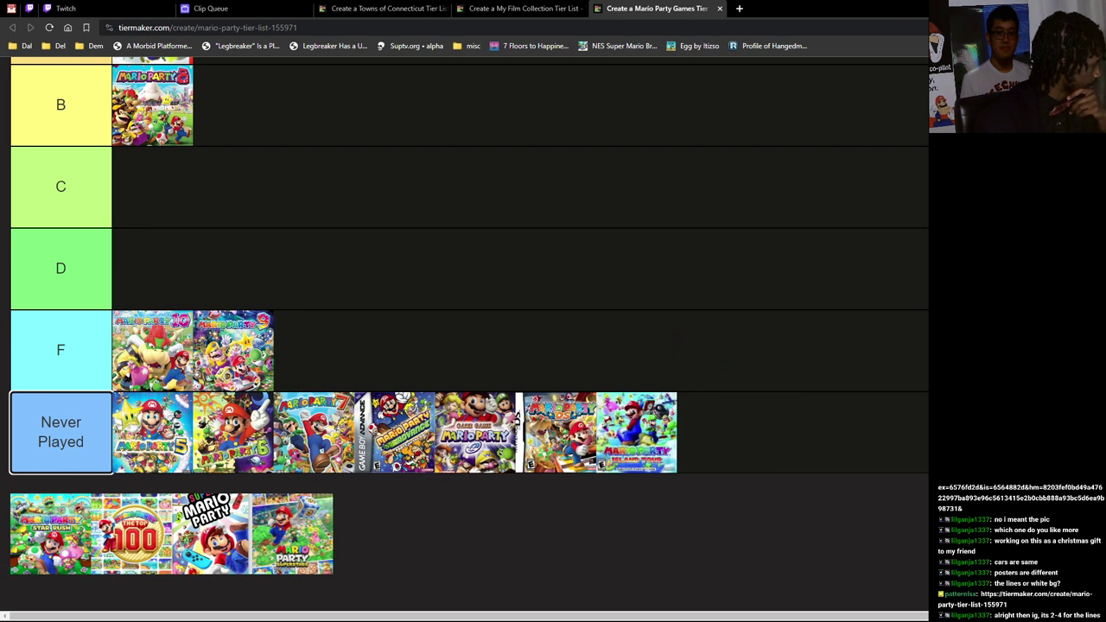
mouse_move(50, 533)
left_mouse_down()
mouse_move(671, 429)
mouse_move(717, 433)
left_mouse_up()
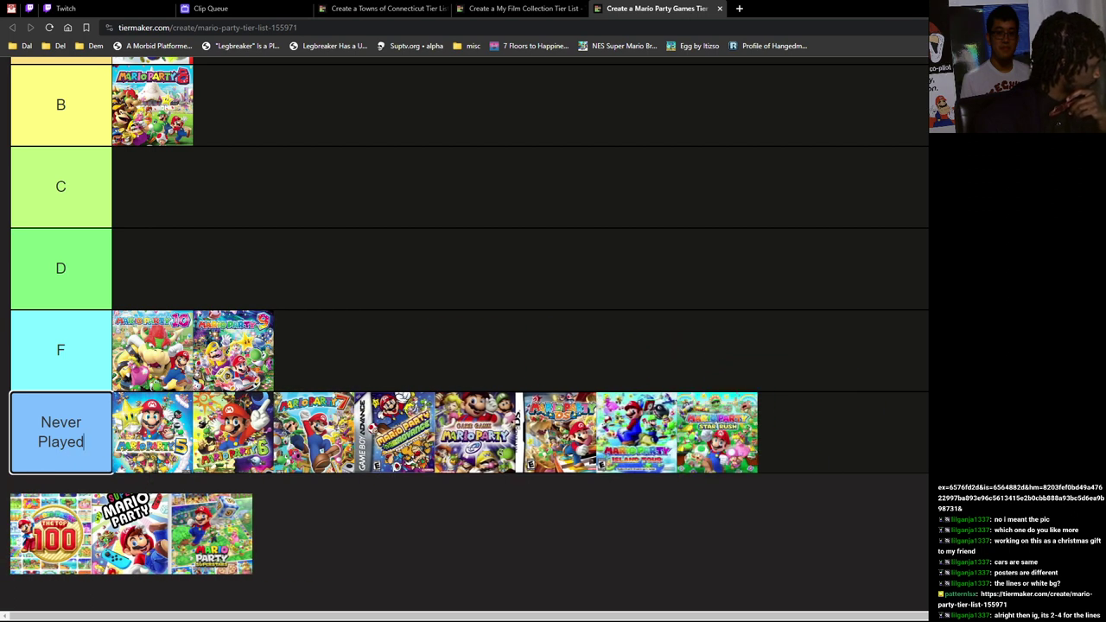
mouse_move(50, 533)
left_mouse_down()
mouse_move(426, 331)
mouse_move(314, 350)
left_mouse_up()
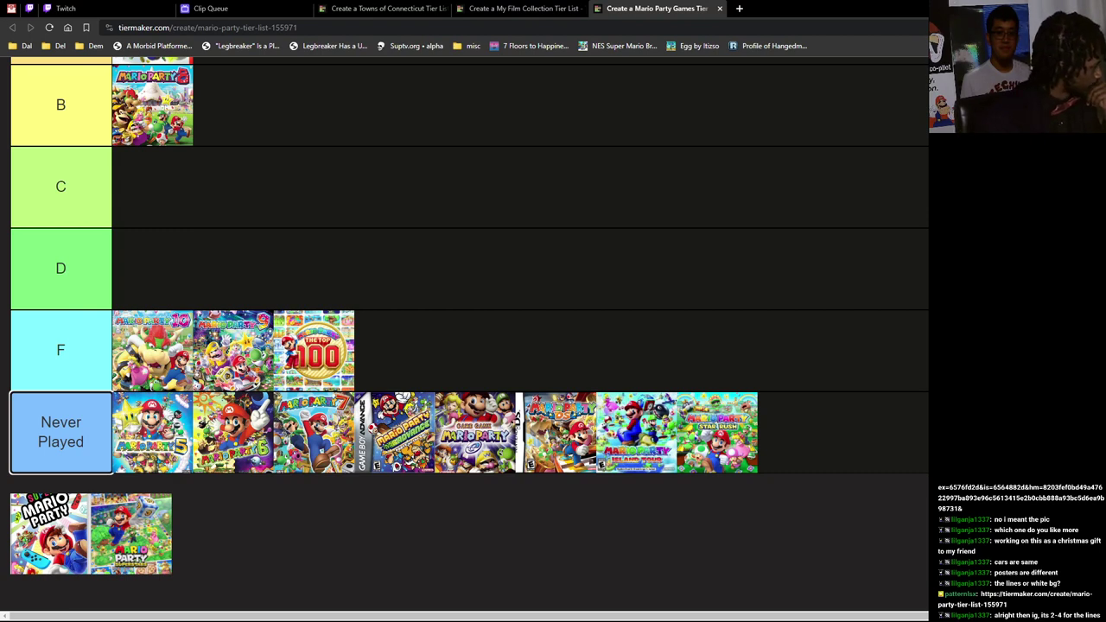
left_click_drag(50, 534, 174, 542)
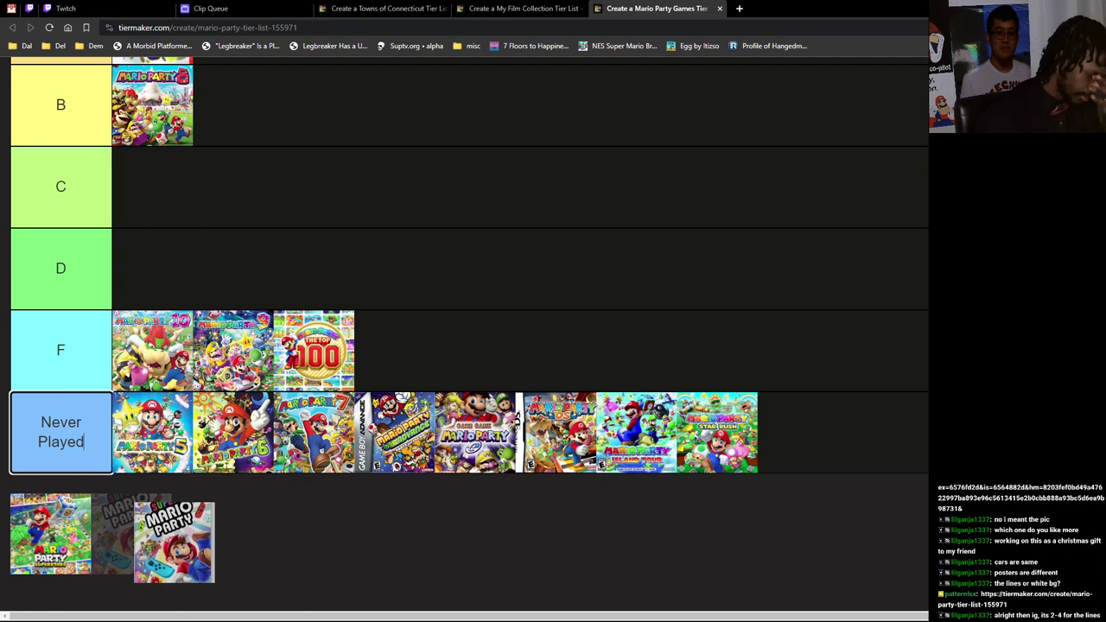
mouse_move(173, 542)
left_mouse_down()
mouse_move(240, 500)
mouse_move(240, 525)
left_mouse_up()
scroll(175, 547, "up", 2)
scroll(174, 546, "up", 3)
scroll(240, 525, "down", 6)
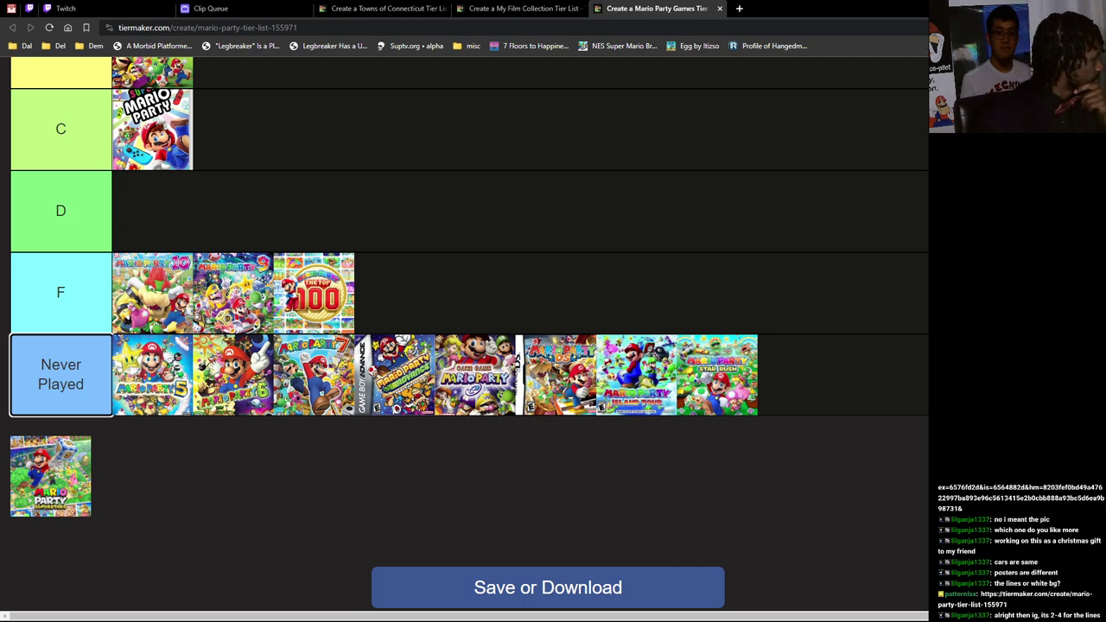
mouse_move(50, 476)
left_mouse_down()
mouse_move(173, 372)
mouse_move(345, 126)
left_mouse_up()
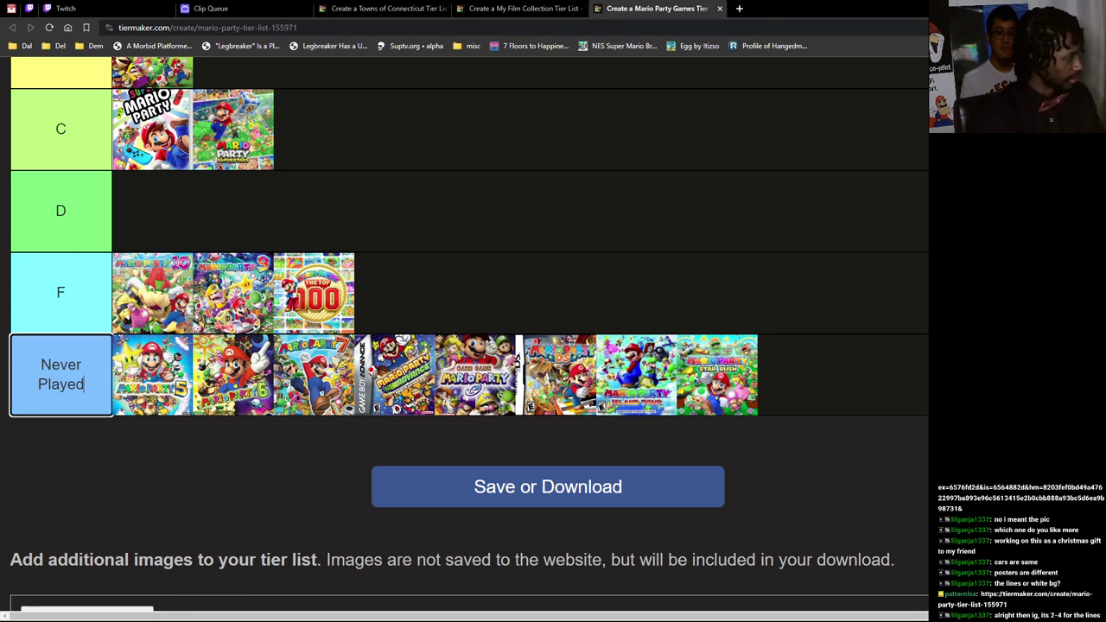
mouse_move(151, 130)
left_mouse_down()
mouse_move(152, 210)
mouse_move(234, 130)
mouse_move(152, 130)
left_mouse_up()
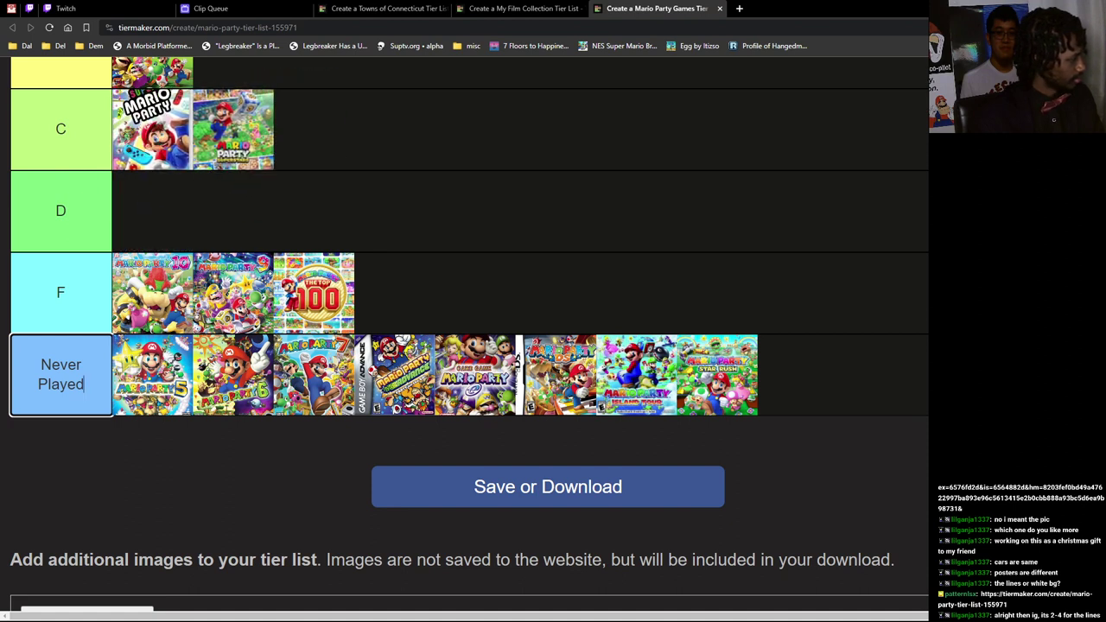
mouse_move(234, 130)
left_mouse_down()
mouse_move(418, 183)
mouse_move(815, 363)
mouse_move(798, 375)
left_mouse_up()
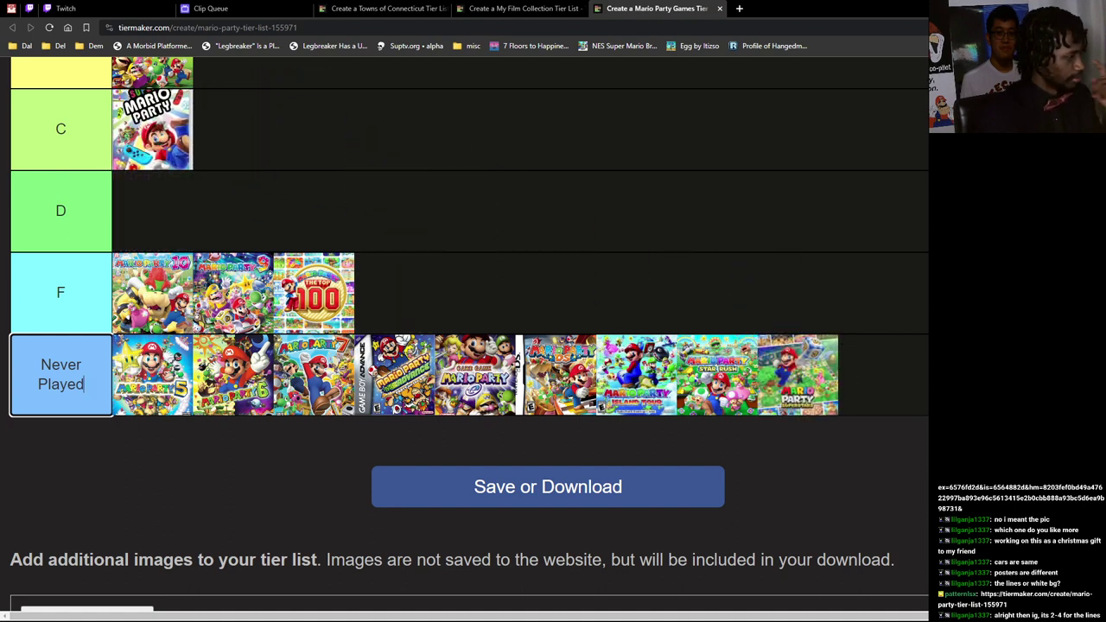
scroll(467, 346, "up", 3)
scroll(467, 345, "up", 2)
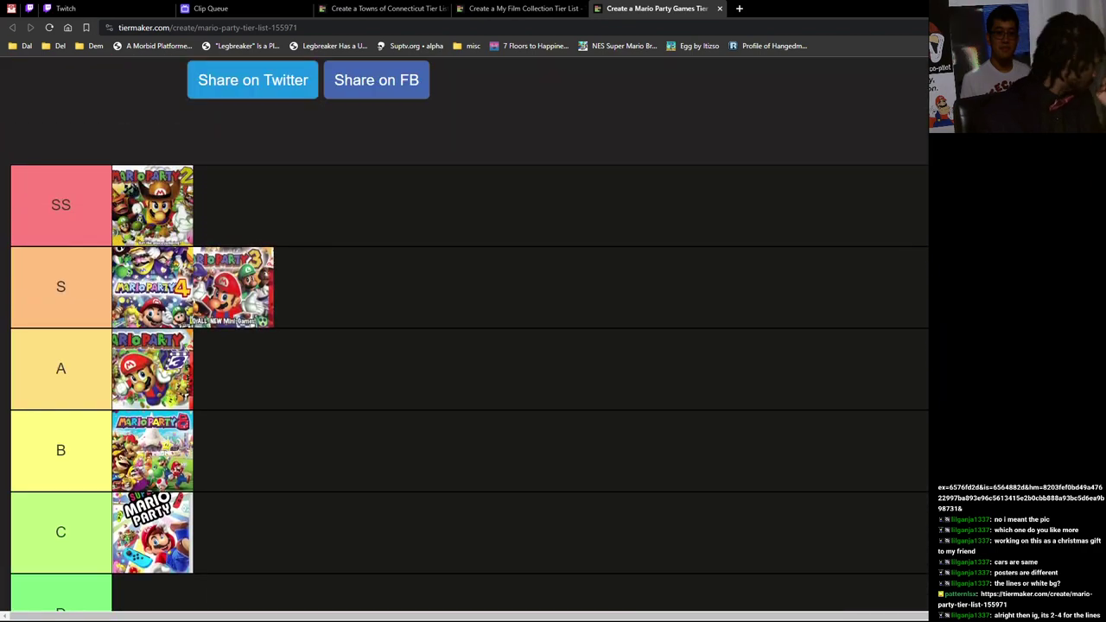
scroll(467, 346, "down", 2)
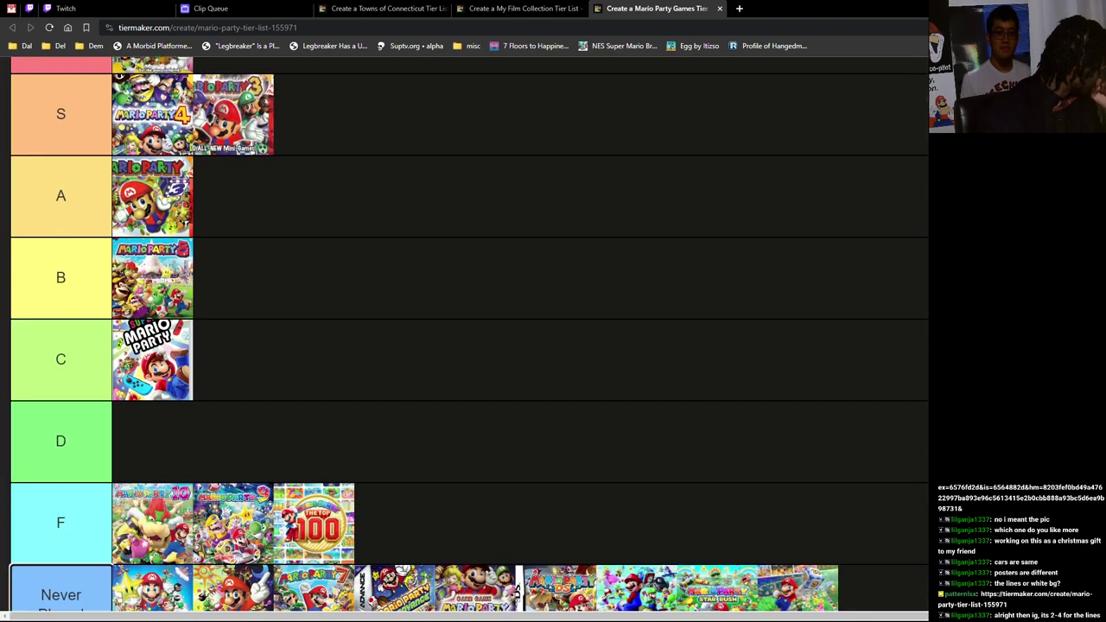
scroll(467, 346, "up", 1)
scroll(467, 346, "up", 2)
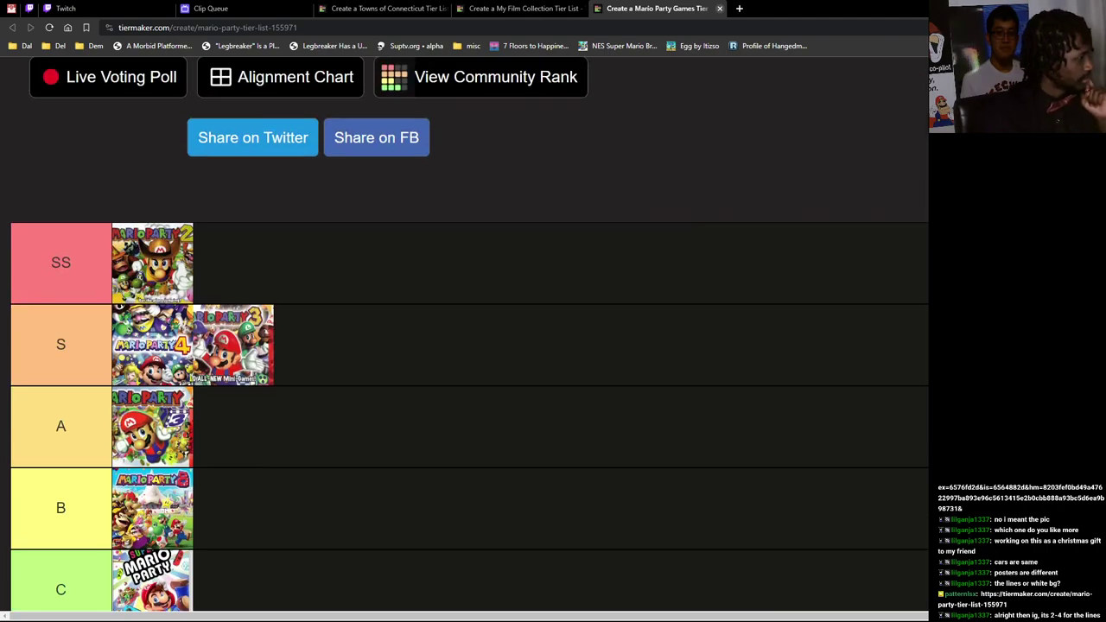
Step: Close the Mario Party tier list's browser tab
left_click(720, 7)
scroll(467, 337, "up", 6)
scroll(466, 337, "up", 8)
scroll(467, 337, "up", 4)
scroll(466, 337, "up", 6)
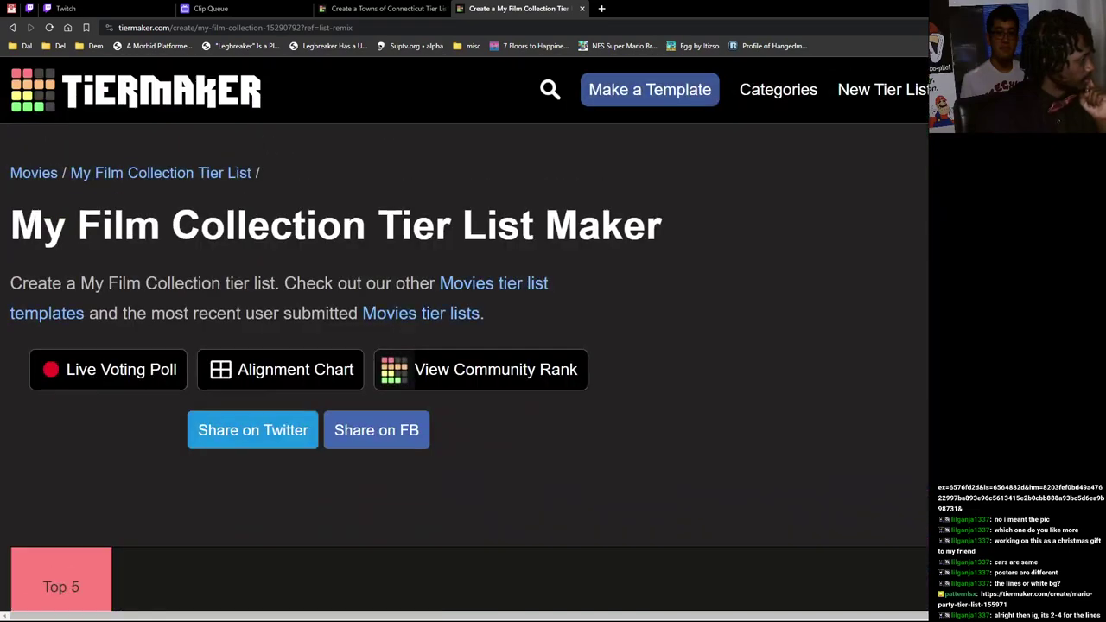
scroll(467, 337, "down", 5)
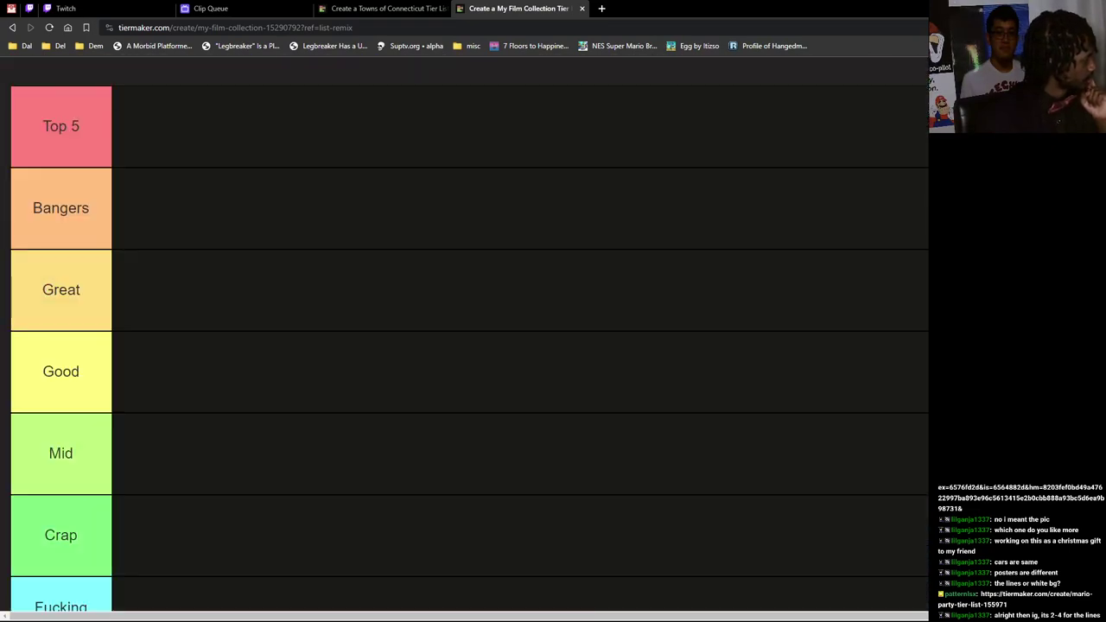
scroll(467, 337, "down", 2)
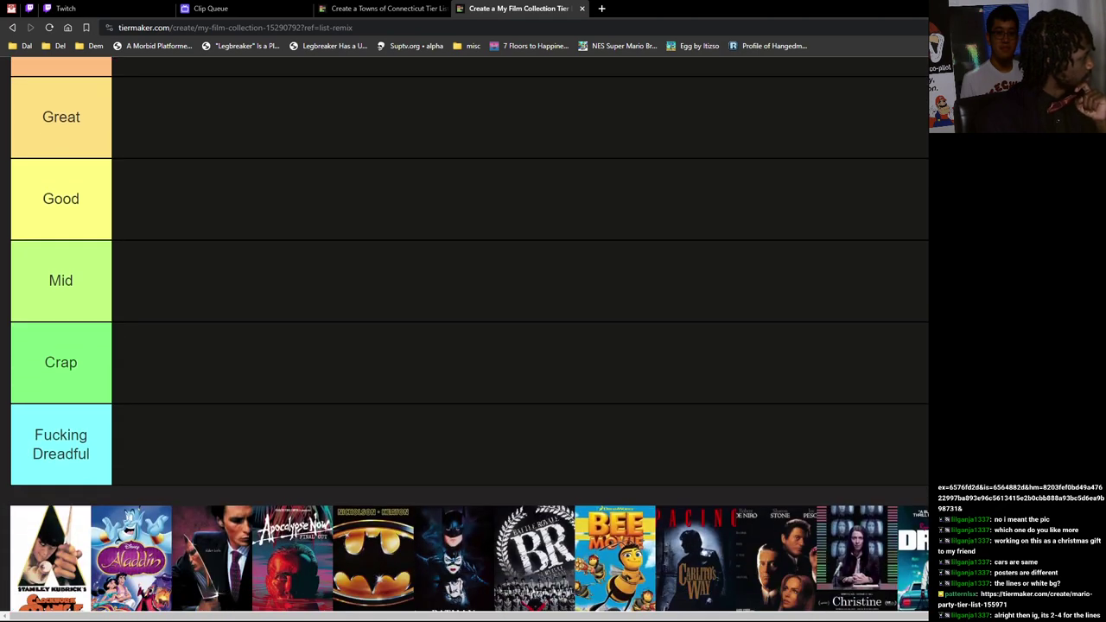
scroll(467, 337, "down", 1)
scroll(467, 337, "down", 2)
scroll(466, 337, "down", 1)
scroll(467, 337, "down", 1)
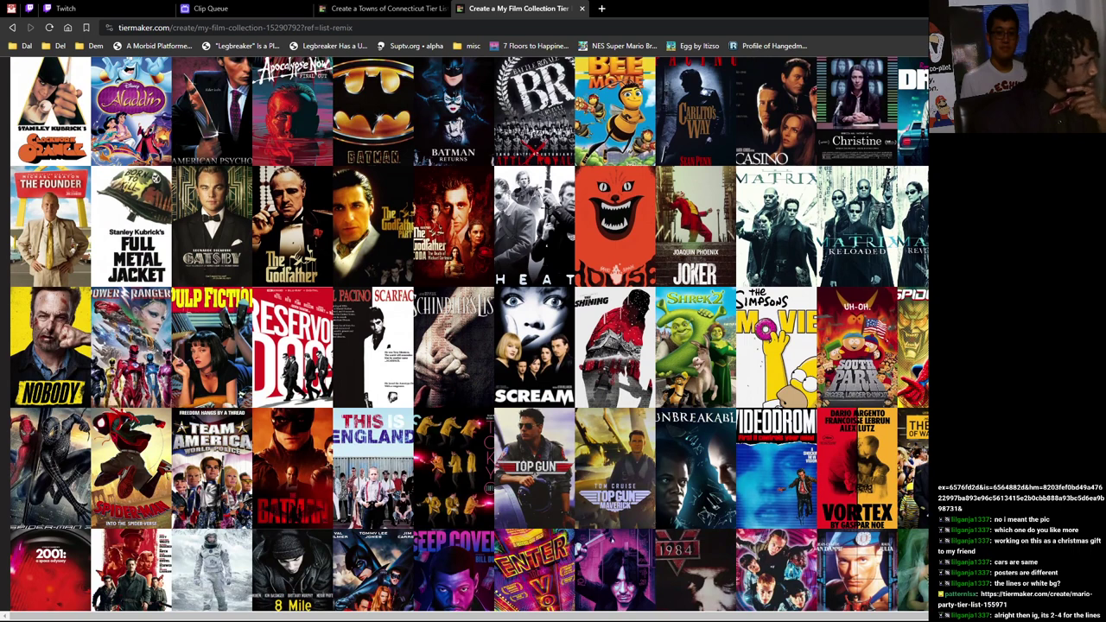
scroll(467, 337, "up", 1)
scroll(467, 337, "up", 1)
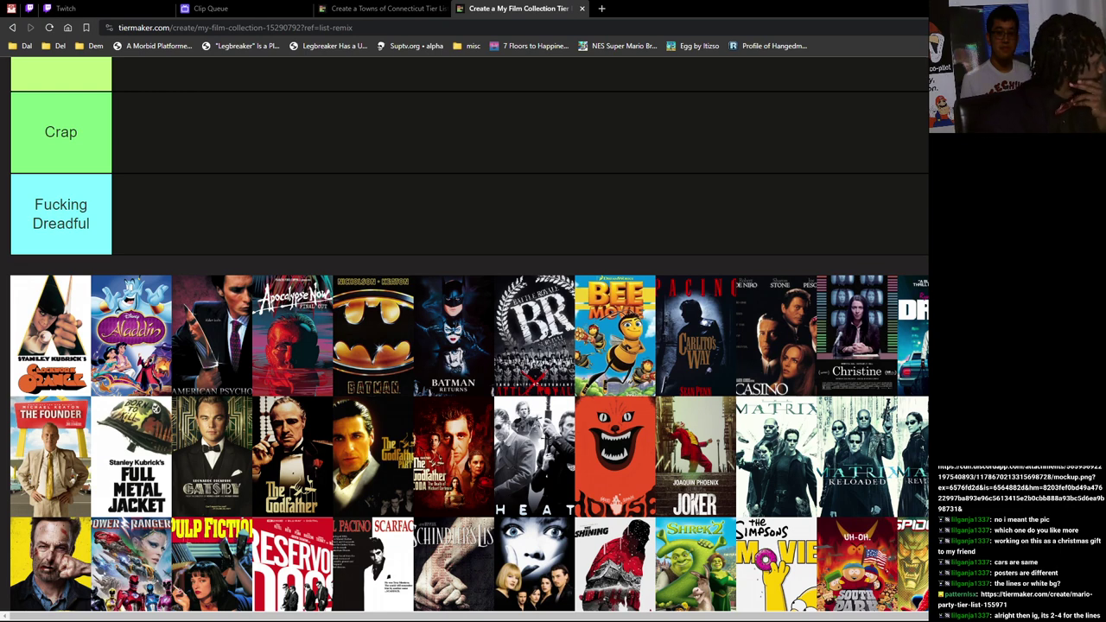
scroll(467, 346, "up", 2)
scroll(467, 346, "down", 2)
Step: Add a row below Fucking Dreadful and rename its NEW label to 'Never Seen'
left_click(951, 214)
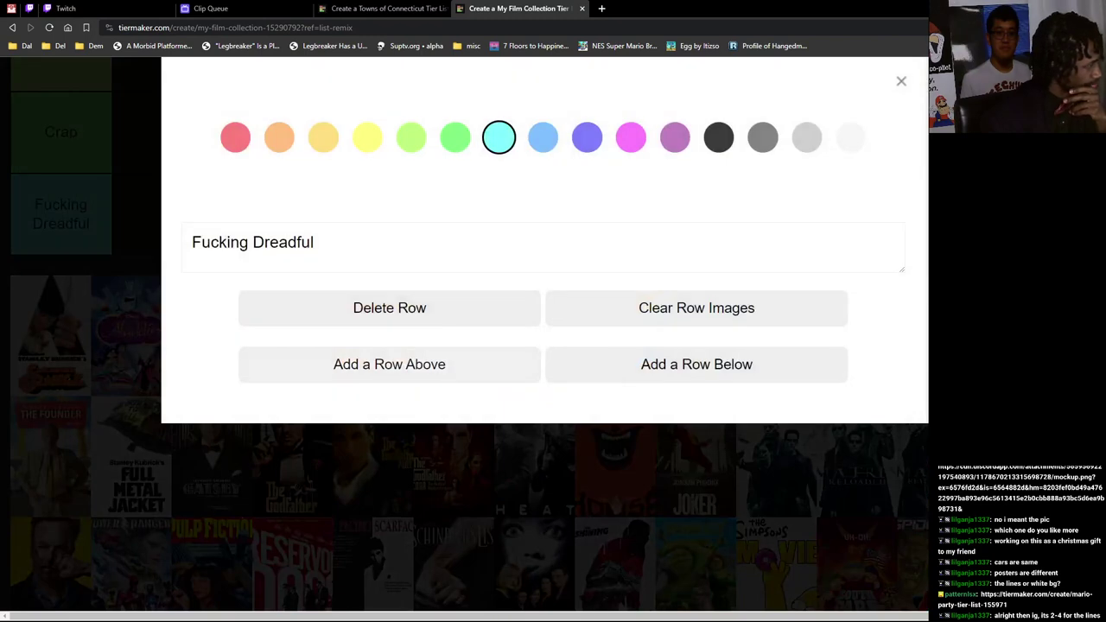
left_click(696, 364)
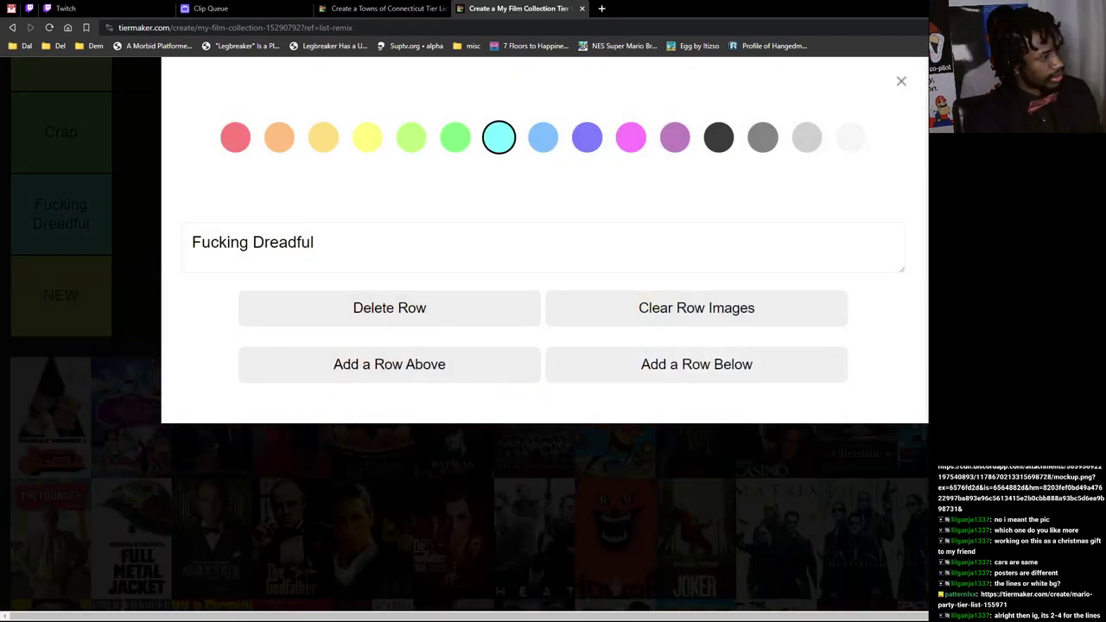
left_click(61, 295)
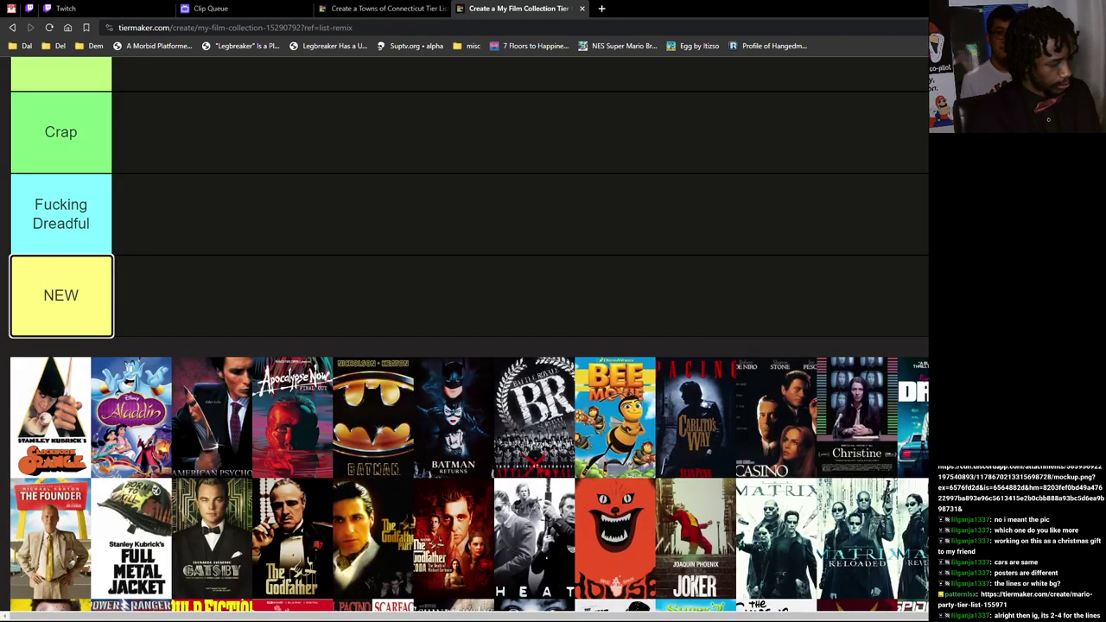
key("ctrl+a")
type("Never Seen")
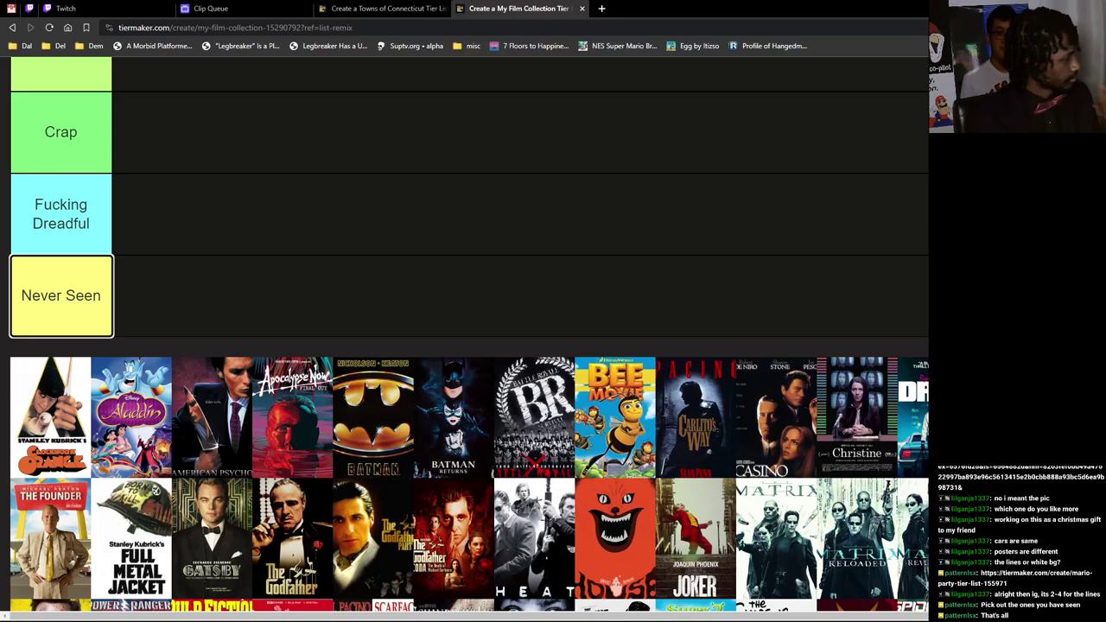
key("Return")
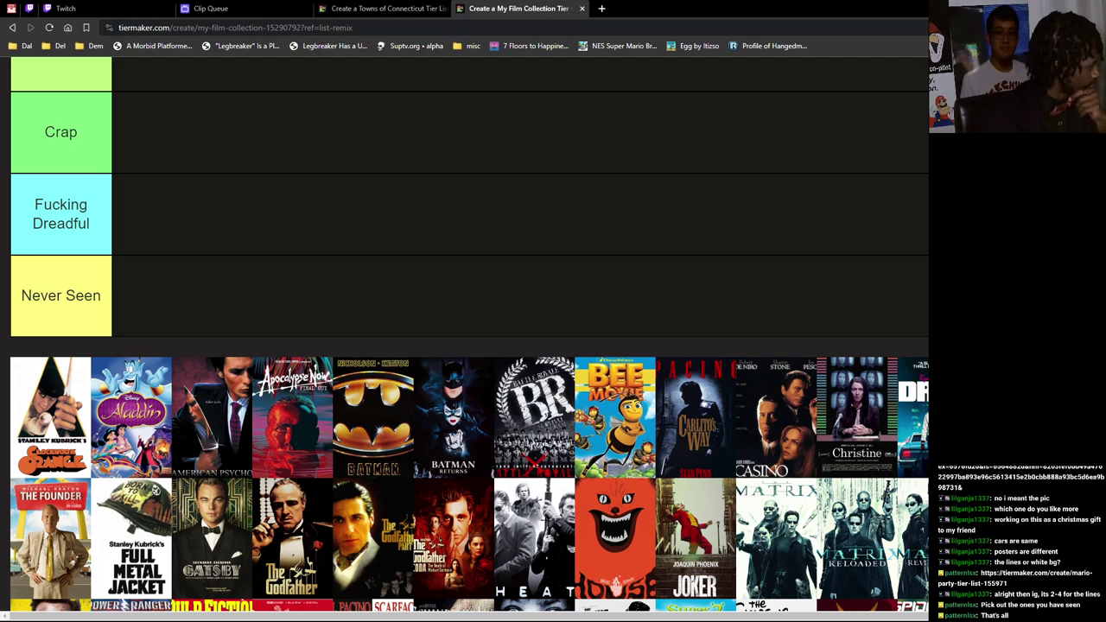
Step: Put A Clockwork Orange into Never Seen and Aladdin into Good
left_click_drag(50, 417, 164, 306)
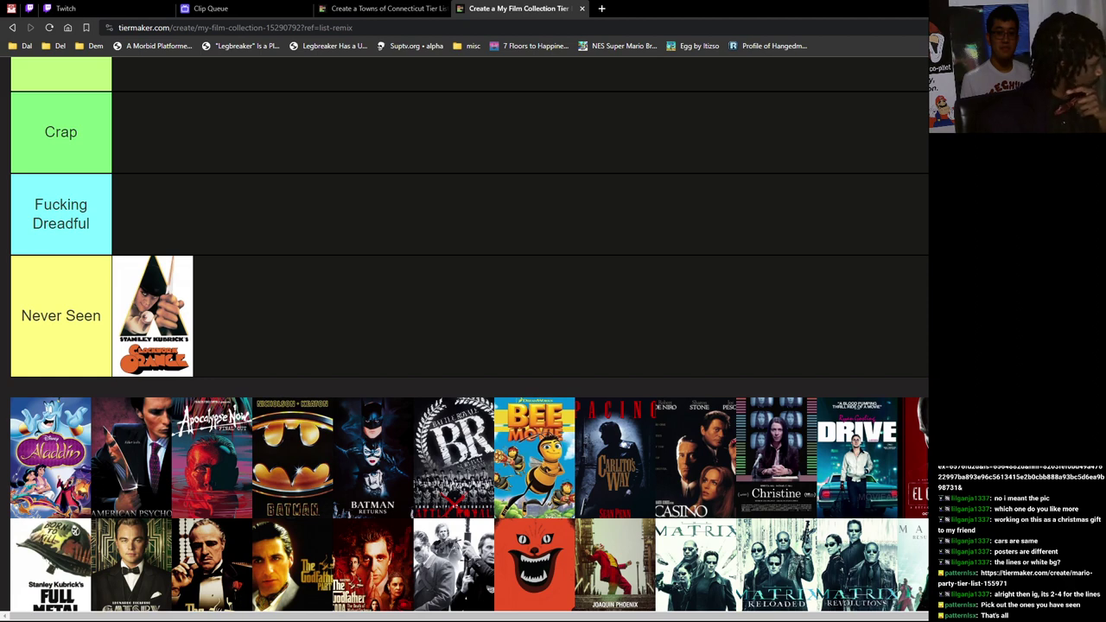
left_click_drag(50, 459, 58, 437)
scroll(58, 436, "up", 5)
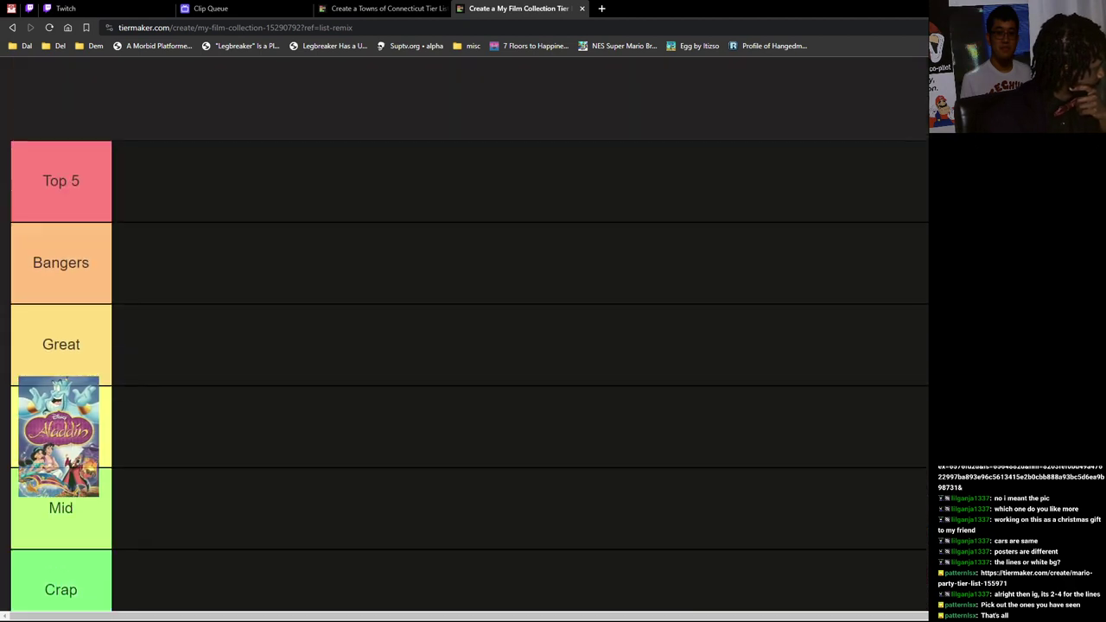
mouse_move(59, 436)
left_mouse_down()
mouse_move(179, 344)
mouse_move(192, 450)
left_mouse_up()
scroll(192, 450, "down", 5)
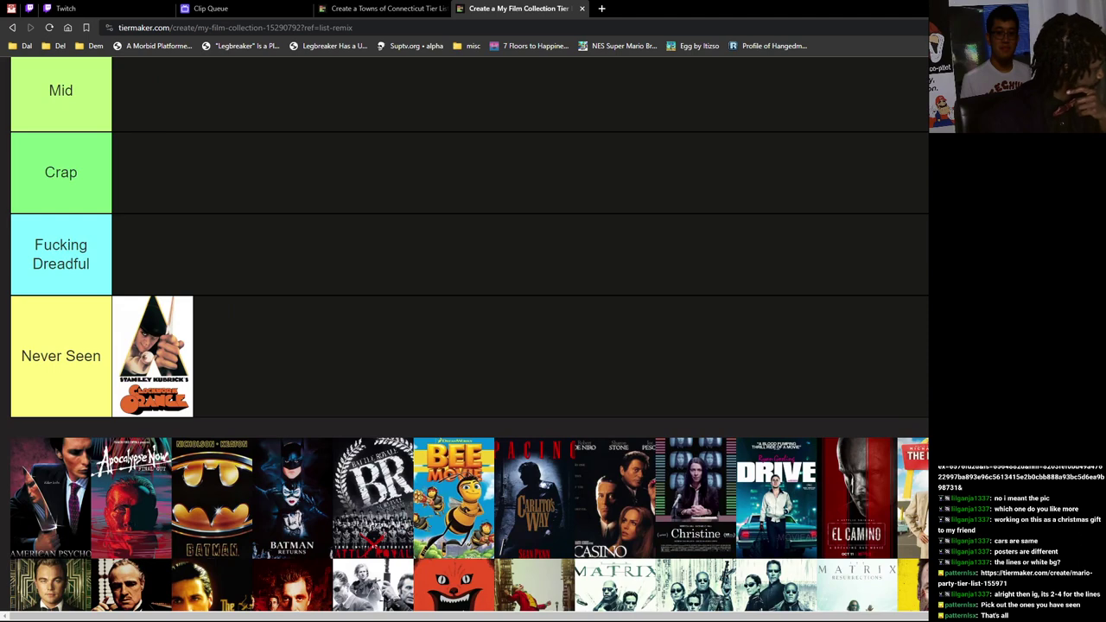
mouse_move(50, 497)
left_mouse_down()
mouse_move(58, 454)
mouse_move(262, 280)
mouse_move(234, 428)
mouse_move(262, 314)
mouse_move(225, 422)
left_mouse_up()
scroll(58, 454, "up", 6)
Step: Replace the Bangers tier label with 'Phenomenal', correcting a typo along the way
left_click(83, 324)
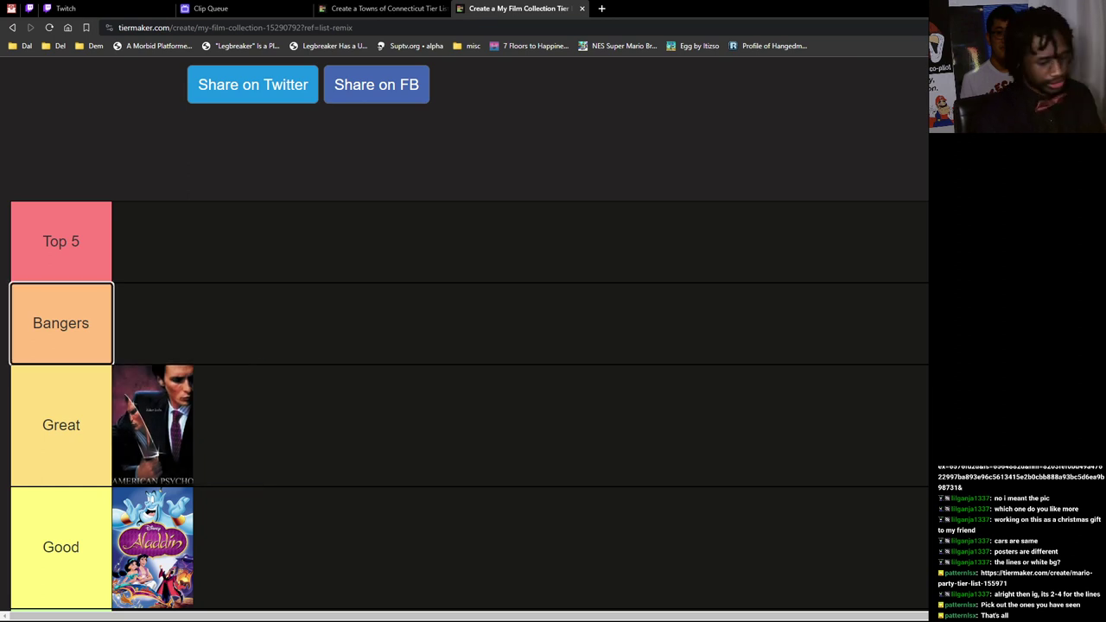
key("BackSpace")
key("BackSpace")
key("BackSpace")
key("BackSpace")
key("BackSpace")
key("BackSpace")
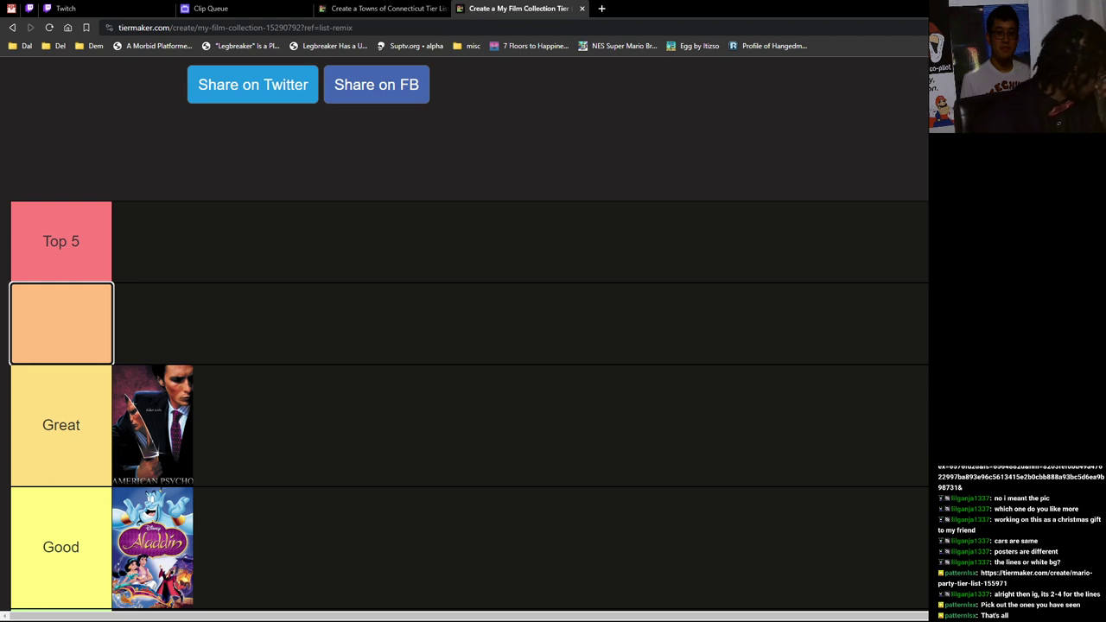
type("Phnem")
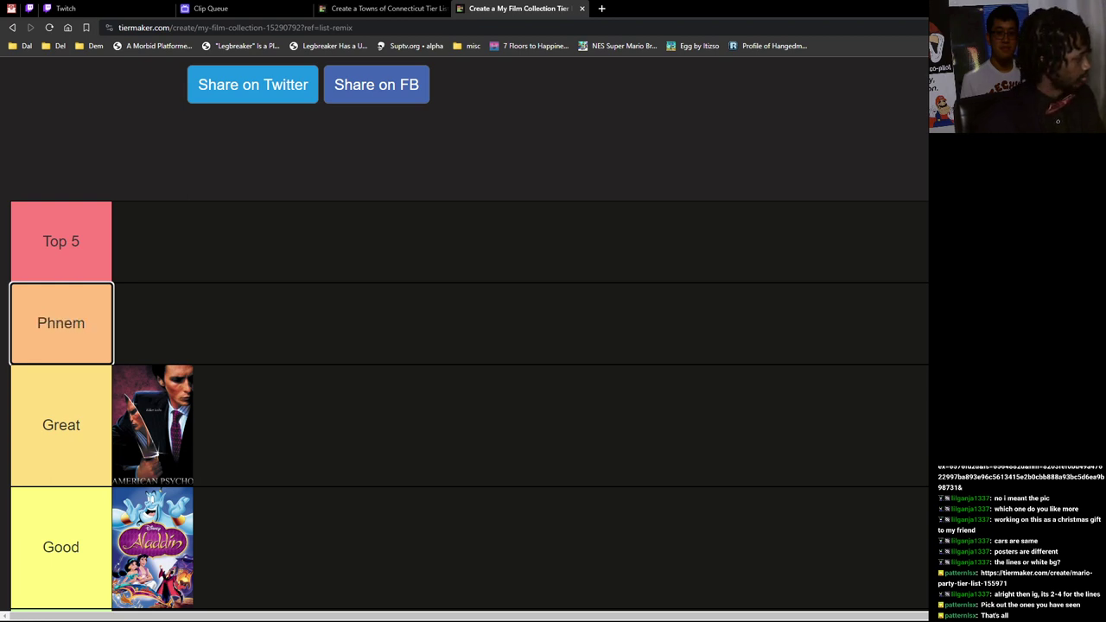
key("BackSpace")
key("BackSpace")
type("omenal")
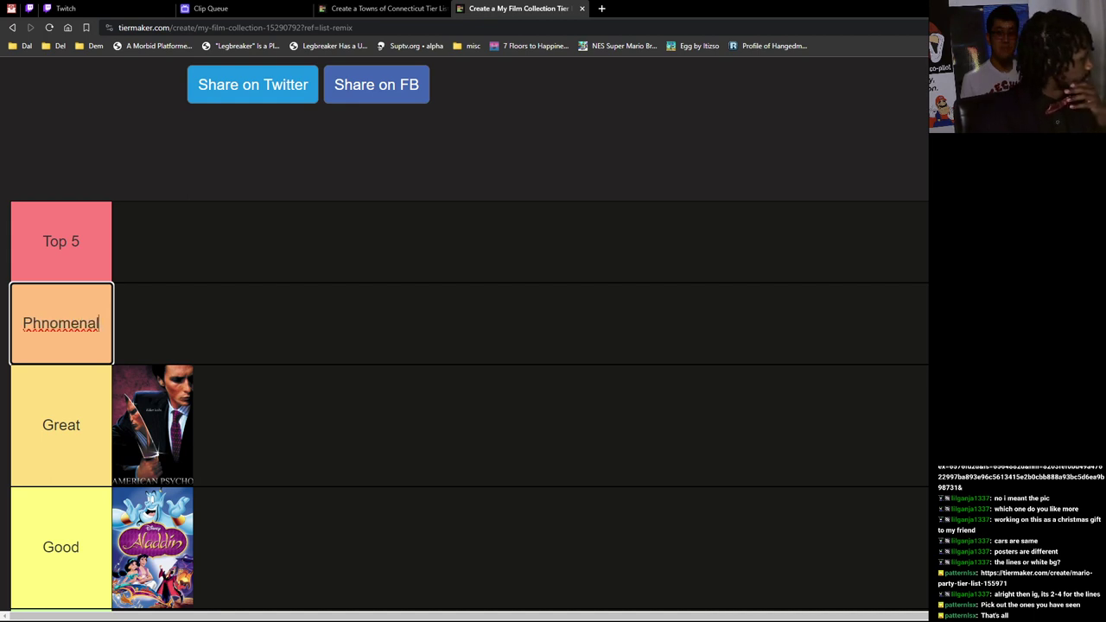
key("Left")
key("Left")
key("Left")
type("e")
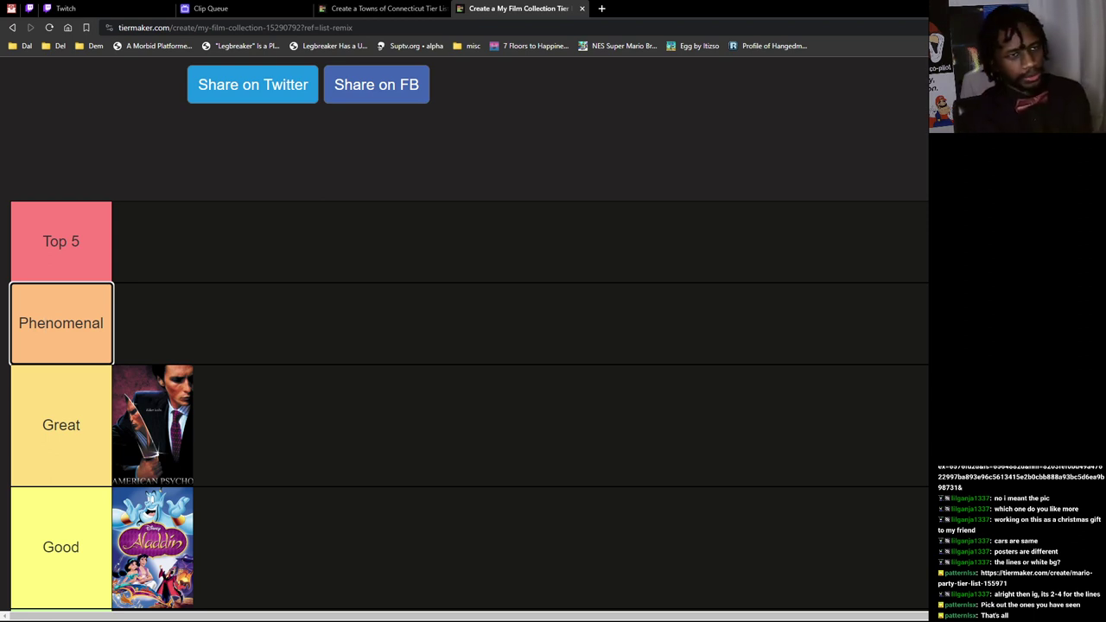
key("Return")
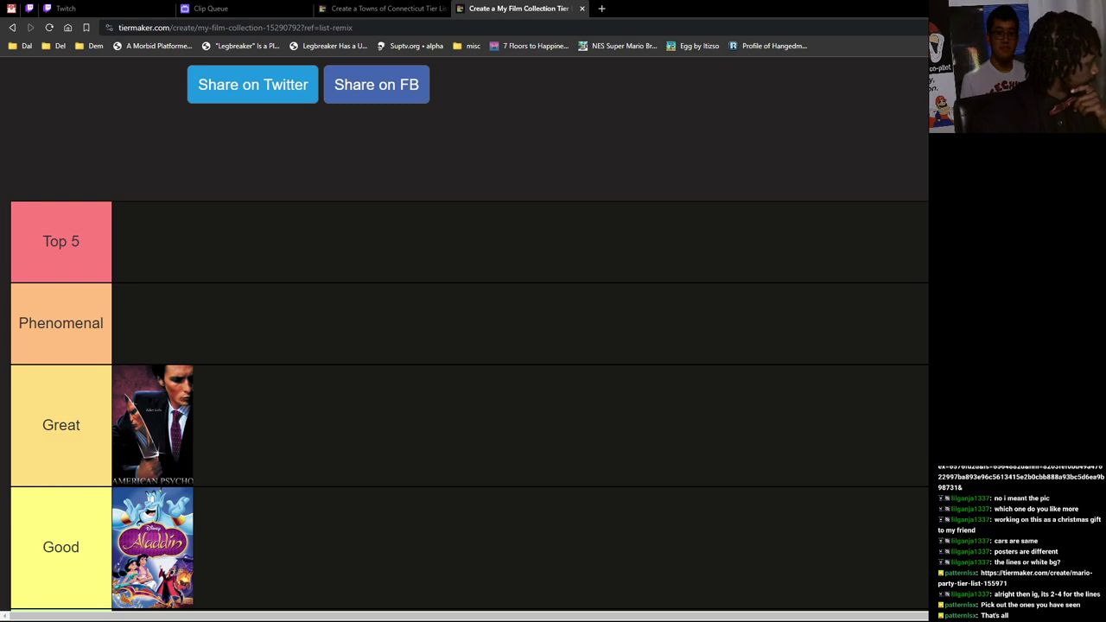
left_click_drag(153, 424, 173, 328)
scroll(173, 328, "down", 5)
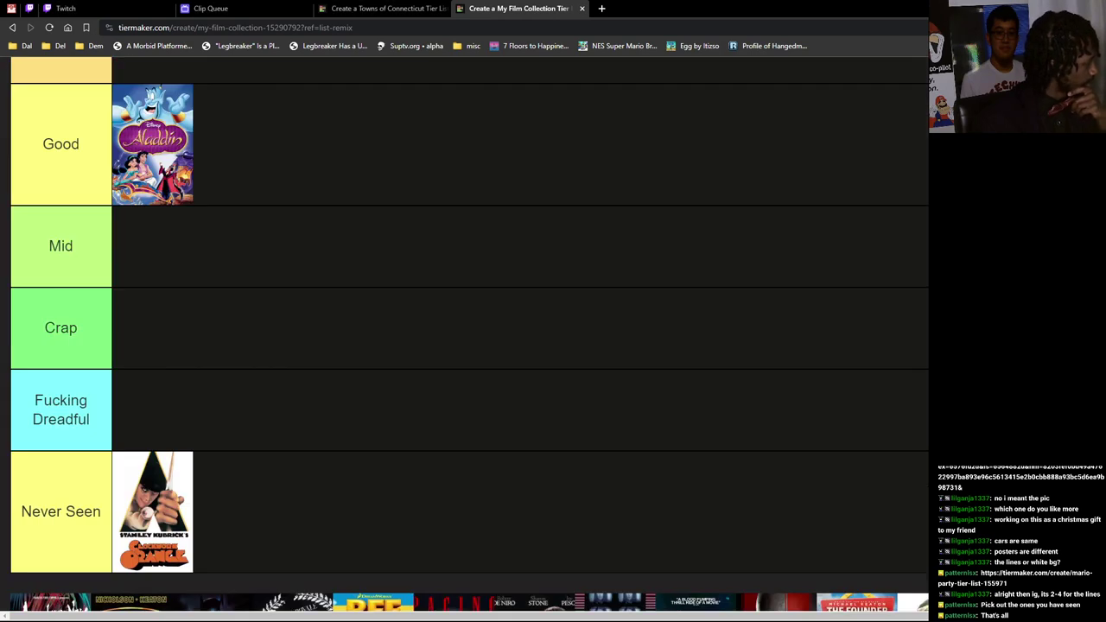
scroll(173, 329, "down", 3)
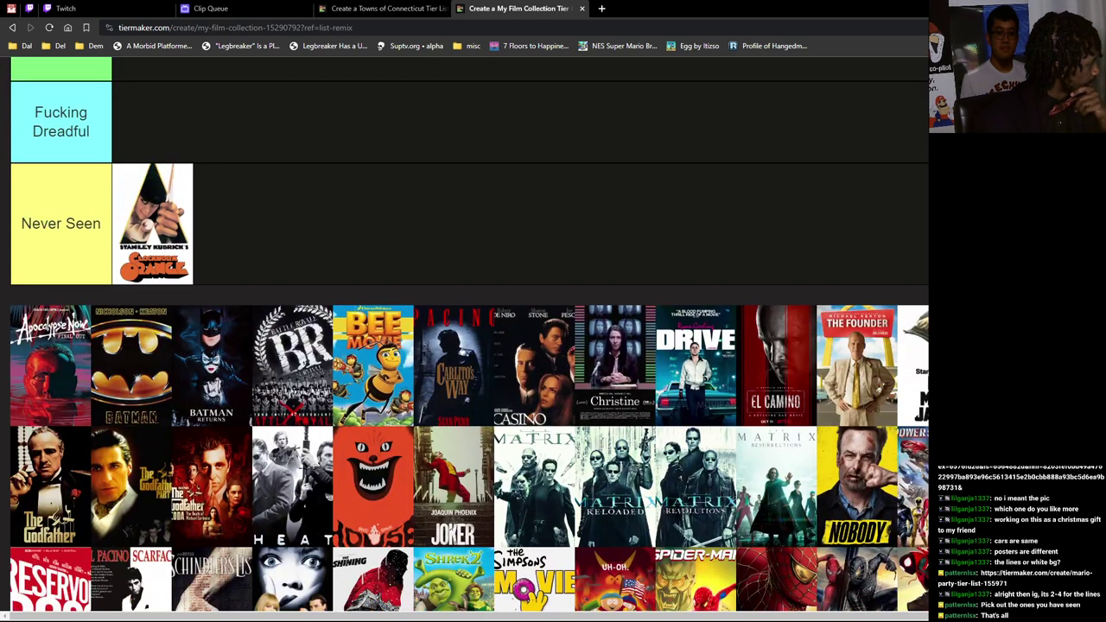
Step: Add Apocalypse Now, Batman, Batman Returns and Battle Royale to Never Seen, and Bee Movie to Good
left_click_drag(50, 365, 234, 223)
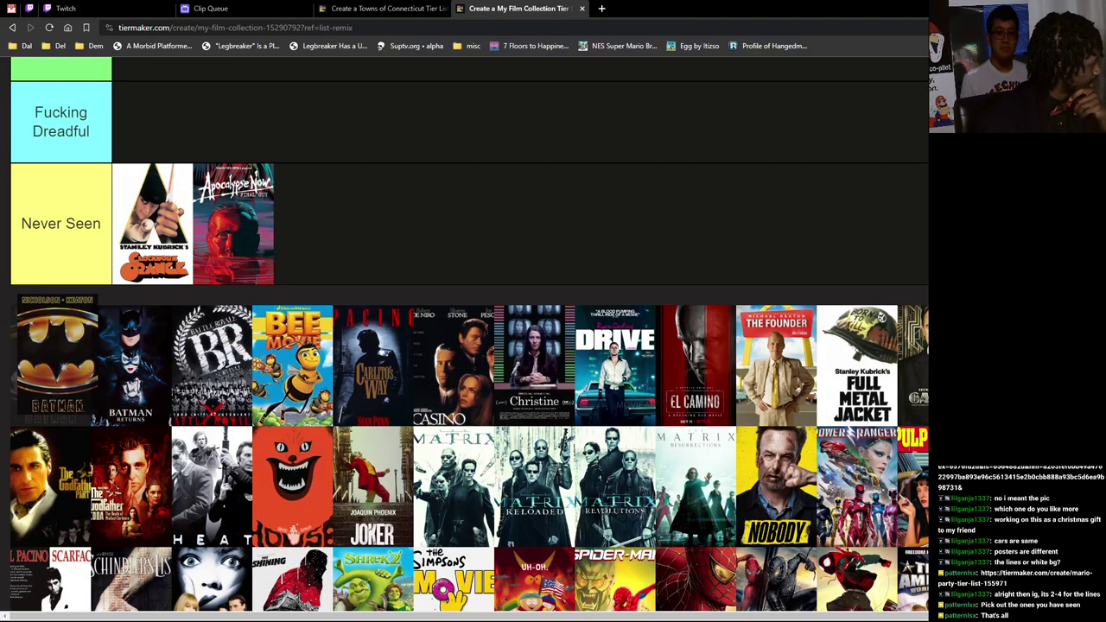
left_click_drag(50, 365, 314, 223)
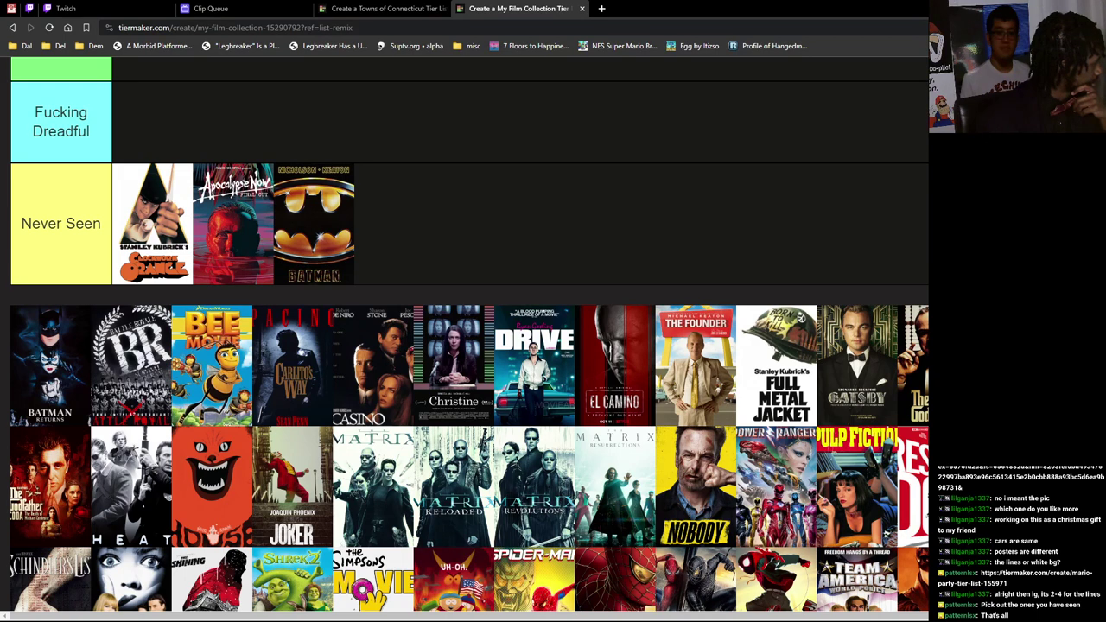
mouse_move(50, 365)
left_mouse_down()
mouse_move(450, 259)
mouse_move(394, 223)
left_mouse_up()
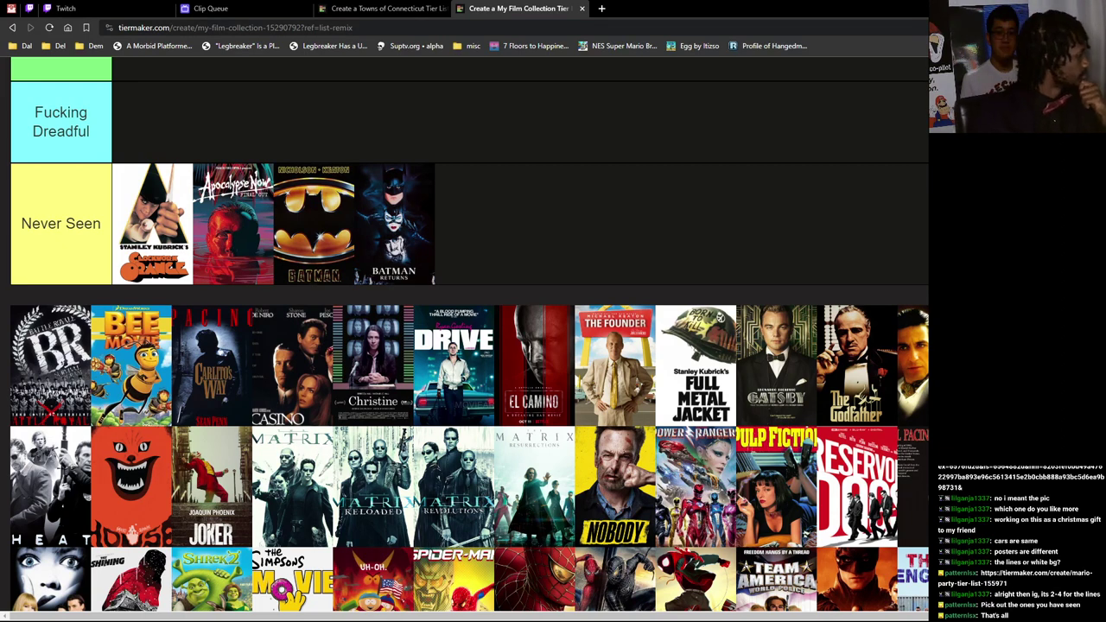
mouse_move(50, 365)
left_mouse_down()
mouse_move(354, 363)
mouse_move(476, 223)
left_mouse_up()
mouse_move(50, 365)
left_mouse_down()
mouse_move(57, 337)
mouse_move(214, 400)
left_mouse_up()
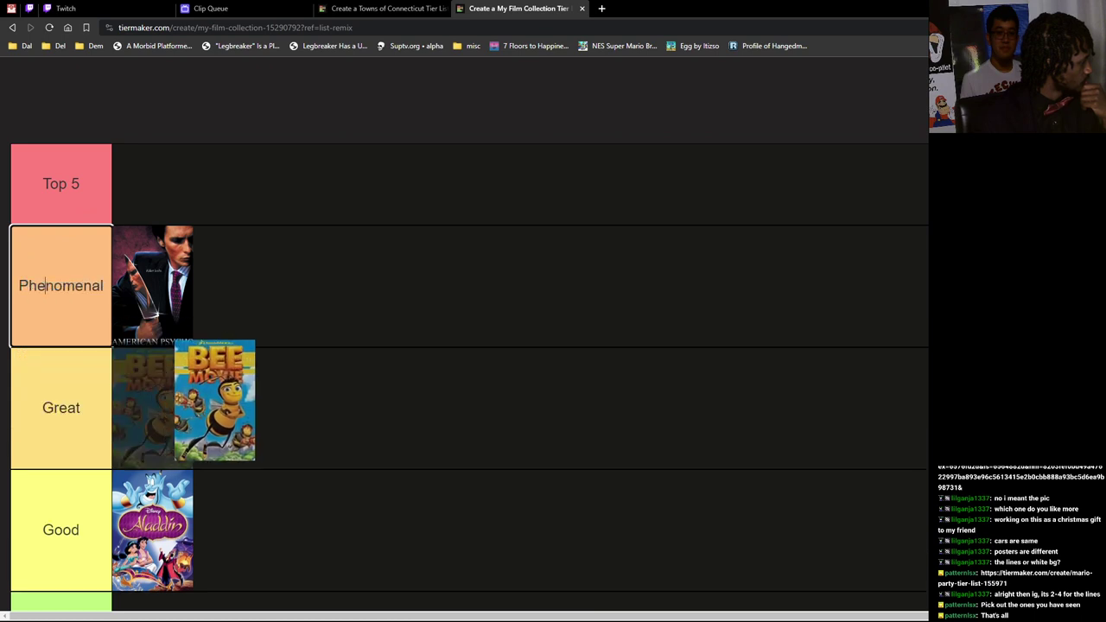
left_click_drag(214, 400, 252, 519)
scroll(469, 333, "down", 2)
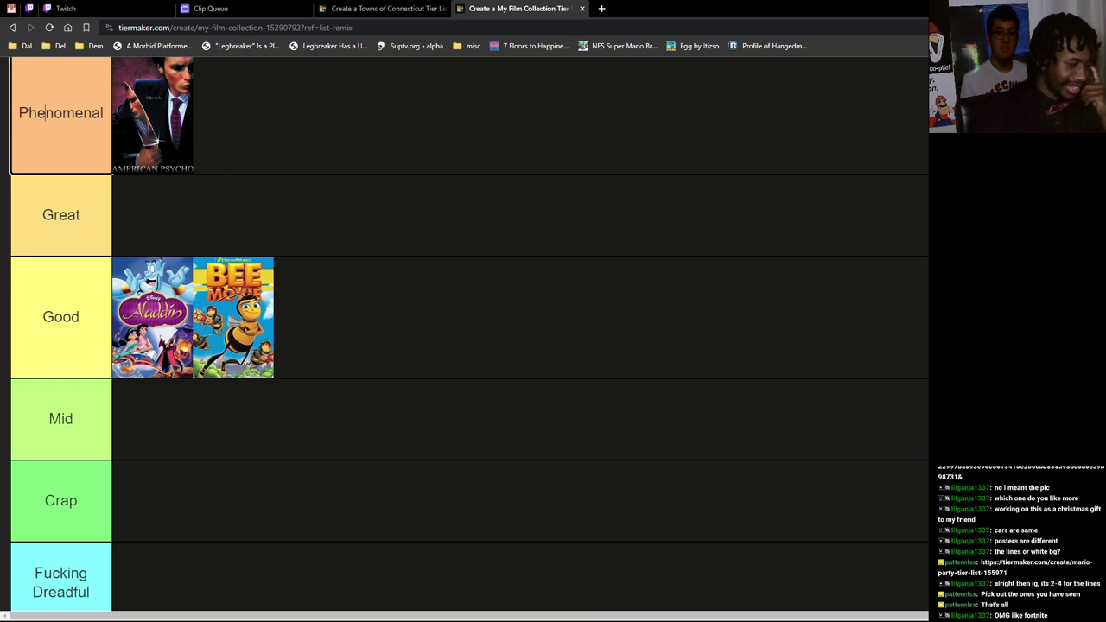
scroll(46, 112, "down", 5)
scroll(46, 113, "up", 1)
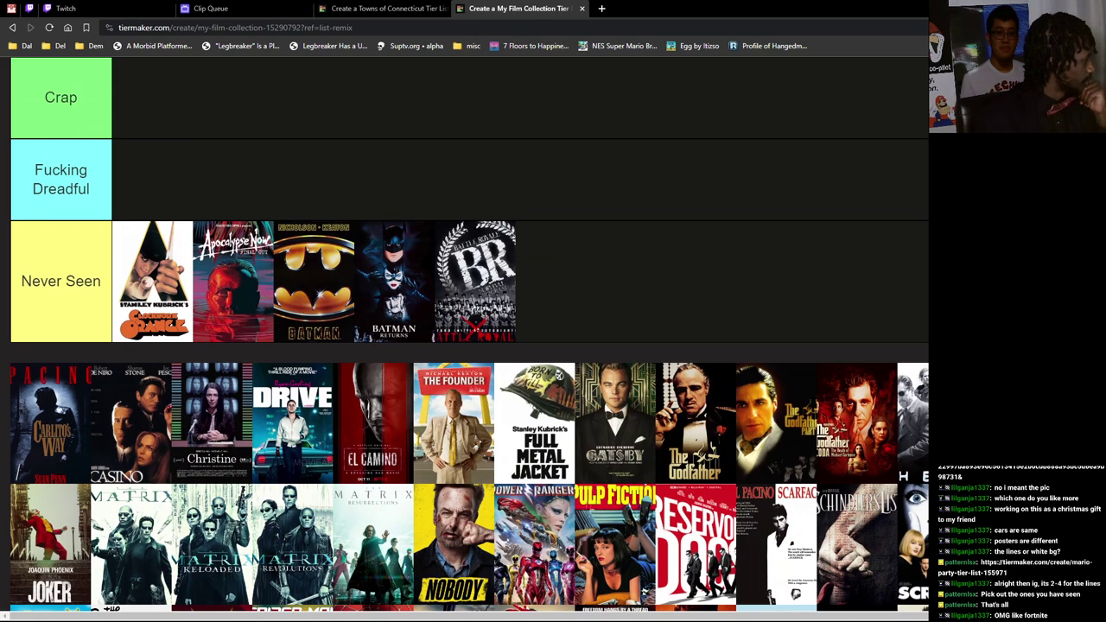
Step: Add Carlito's Way, Casino, Christine and El Camino to the Never Seen tier
left_click_drag(49, 424, 556, 281)
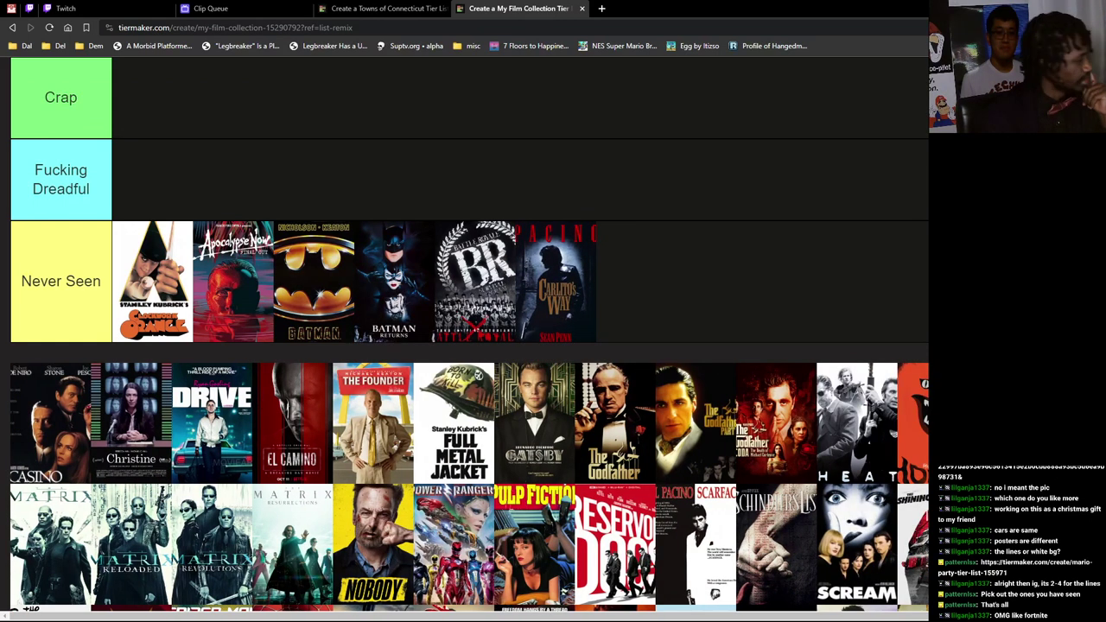
left_click_drag(49, 423, 636, 281)
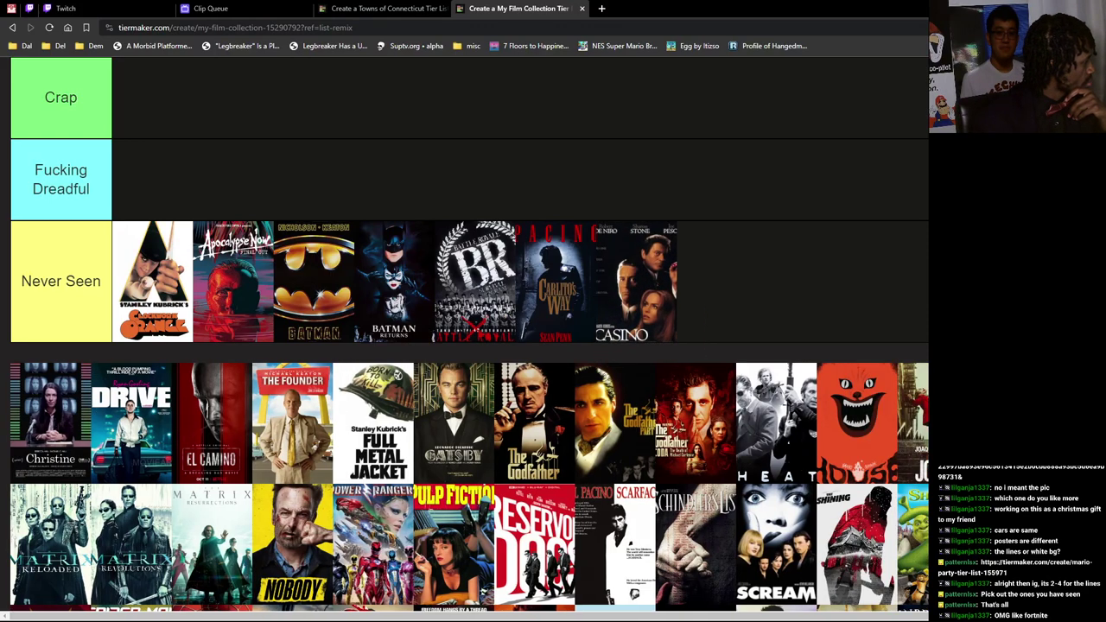
left_click_drag(50, 424, 718, 281)
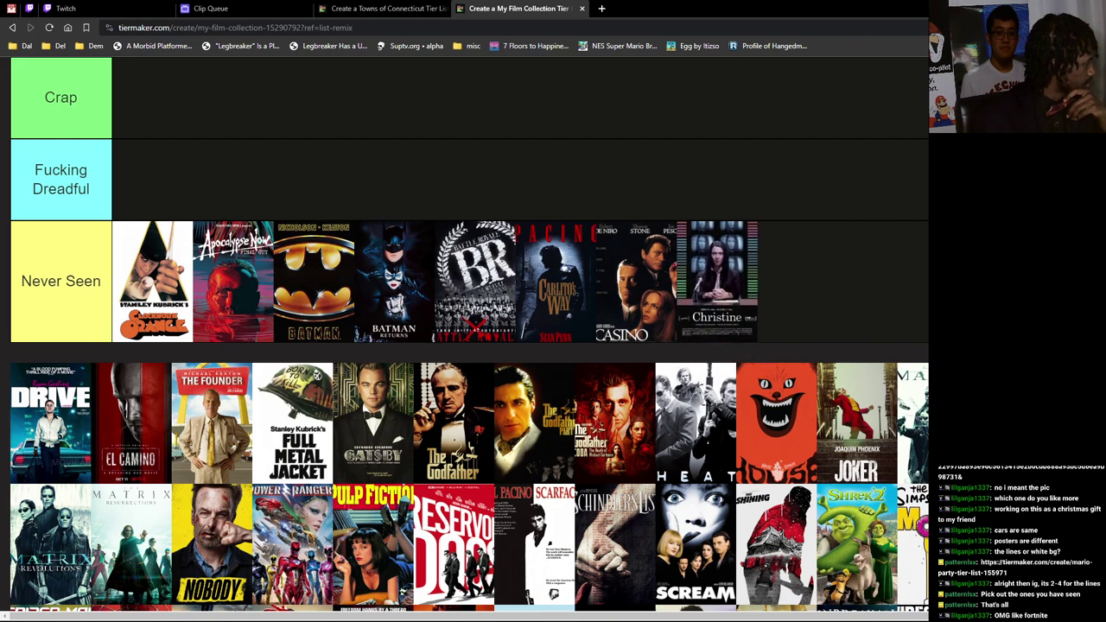
left_click_drag(49, 424, 51, 397)
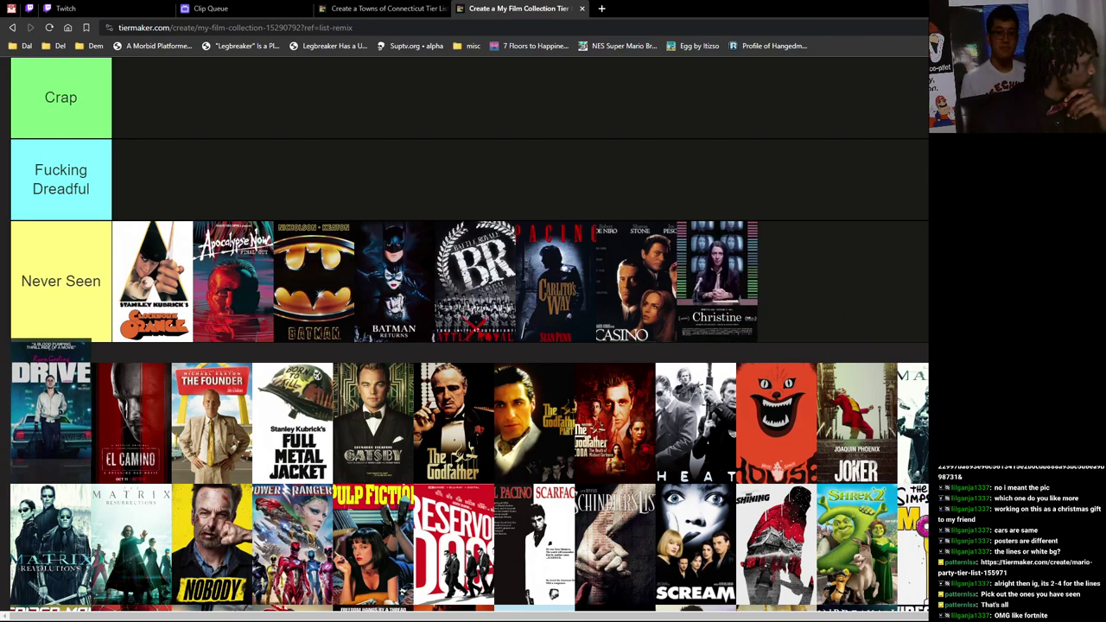
scroll(51, 398, "up", 4)
scroll(51, 398, "up", 2)
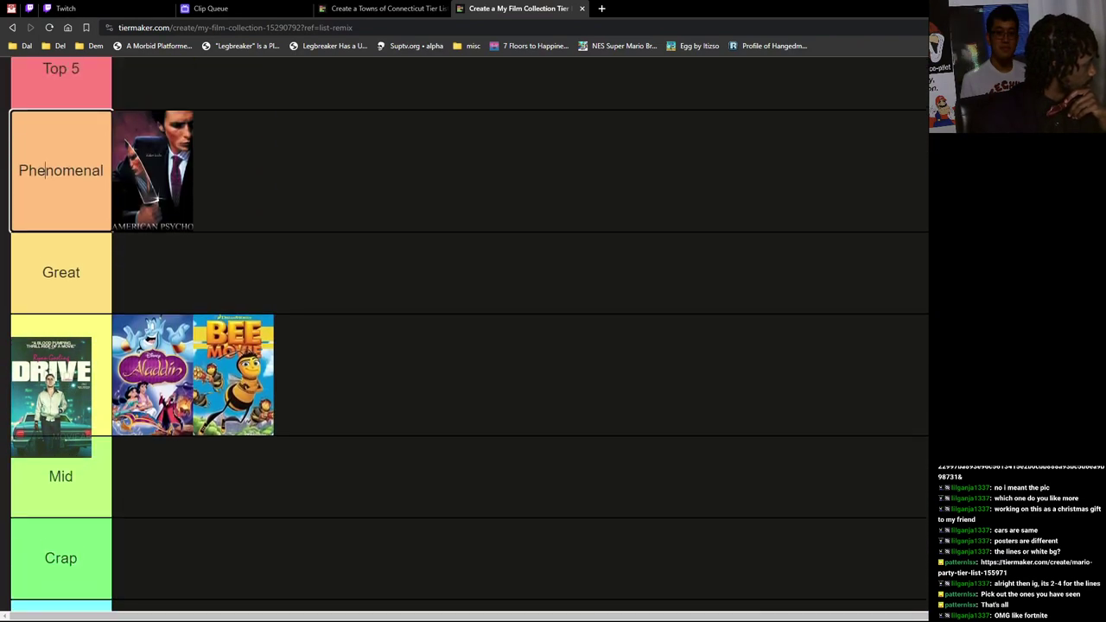
left_click_drag(51, 397, 340, 418)
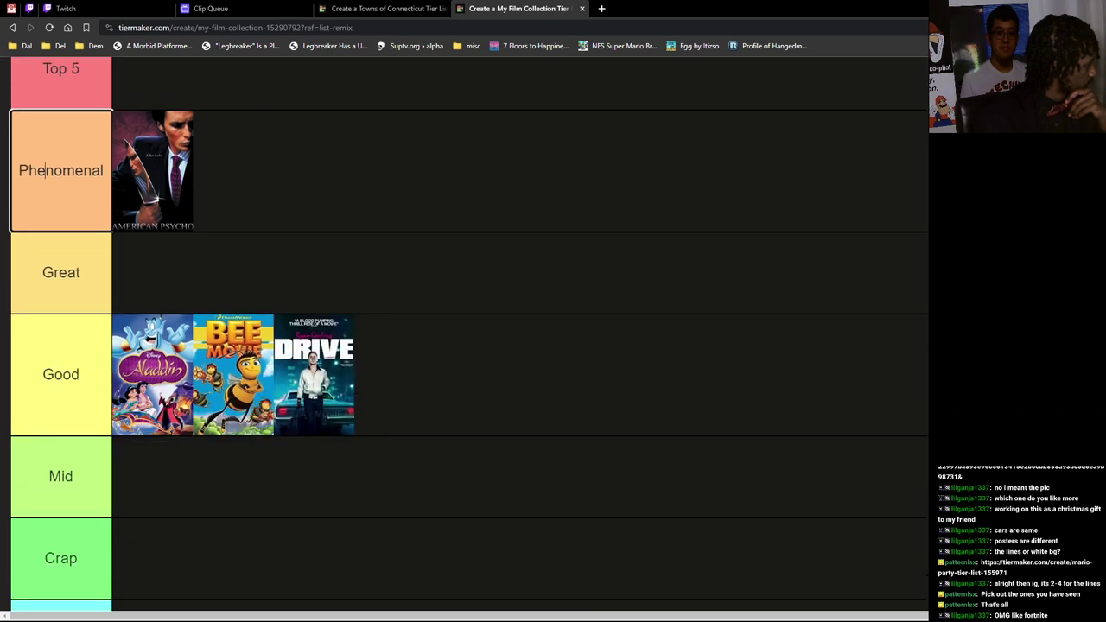
scroll(466, 346, "down", 2)
scroll(467, 346, "down", 1)
scroll(467, 346, "down", 1)
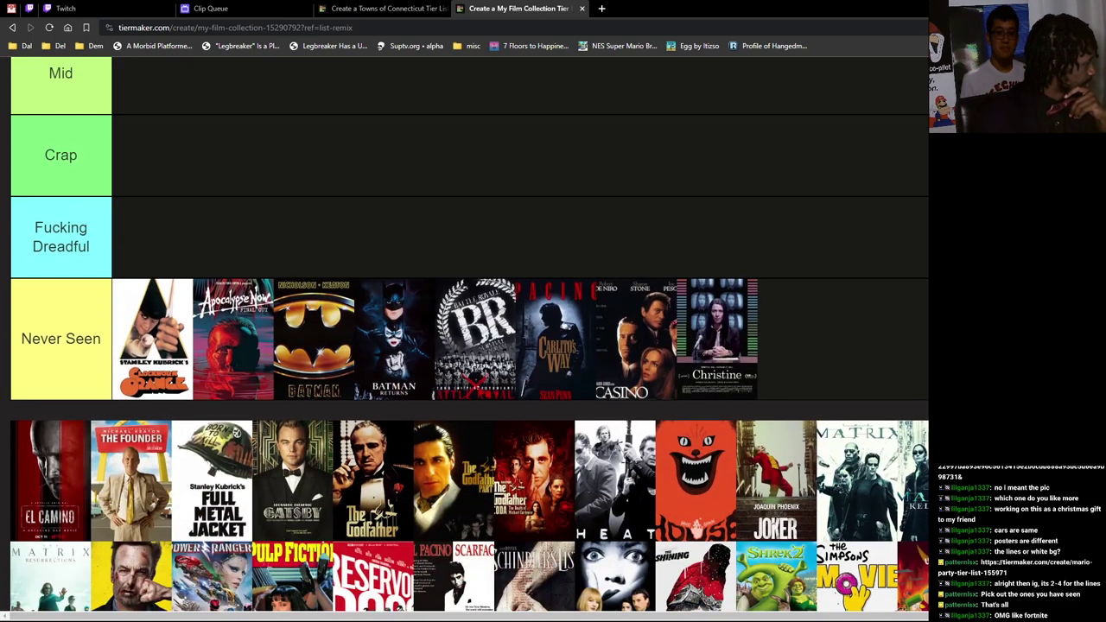
left_click_drag(50, 480, 800, 339)
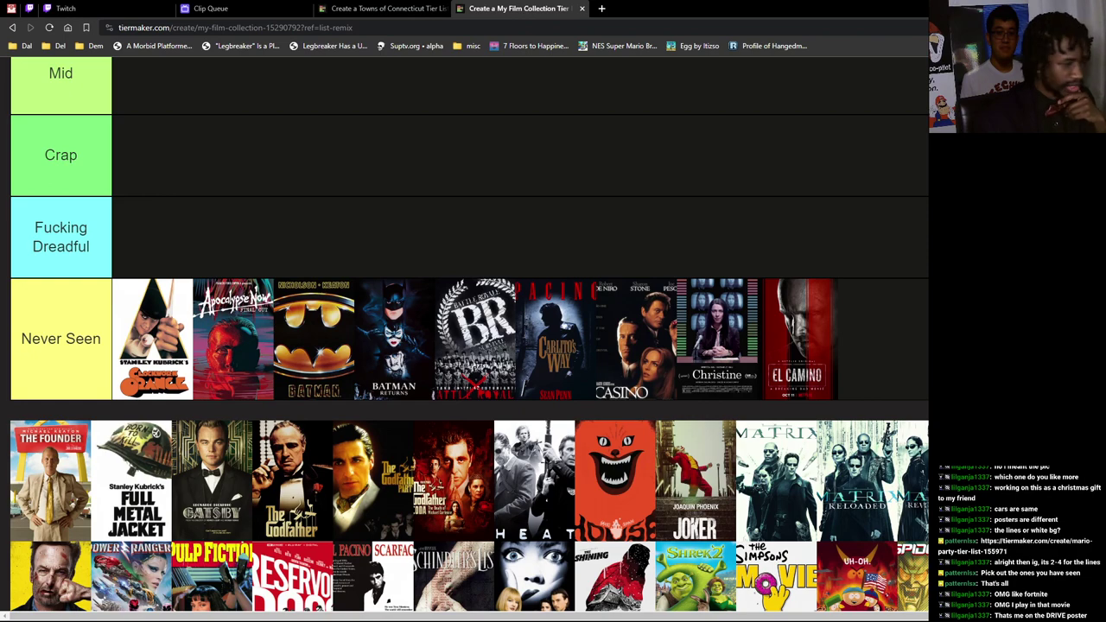
scroll(46, 227, "up", 3)
scroll(46, 227, "up", 3)
scroll(47, 227, "down", 1)
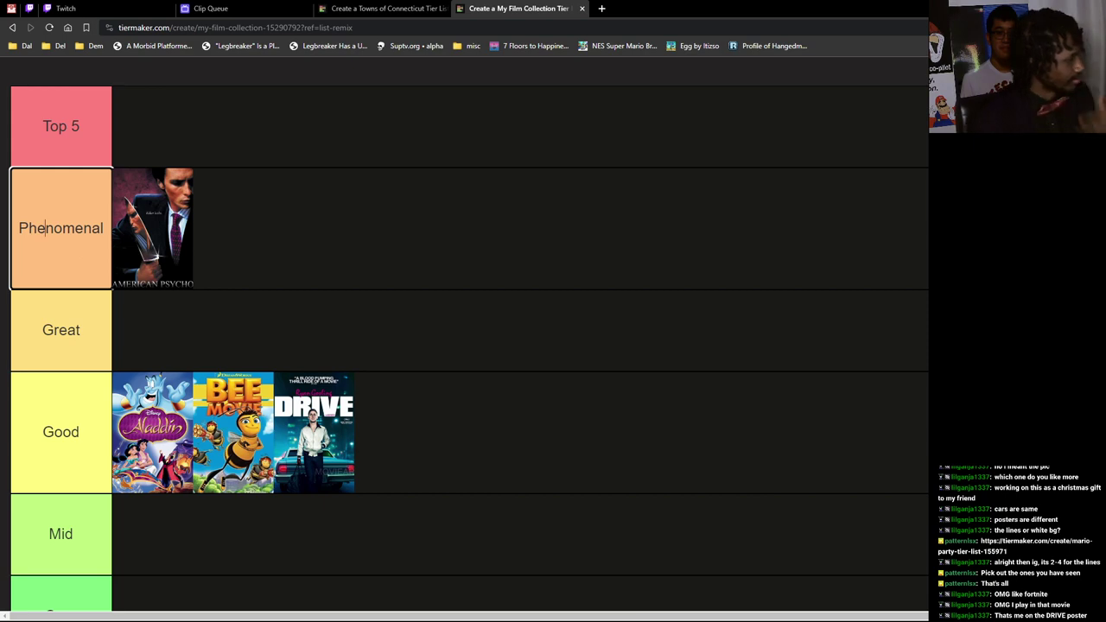
scroll(467, 346, "down", 3)
scroll(467, 346, "down", 2)
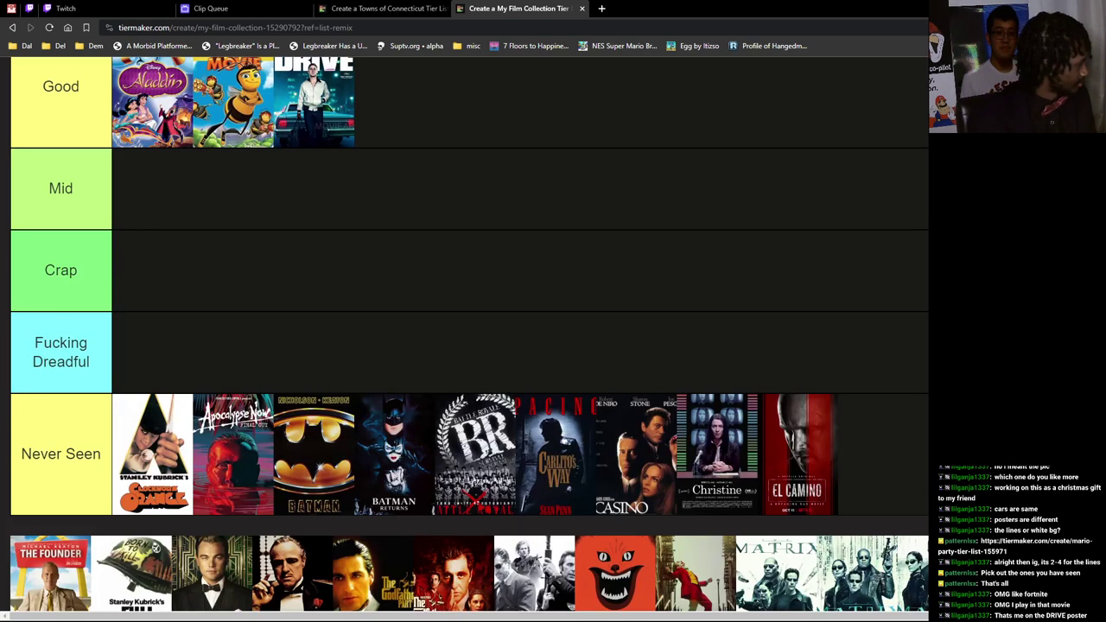
scroll(467, 346, "down", 3)
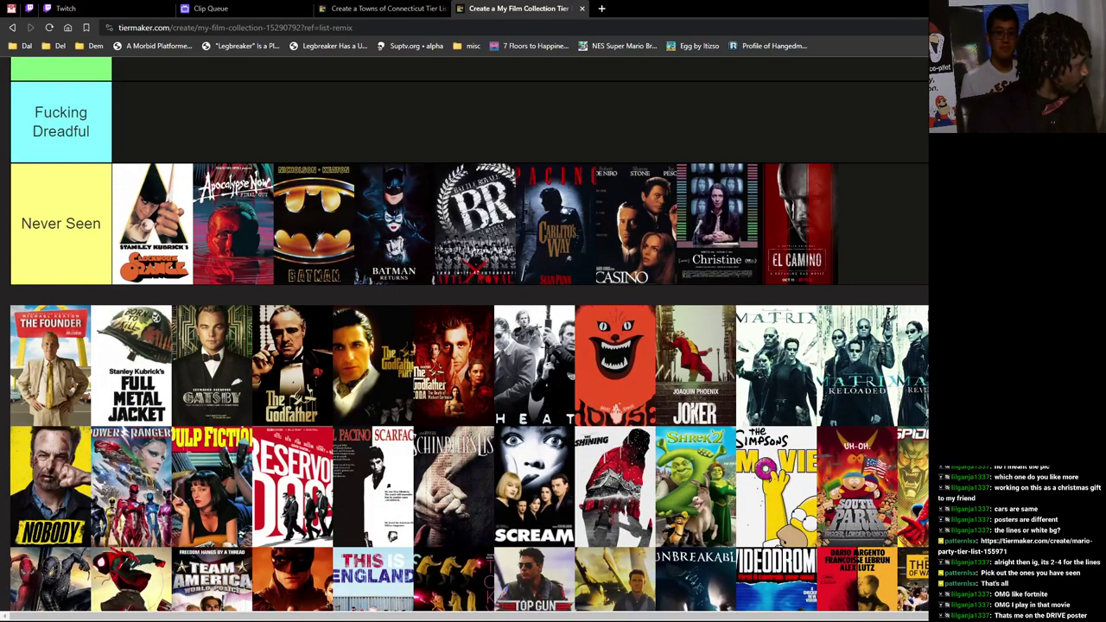
Step: Add The Founder and Gatsby to Never Seen, move Full Metal Jacket out, and rank The Godfather in Great
left_click_drag(51, 366, 74, 329)
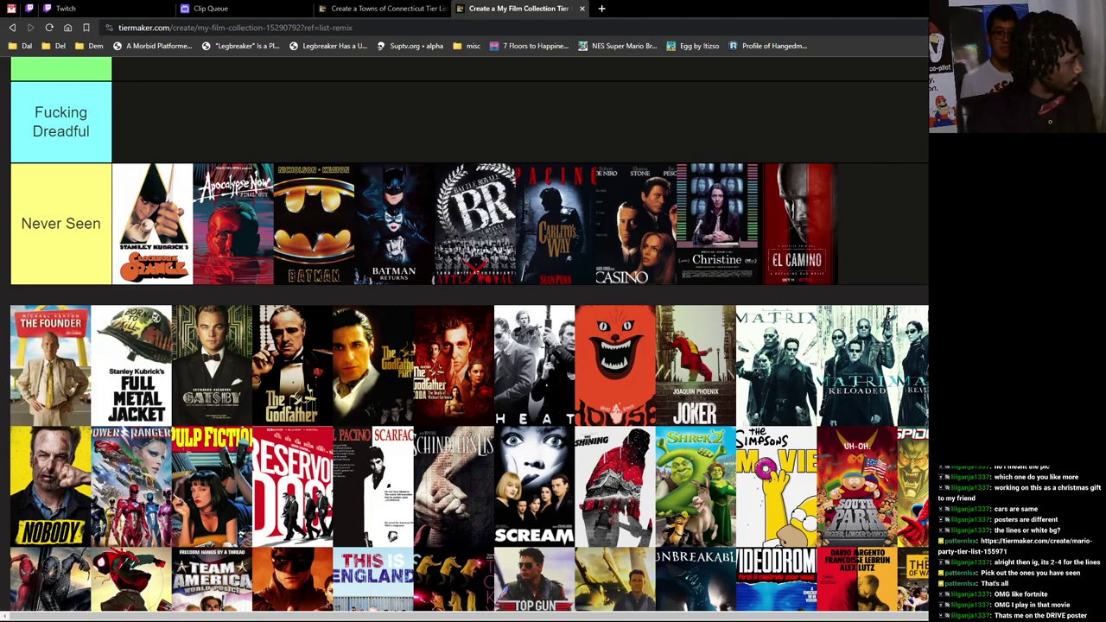
left_click_drag(50, 366, 878, 223)
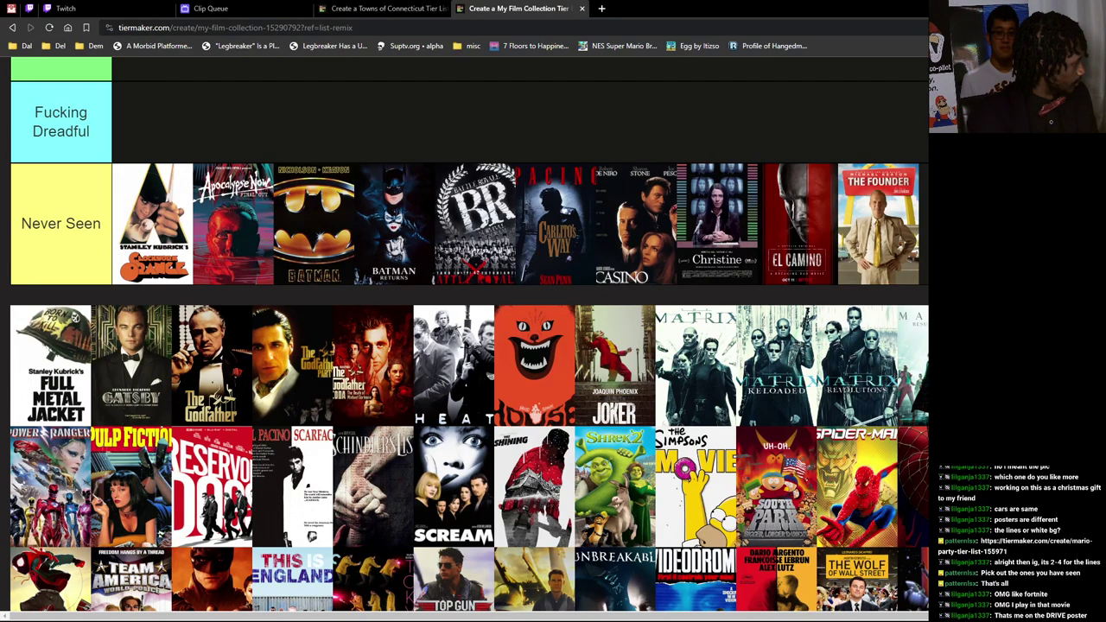
left_click_drag(50, 366, 899, 259)
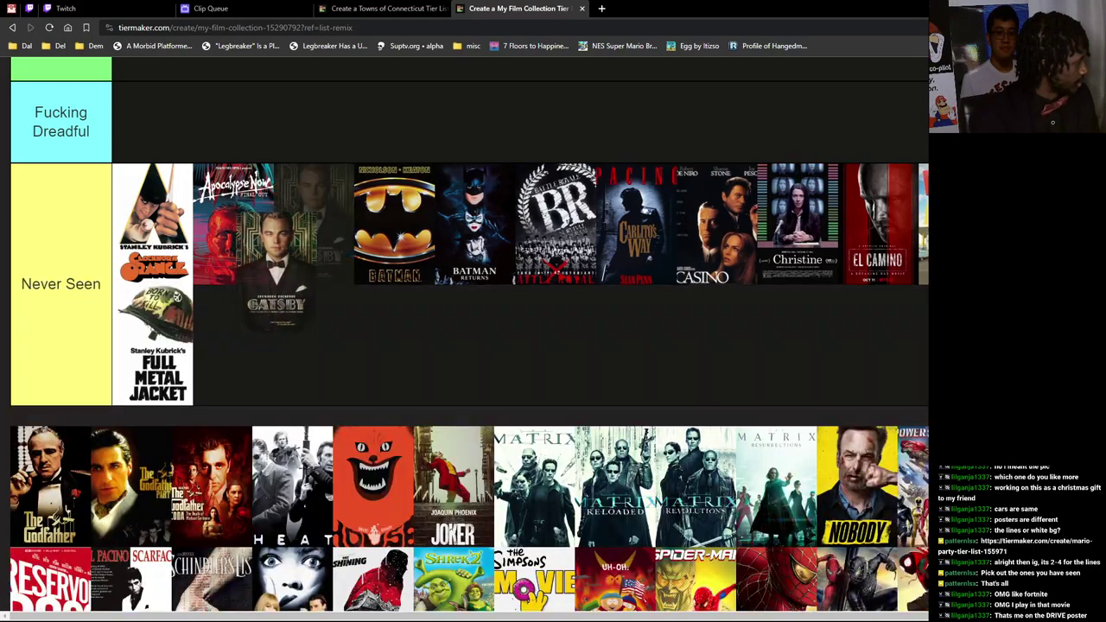
left_click_drag(50, 363, 152, 344)
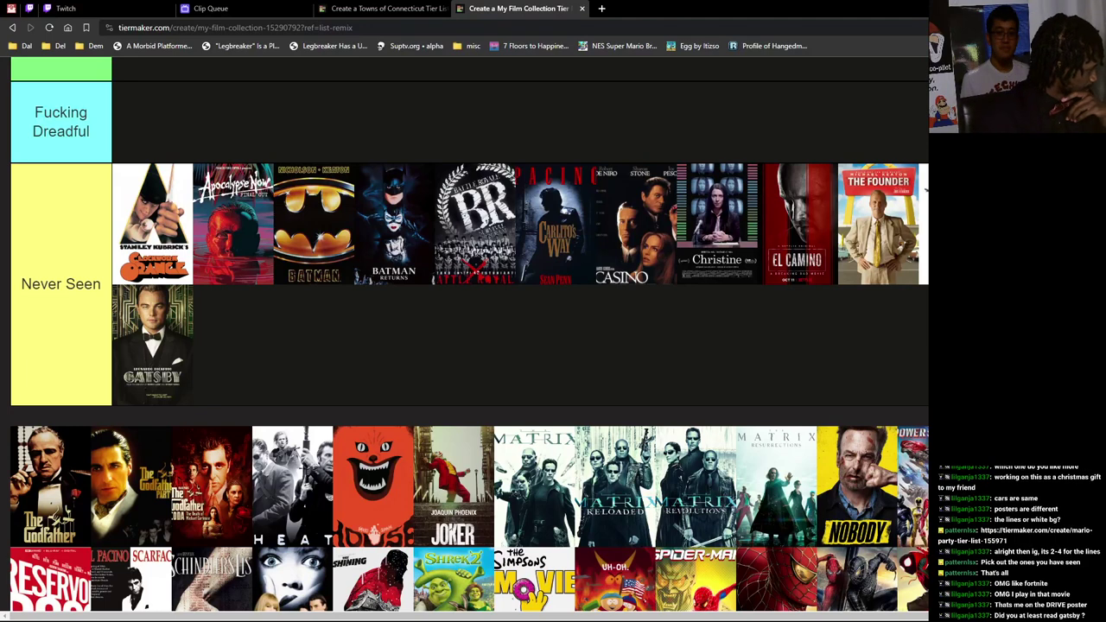
left_click_drag(50, 484, 53, 434)
scroll(49, 433, "up", 5)
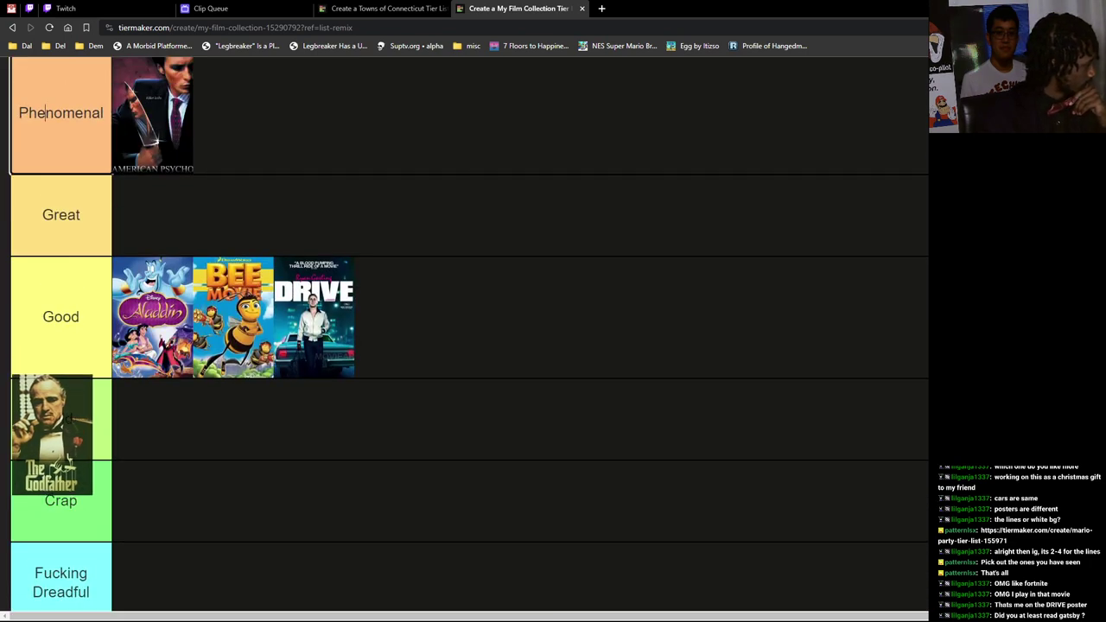
left_click_drag(52, 434, 151, 231)
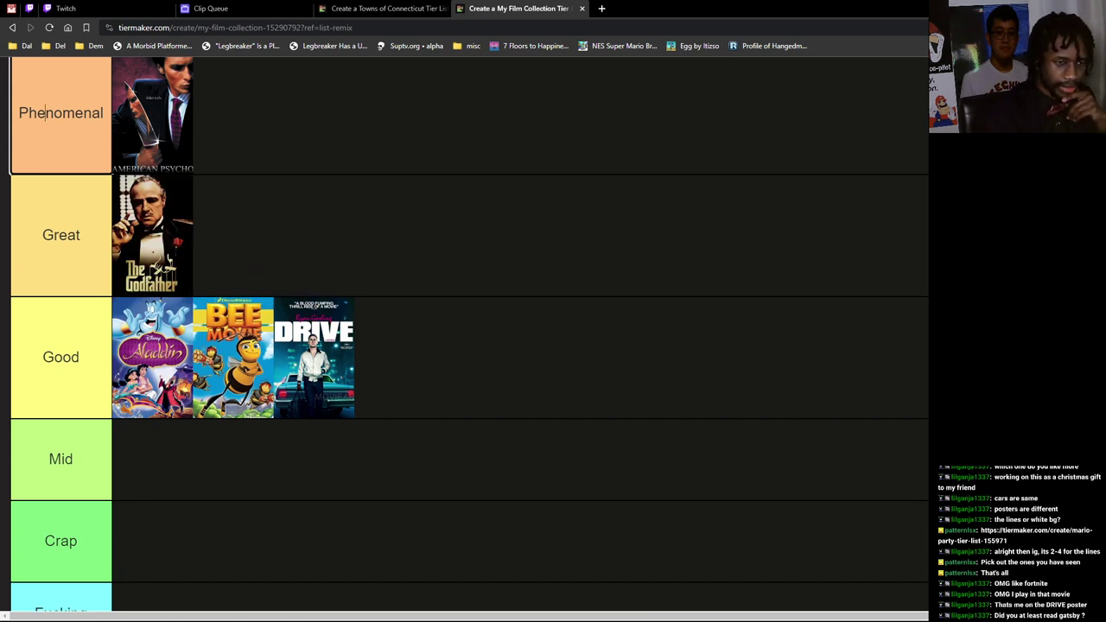
scroll(44, 112, "down", 2)
scroll(44, 113, "down", 2)
scroll(44, 113, "down", 1)
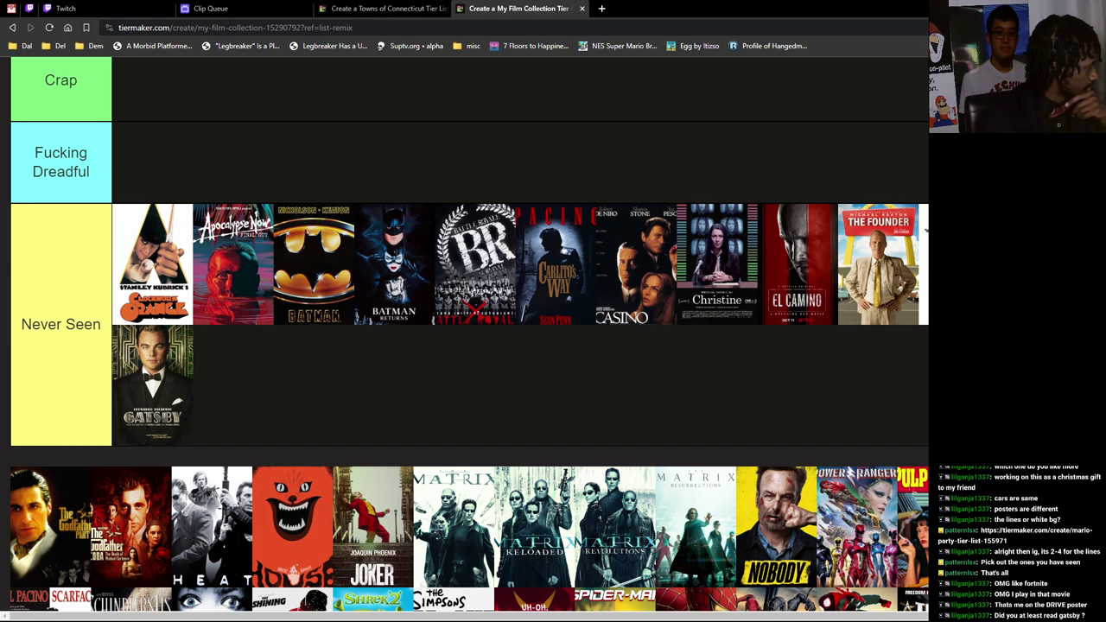
Step: Add The Godfather Part II, Part III, Heat and House to Never Seen
left_click_drag(50, 527, 234, 385)
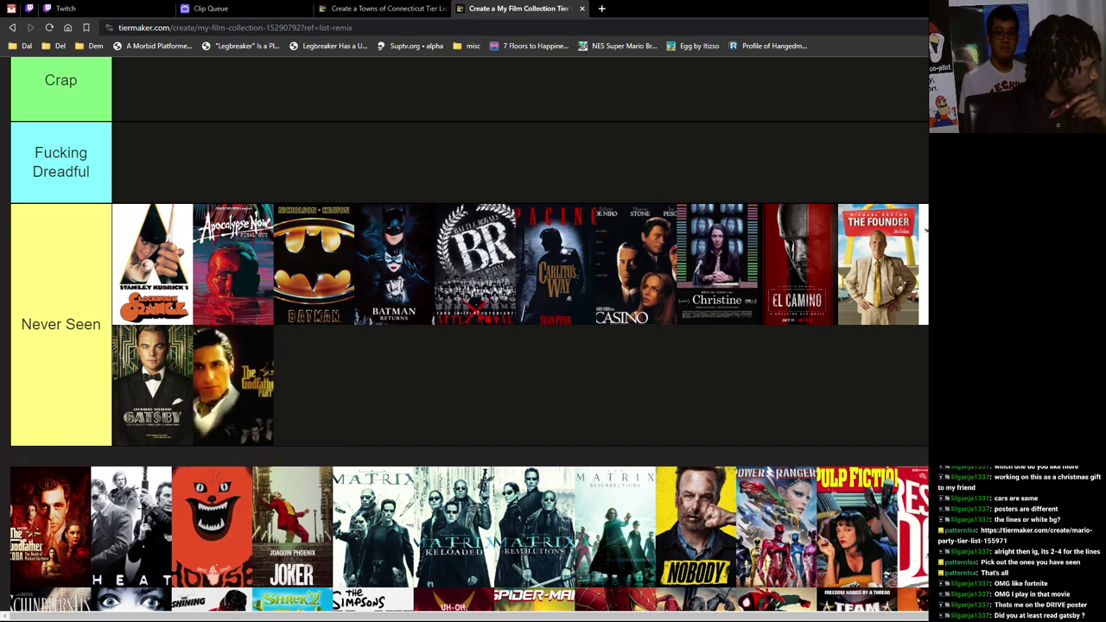
left_click_drag(50, 527, 314, 384)
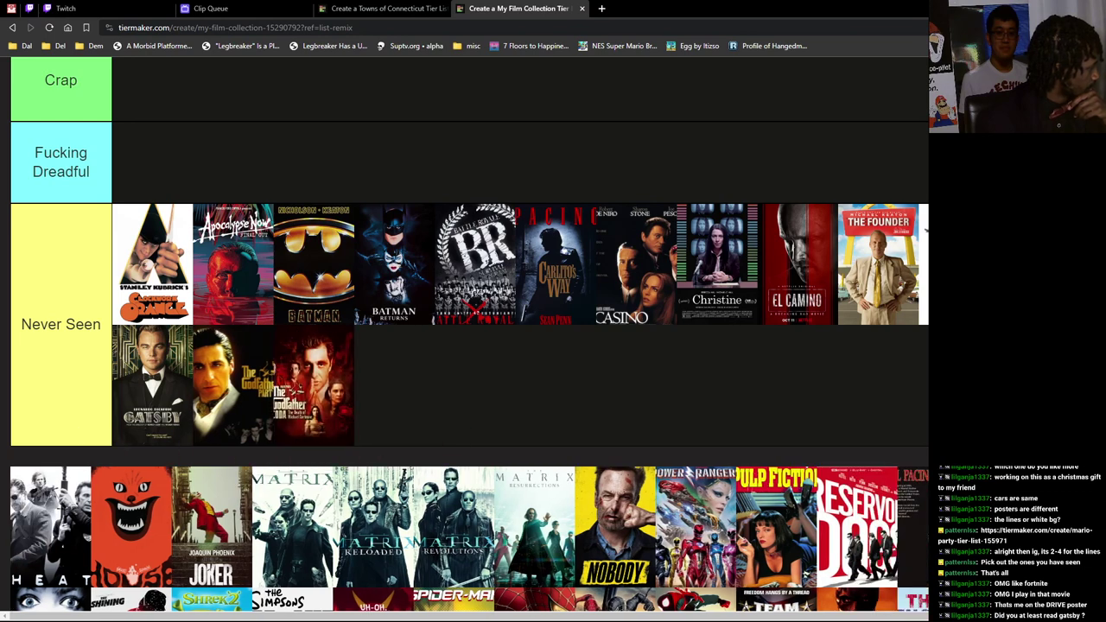
left_click_drag(50, 527, 394, 384)
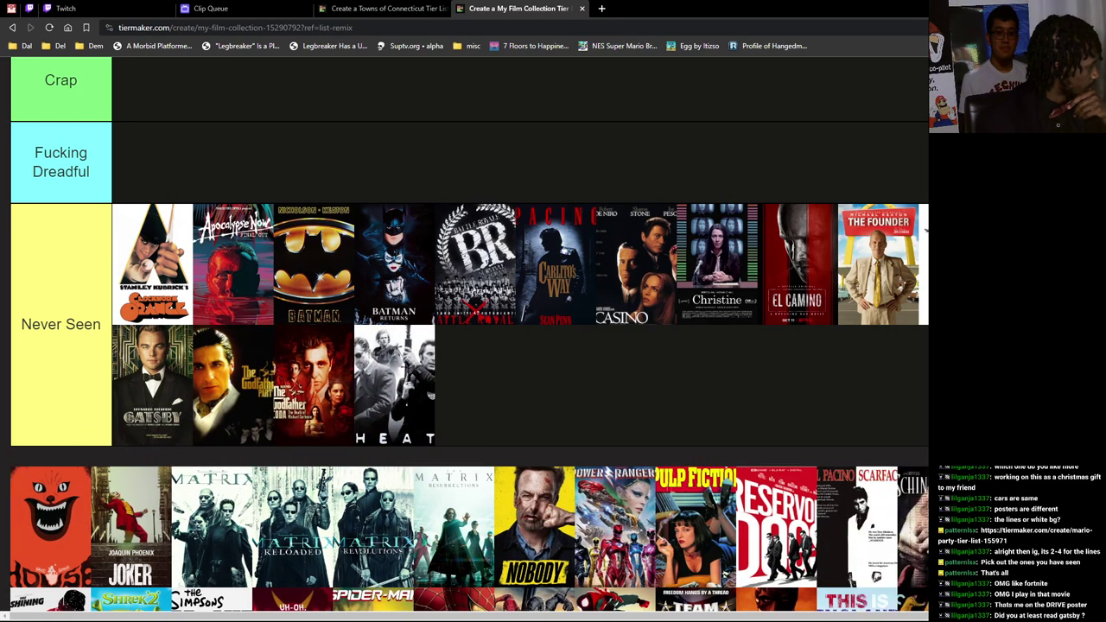
left_click_drag(51, 528, 475, 385)
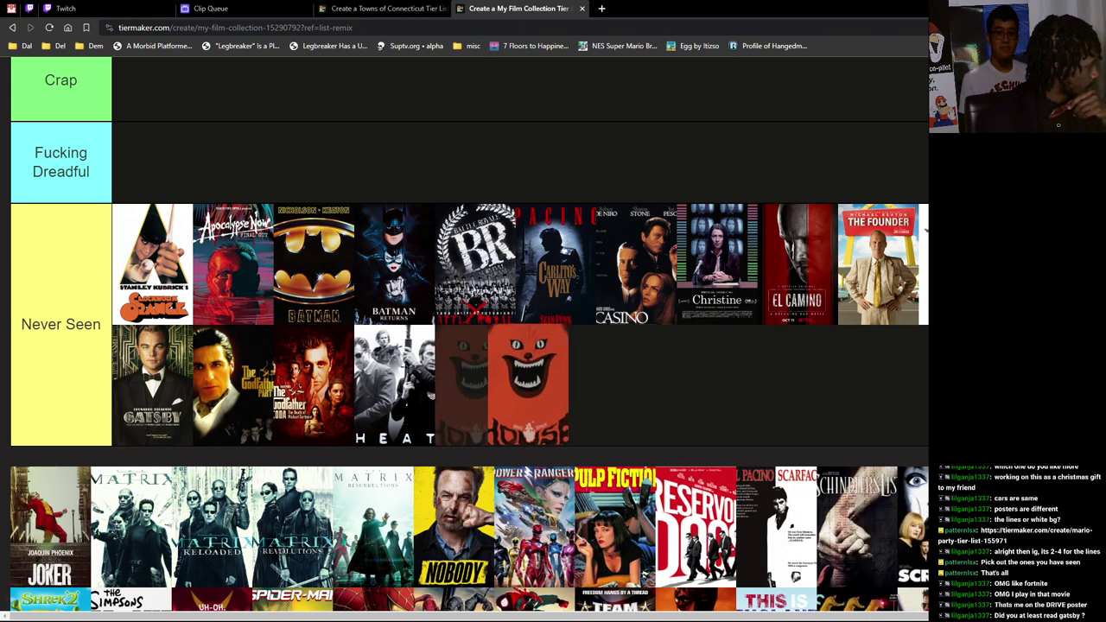
left_click_drag(50, 527, 73, 423)
scroll(74, 423, "up", 6)
scroll(74, 424, "up", 2)
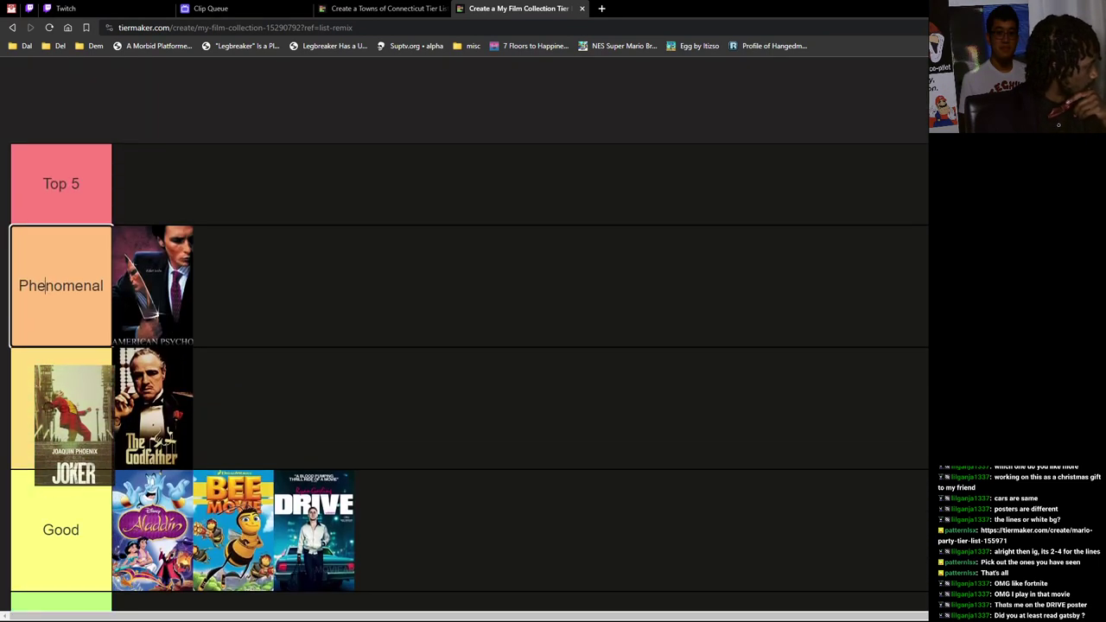
Step: Place Joker in Top 5 and The Matrix first in the Great tier
left_click_drag(74, 424, 286, 408)
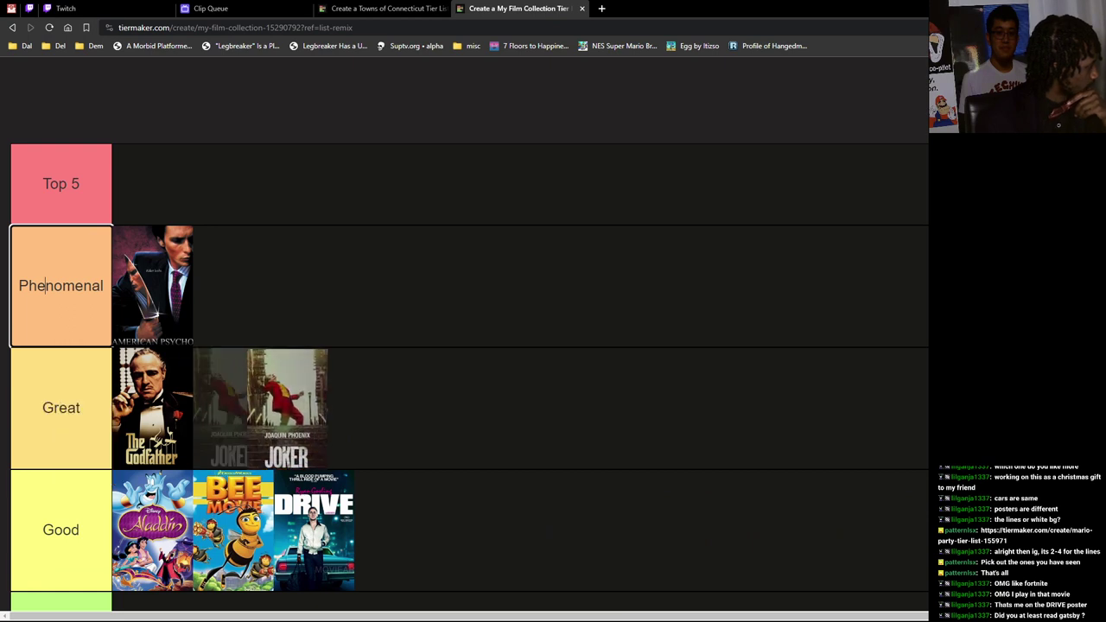
mouse_move(286, 408)
left_mouse_down()
mouse_move(329, 299)
mouse_move(354, 296)
mouse_move(369, 150)
left_mouse_up()
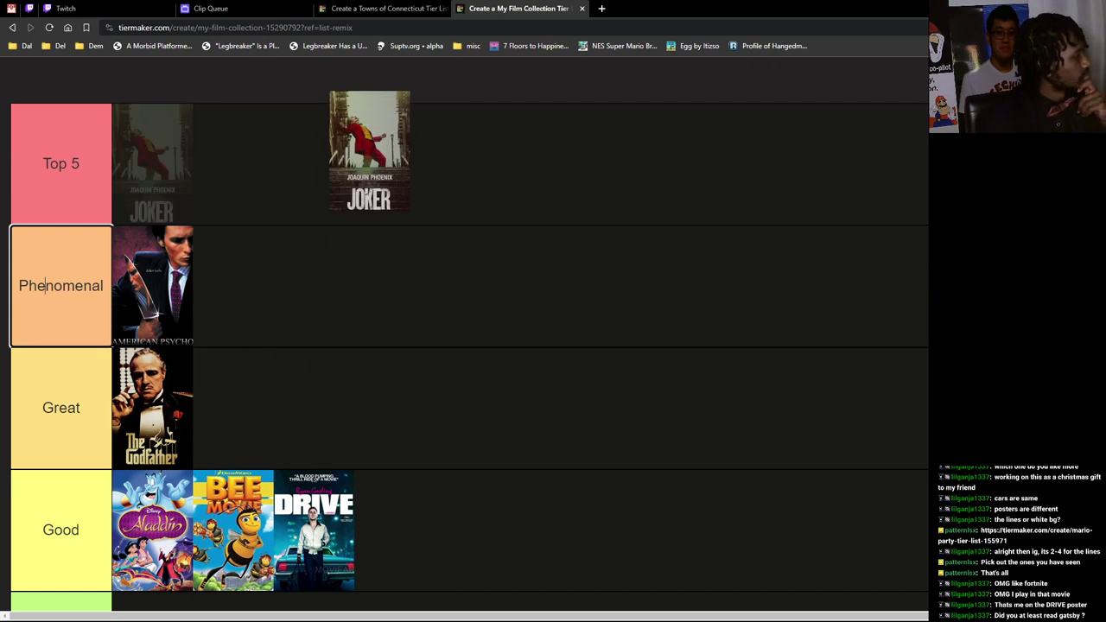
left_click_drag(369, 149, 369, 149)
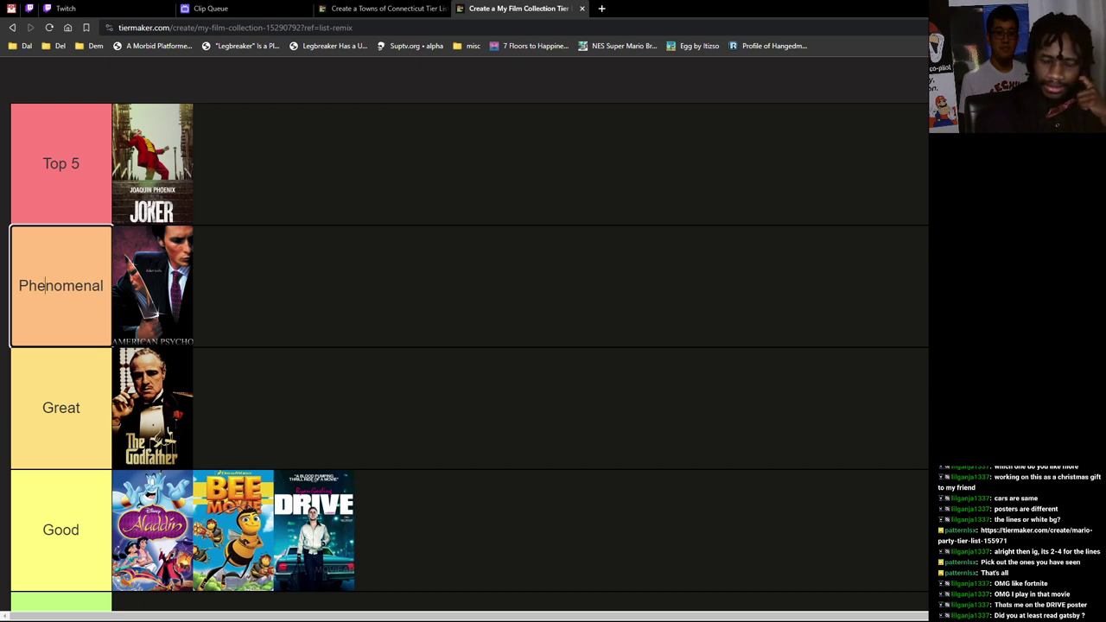
scroll(467, 345, "down", 5)
scroll(466, 346, "down", 2)
scroll(467, 346, "down", 1)
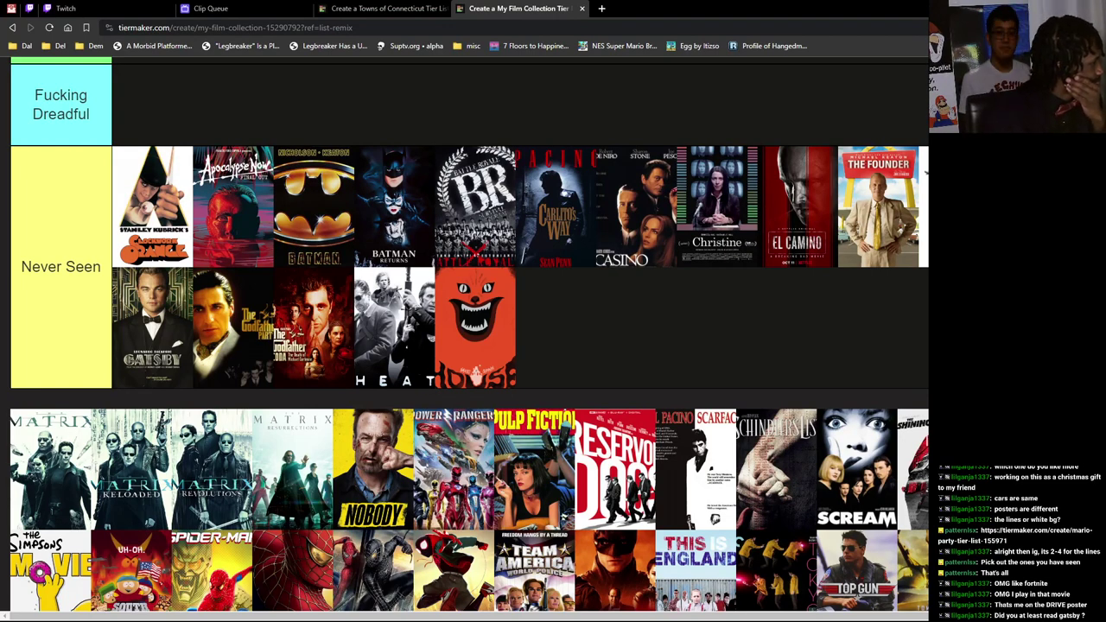
mouse_move(51, 470)
left_mouse_down()
mouse_move(67, 452)
mouse_move(308, 391)
mouse_move(260, 402)
left_mouse_up()
scroll(68, 452, "up", 5)
scroll(68, 452, "up", 3)
left_click_drag(152, 406, 269, 404)
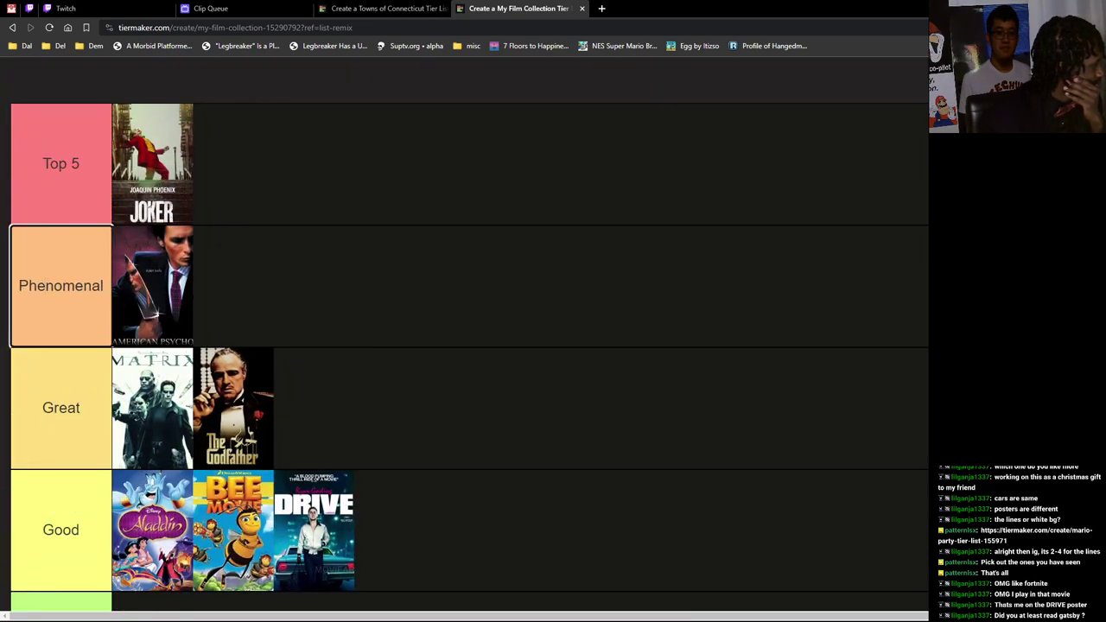
scroll(475, 259, "down", 8)
scroll(475, 260, "down", 2)
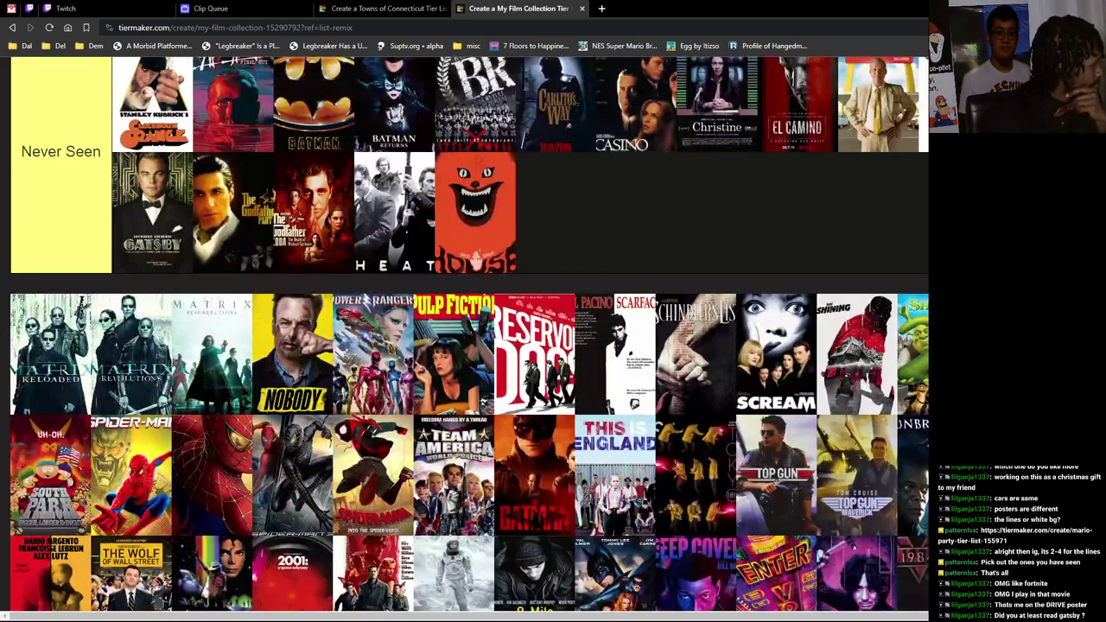
Step: Add Matrix Reloaded, Revolutions, Resurrections, Nobody and Power Rangers to Never Seen
left_click_drag(50, 354, 555, 212)
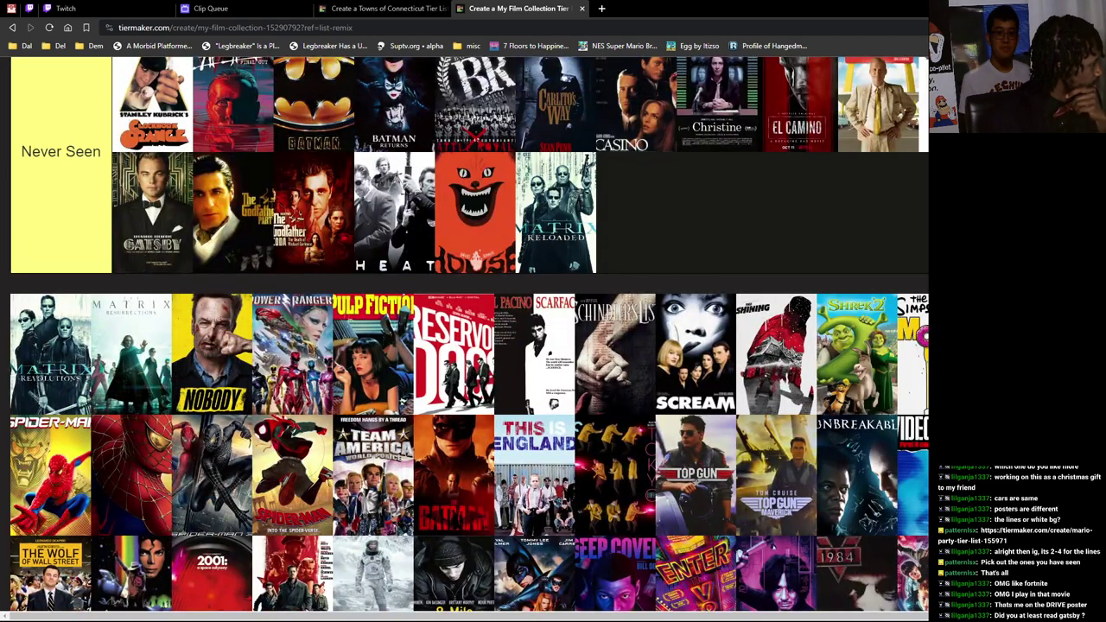
left_click_drag(50, 355, 636, 212)
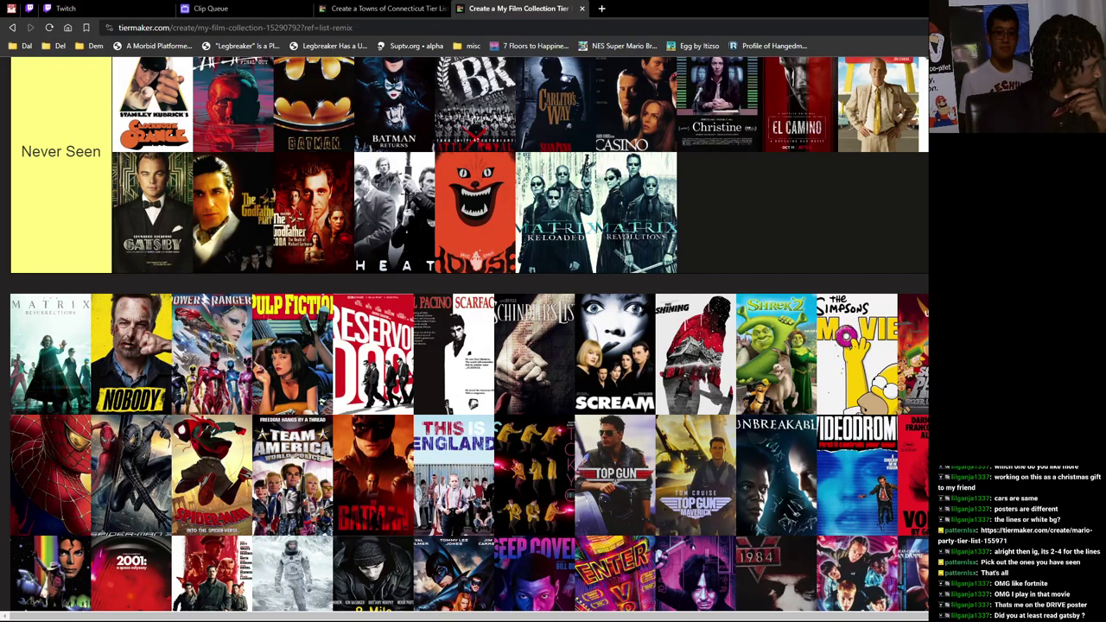
left_click_drag(50, 354, 717, 212)
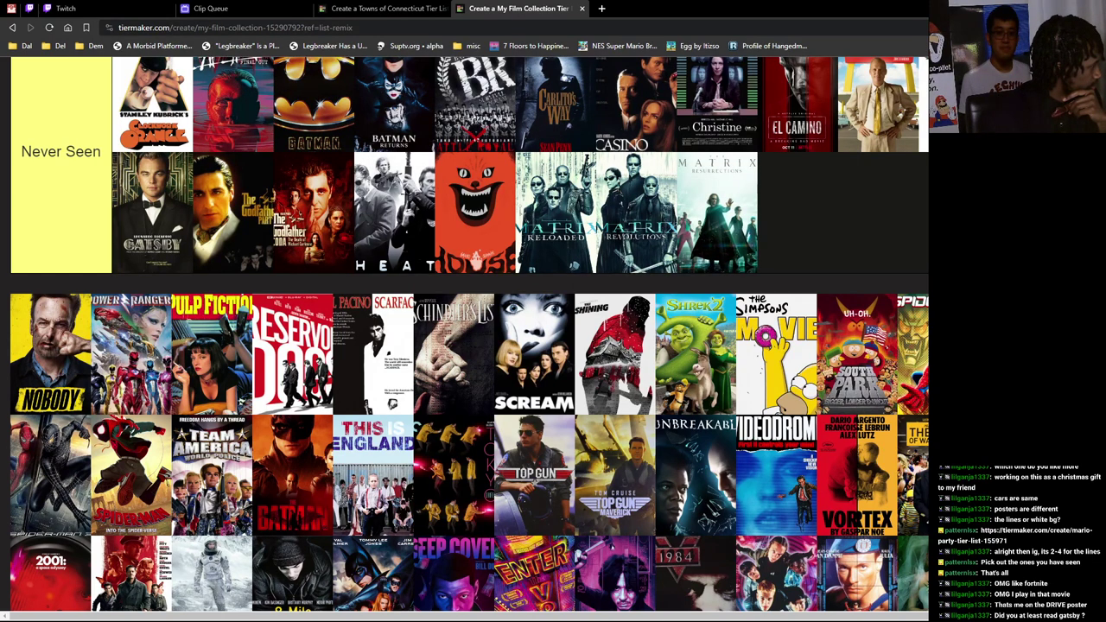
left_click_drag(50, 355, 797, 212)
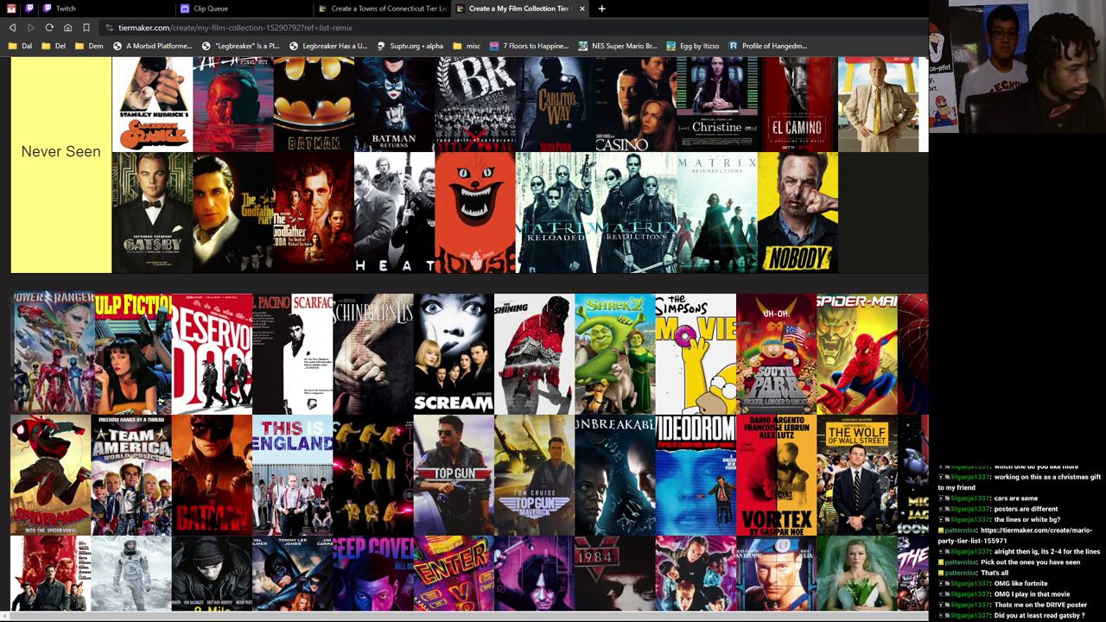
mouse_move(51, 355)
left_mouse_down()
mouse_move(799, 259)
mouse_move(878, 224)
left_mouse_up()
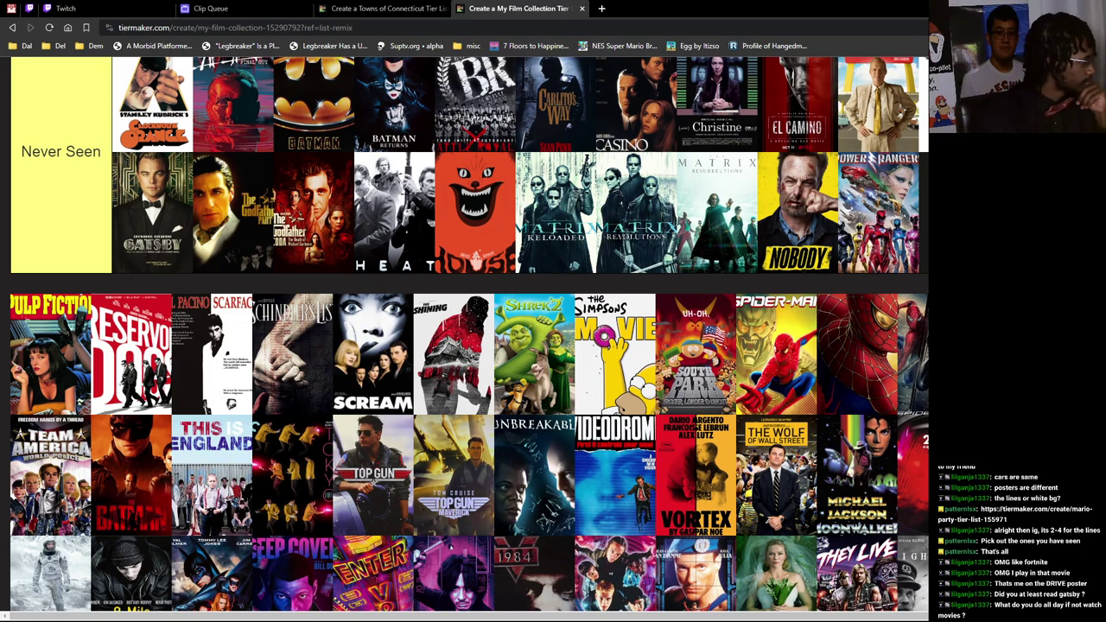
Step: Move Pulp Fiction to Phenomenal, pull out Reservoir Dogs, and put Scarface and Schindler's List in Never Seen
mouse_move(49, 354)
left_mouse_down()
mouse_move(86, 290)
mouse_move(305, 270)
left_mouse_up()
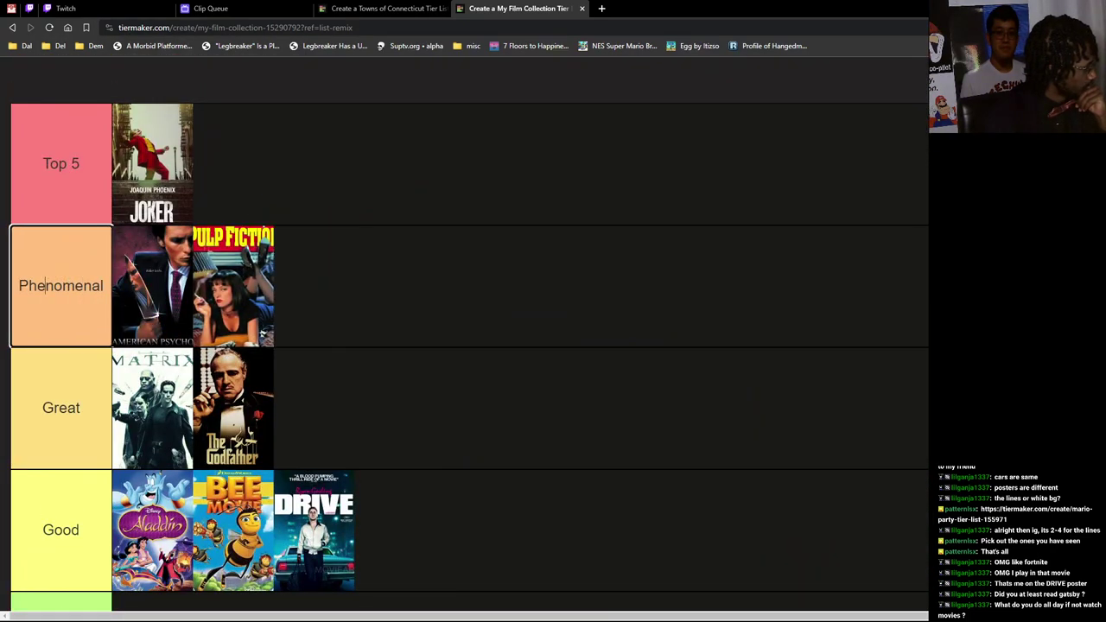
left_click_drag(152, 285, 346, 271)
scroll(346, 272, "down", 3)
scroll(345, 272, "down", 5)
scroll(346, 272, "down", 1)
scroll(469, 350, "down", 1)
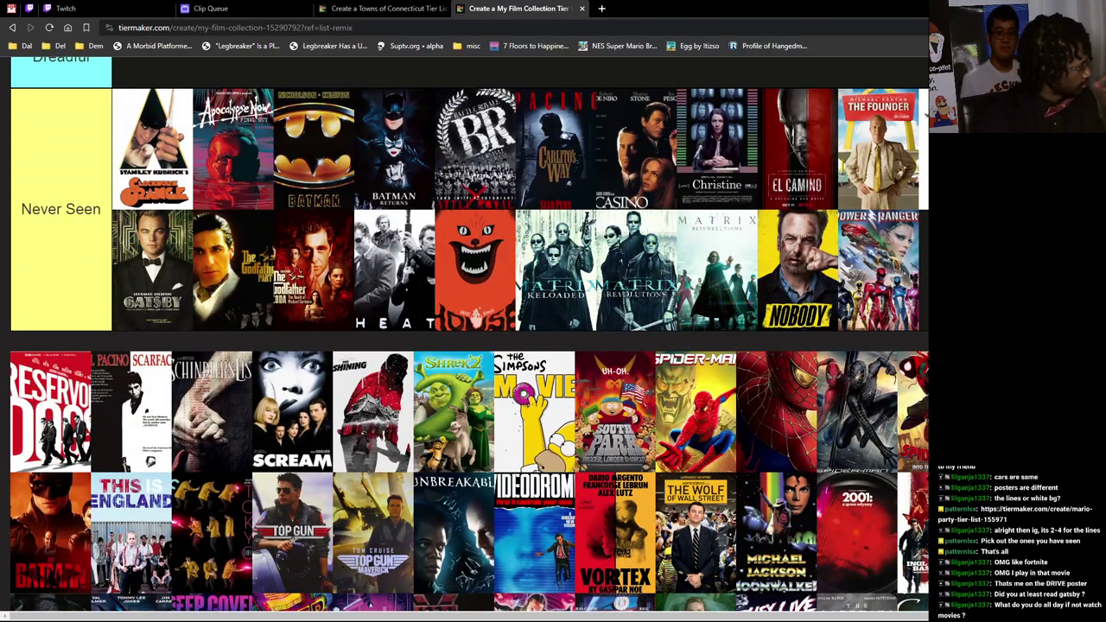
left_click_drag(50, 411, 899, 268)
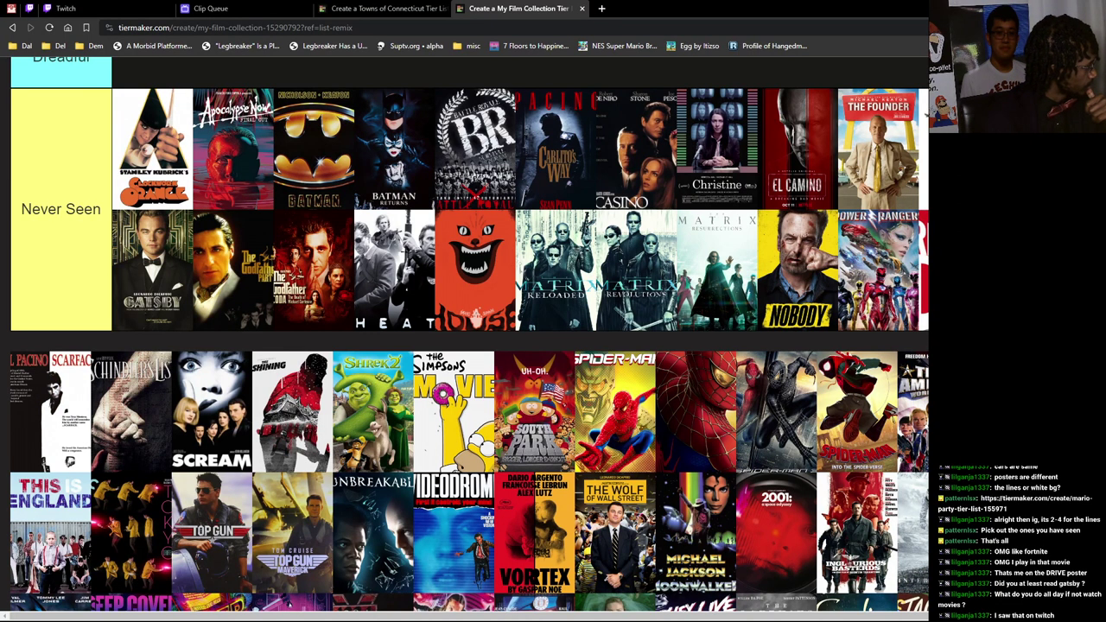
left_click_drag(50, 410, 415, 389)
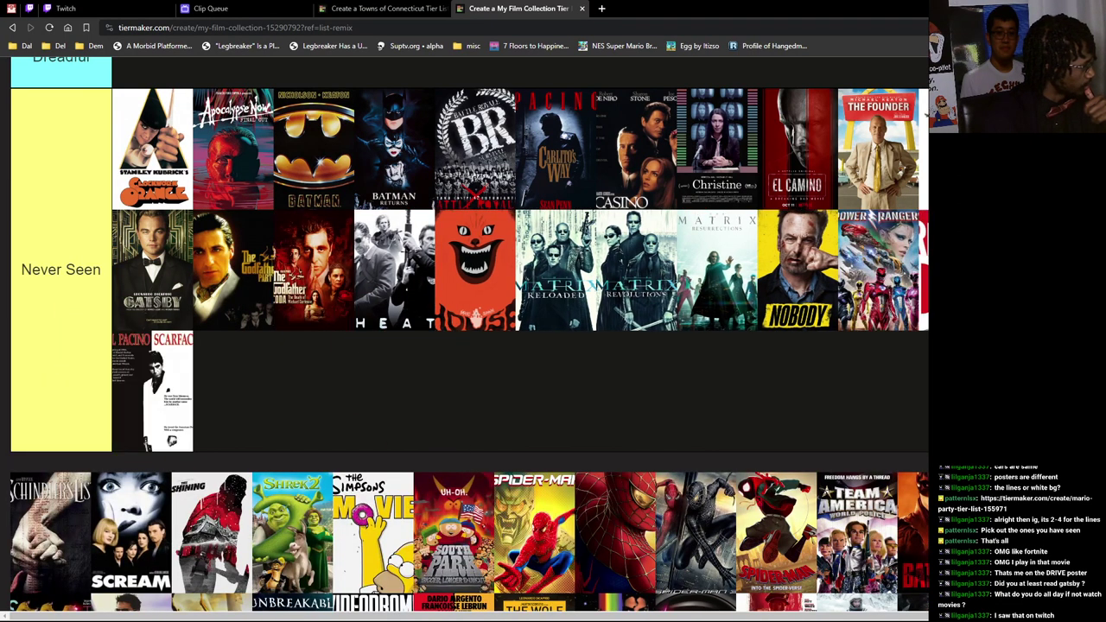
scroll(467, 337, "down", 1)
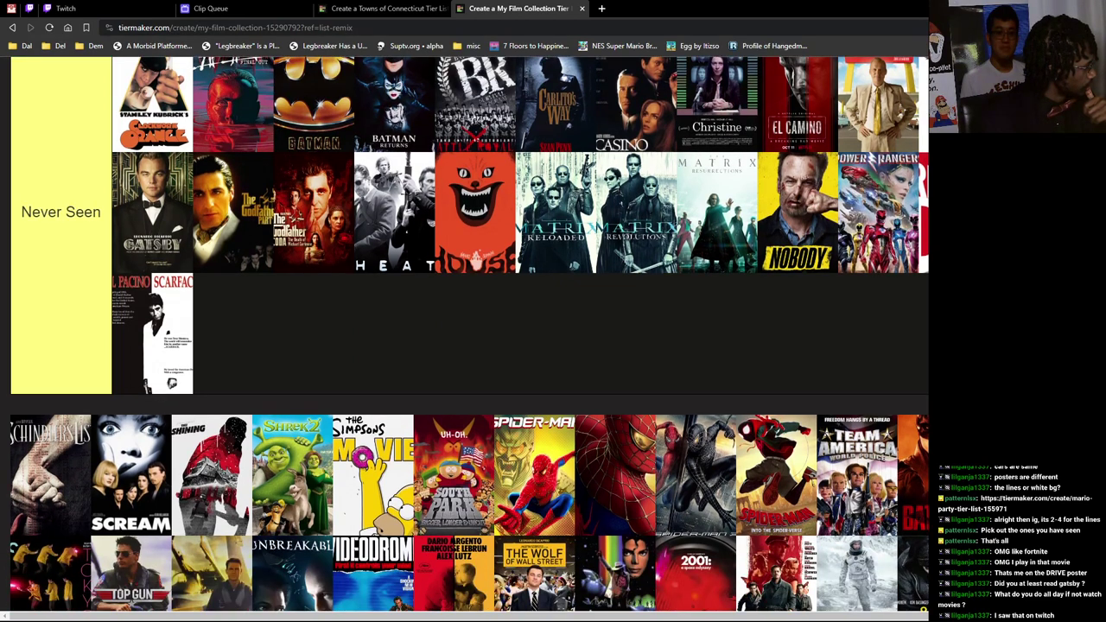
left_click_drag(50, 473, 328, 363)
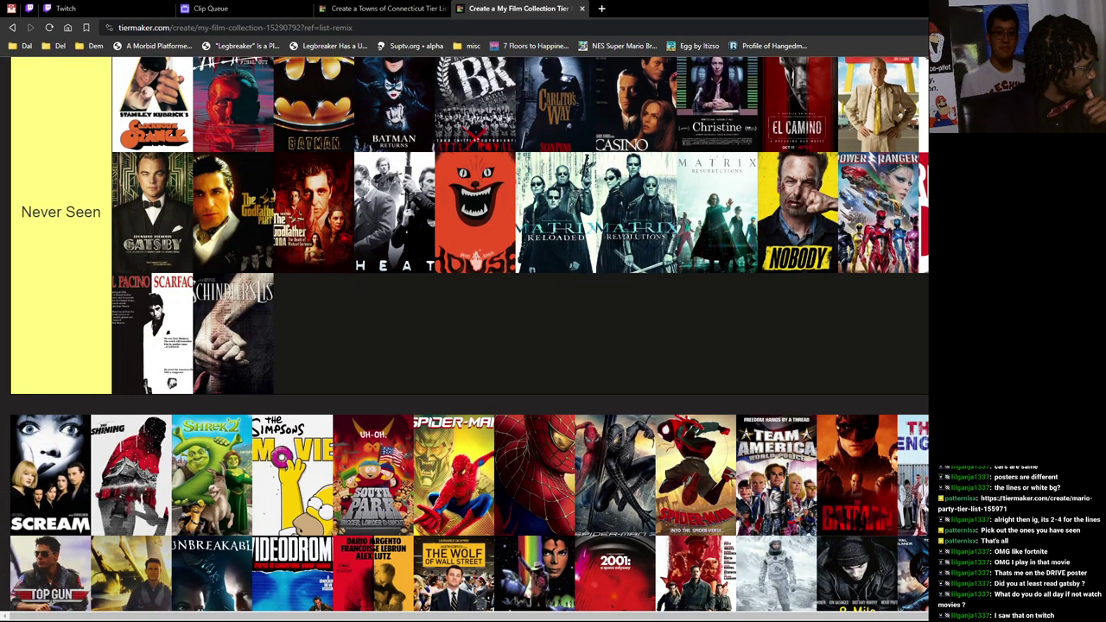
Step: Add Scream and The Shining to Never Seen, then Shrek 2 to Phenomenal after American Psycho
left_click_drag(50, 473, 313, 334)
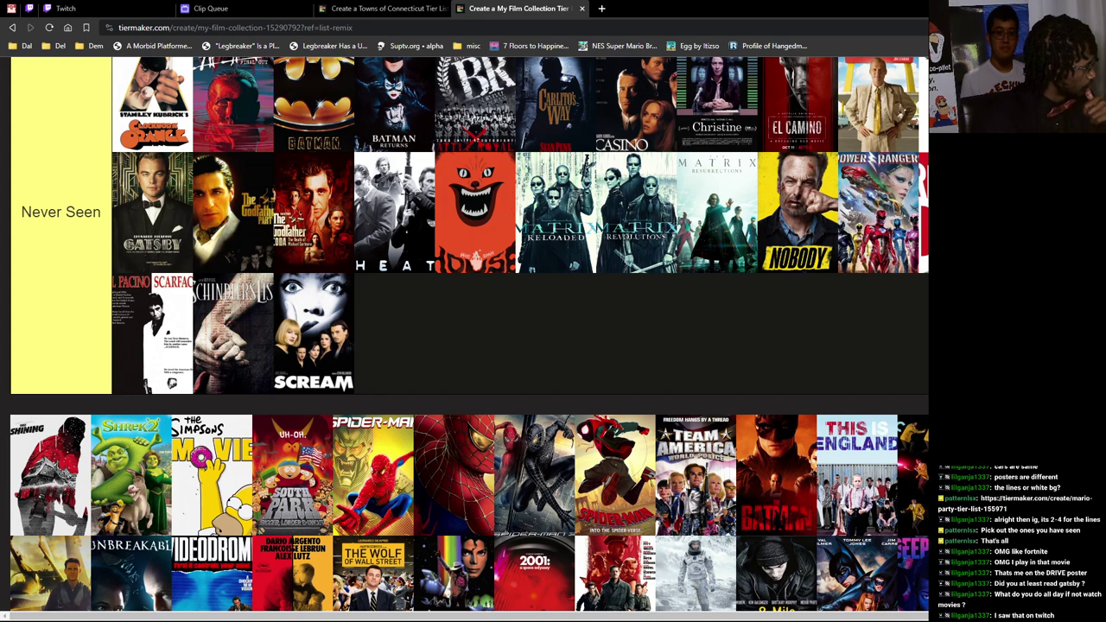
left_click_drag(51, 474, 394, 333)
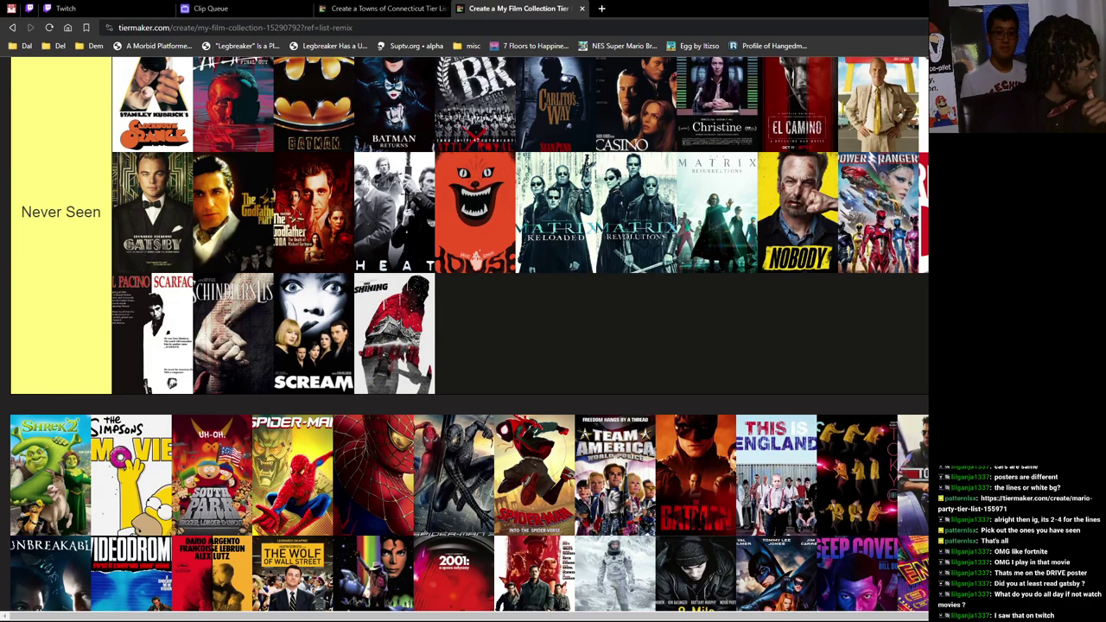
left_click_drag(50, 473, 83, 398)
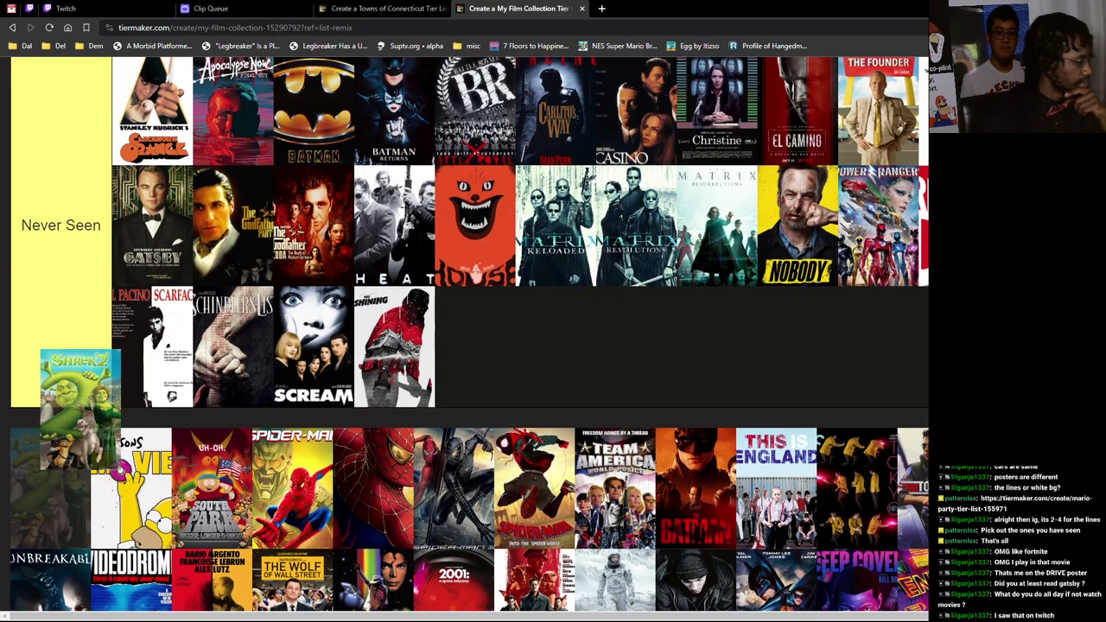
scroll(83, 389, "up", 5)
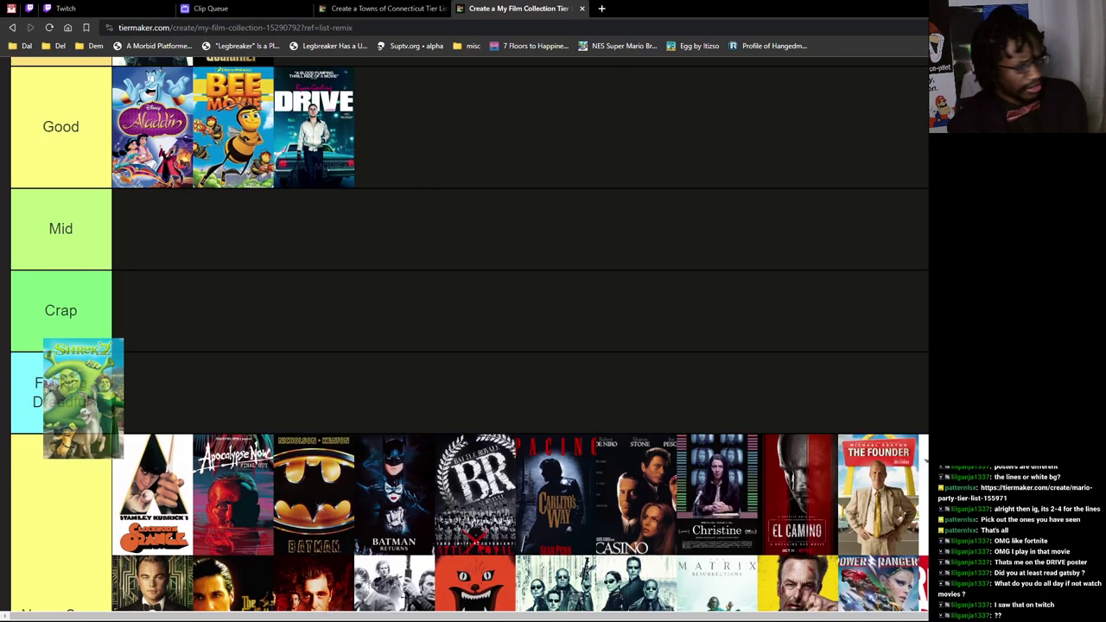
left_click_drag(83, 397, 91, 393)
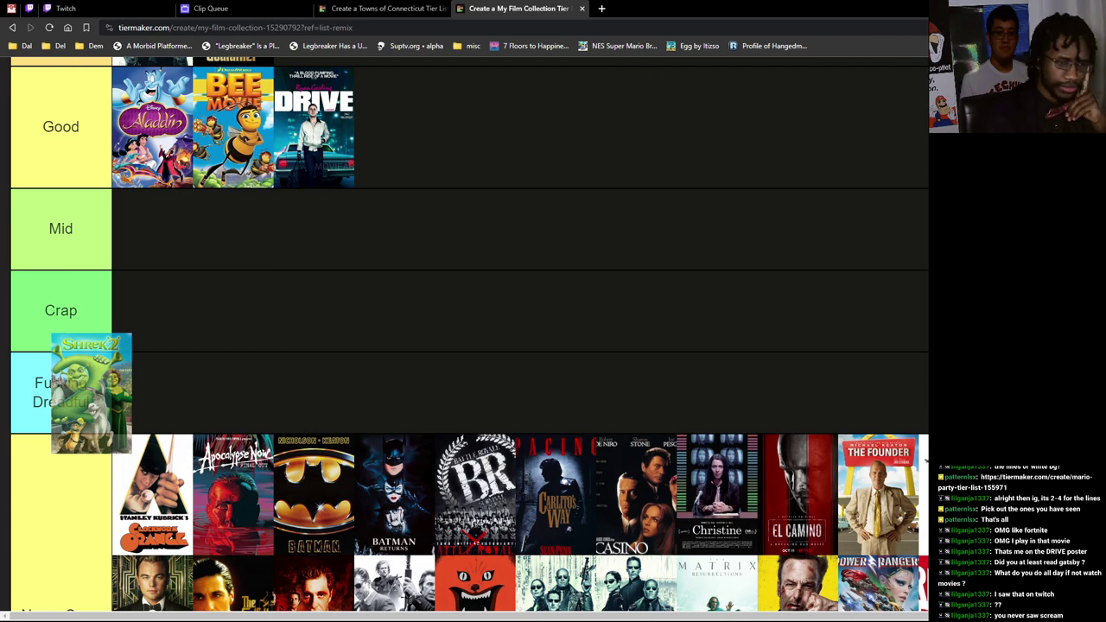
scroll(91, 393, "up", 1)
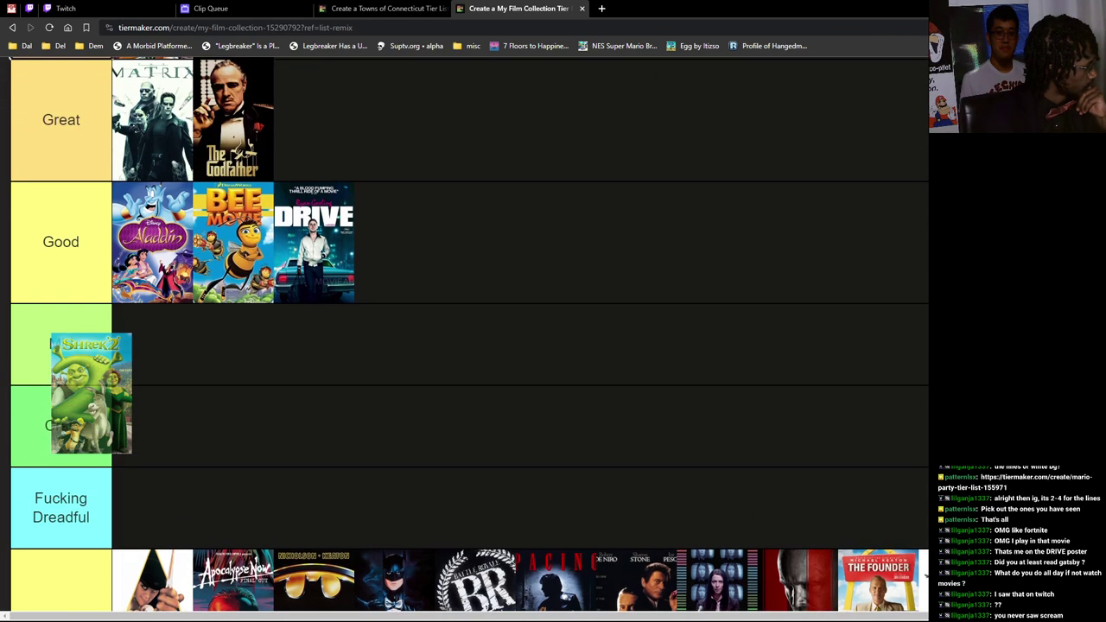
left_click_drag(91, 394, 308, 383)
scroll(309, 383, "up", 2)
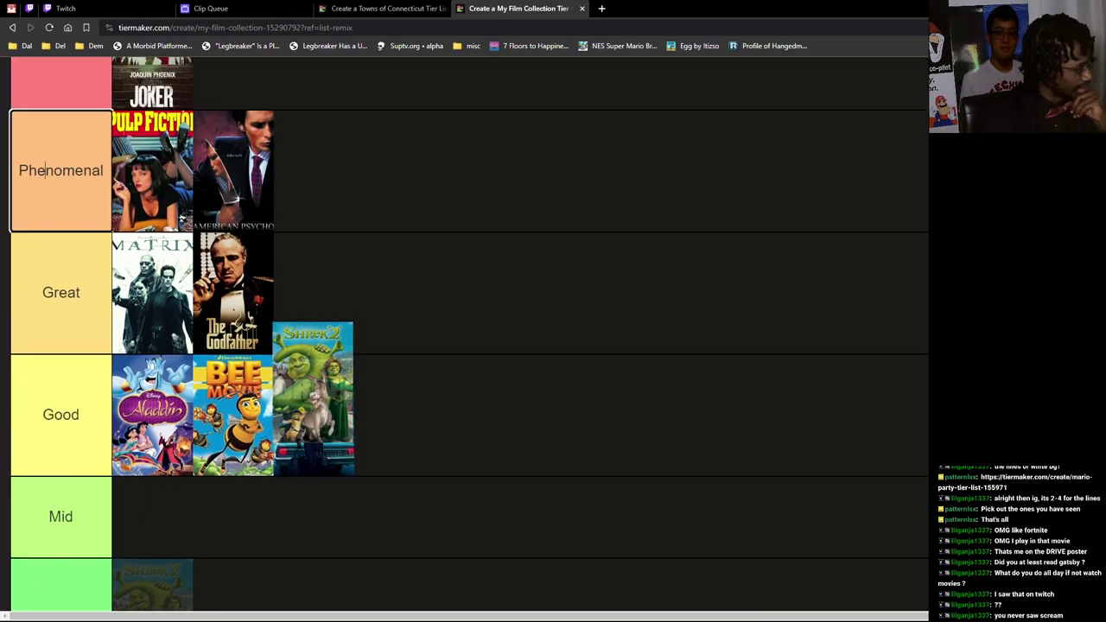
scroll(313, 383, "up", 2)
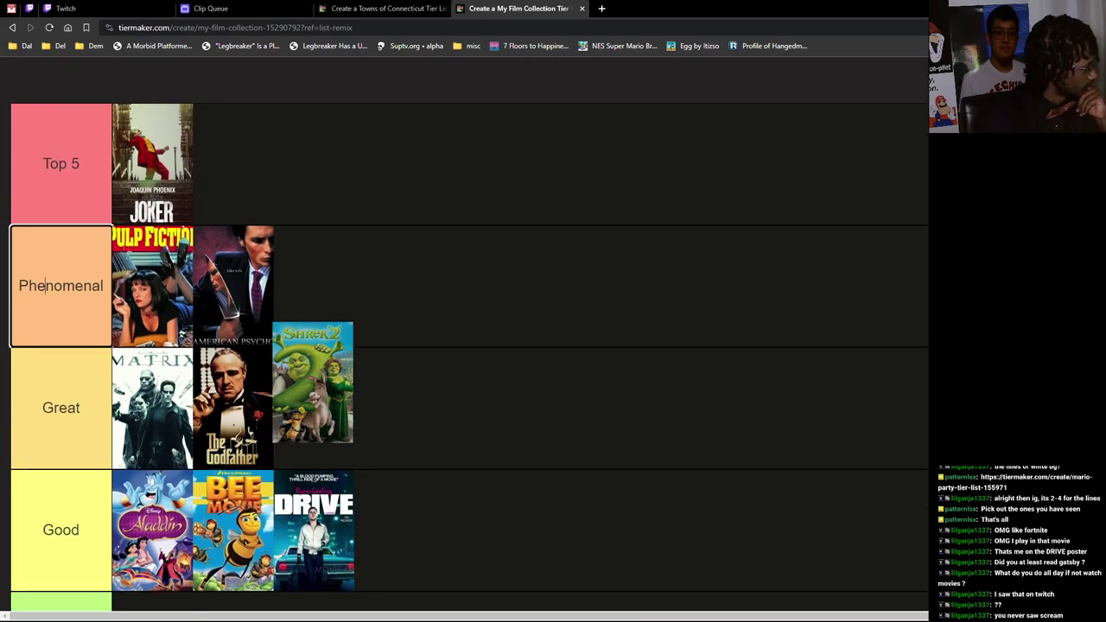
left_click_drag(313, 383, 314, 286)
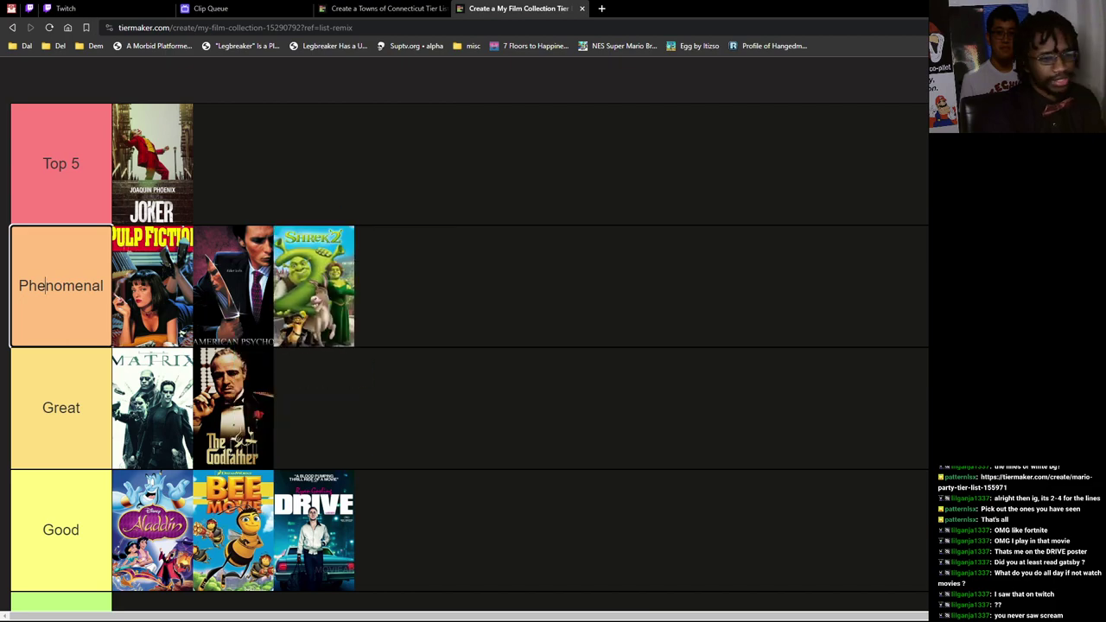
scroll(467, 337, "down", 5)
scroll(466, 337, "down", 4)
scroll(467, 337, "down", 1)
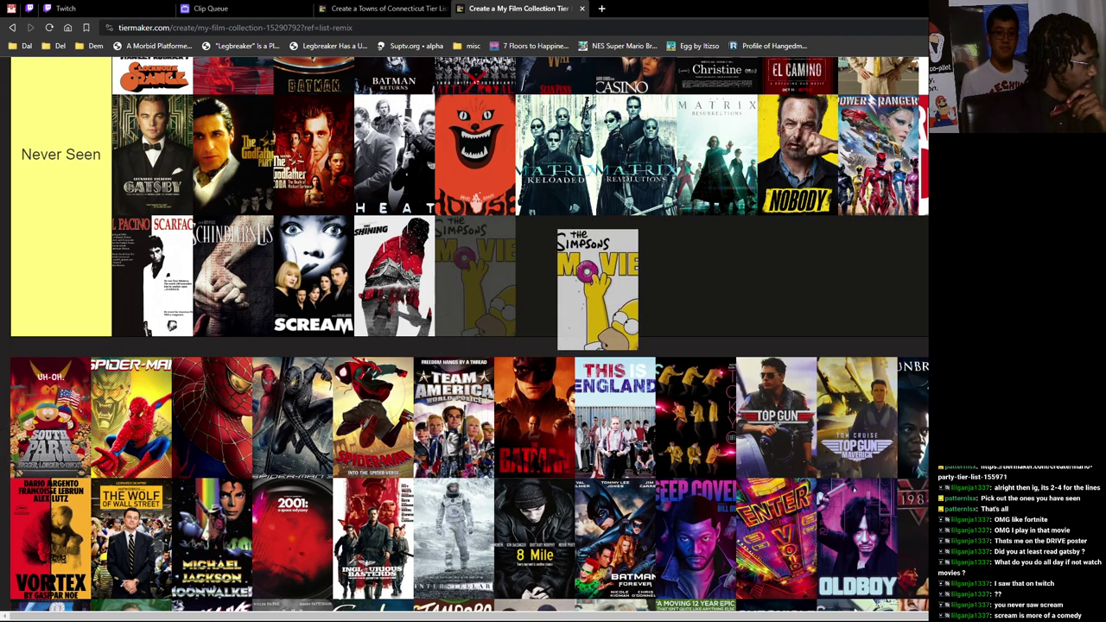
Step: Add The Simpsons Movie and South Park to Never Seen, and a Spider-Man poster to Great
left_click_drag(50, 418, 475, 277)
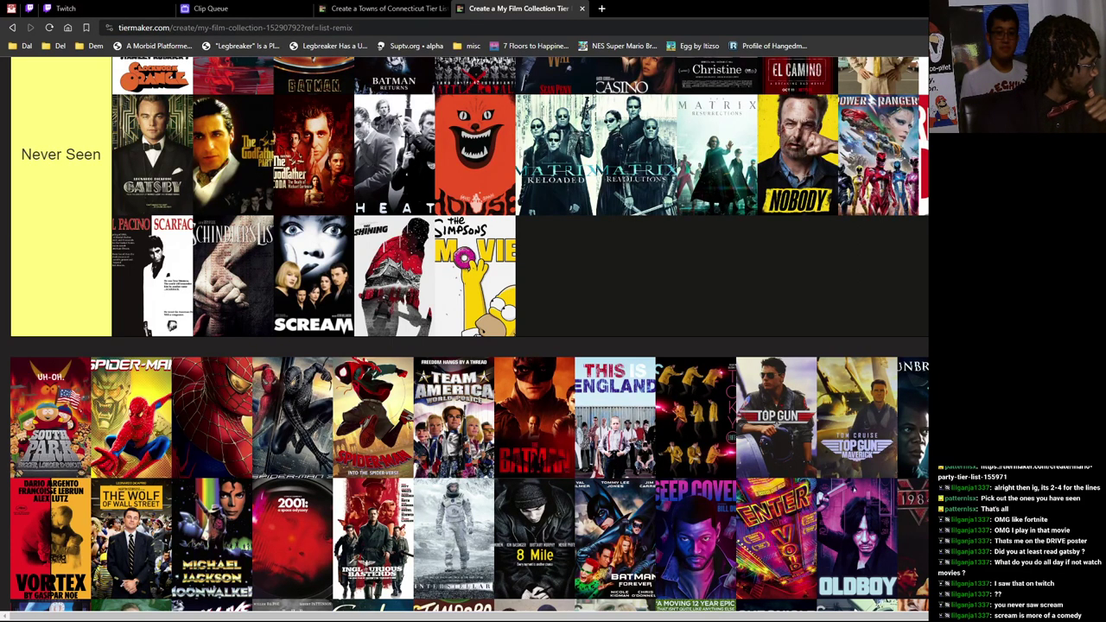
left_click_drag(50, 418, 556, 276)
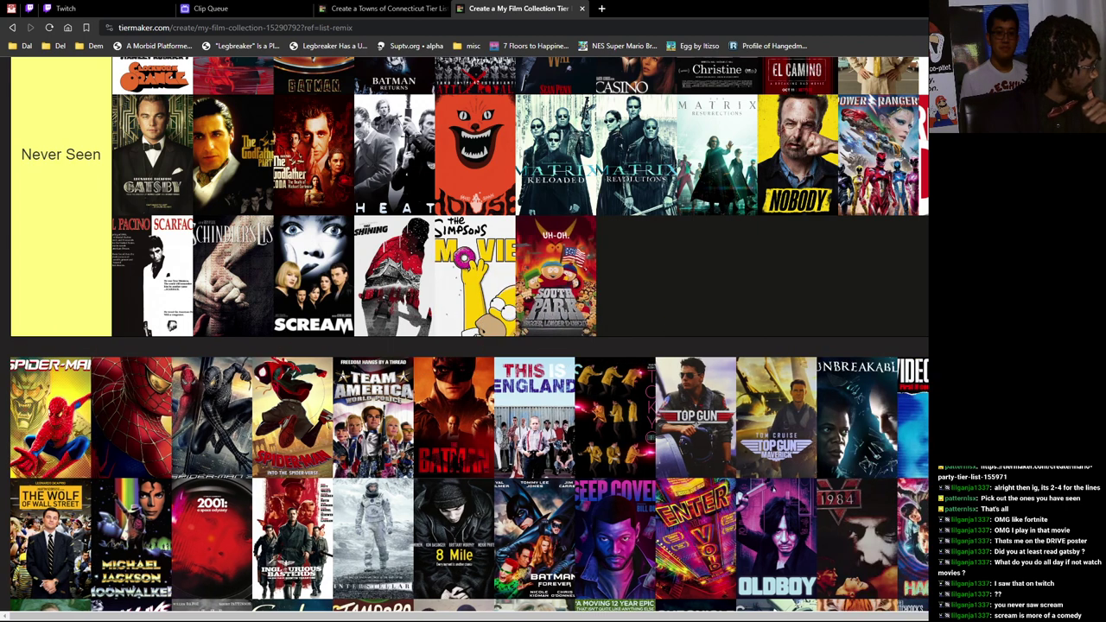
mouse_move(50, 418)
left_mouse_down()
mouse_move(86, 342)
mouse_move(83, 356)
left_mouse_up()
scroll(87, 346, "down", 10)
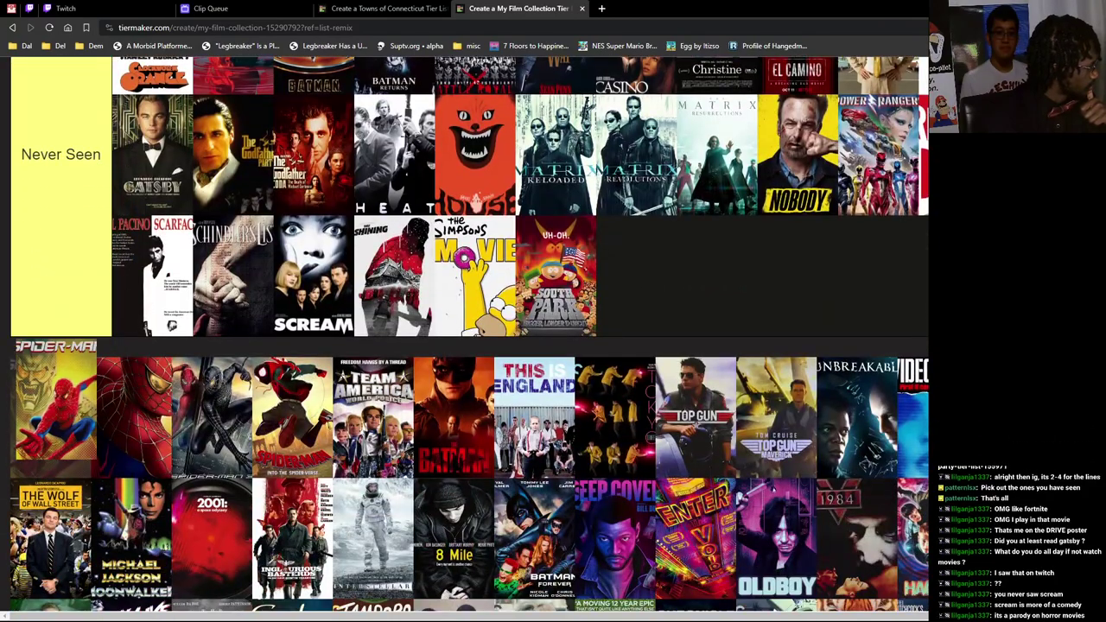
scroll(84, 354, "up", 4)
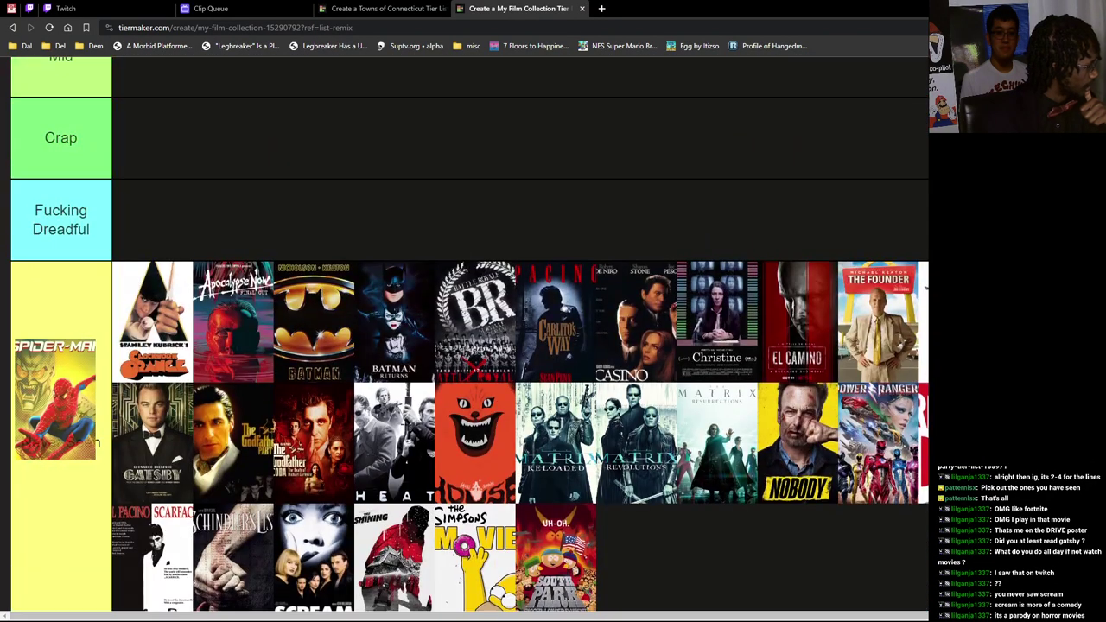
scroll(84, 355, "up", 3)
scroll(84, 354, "up", 3)
scroll(83, 354, "down", 1)
scroll(84, 354, "up", 2)
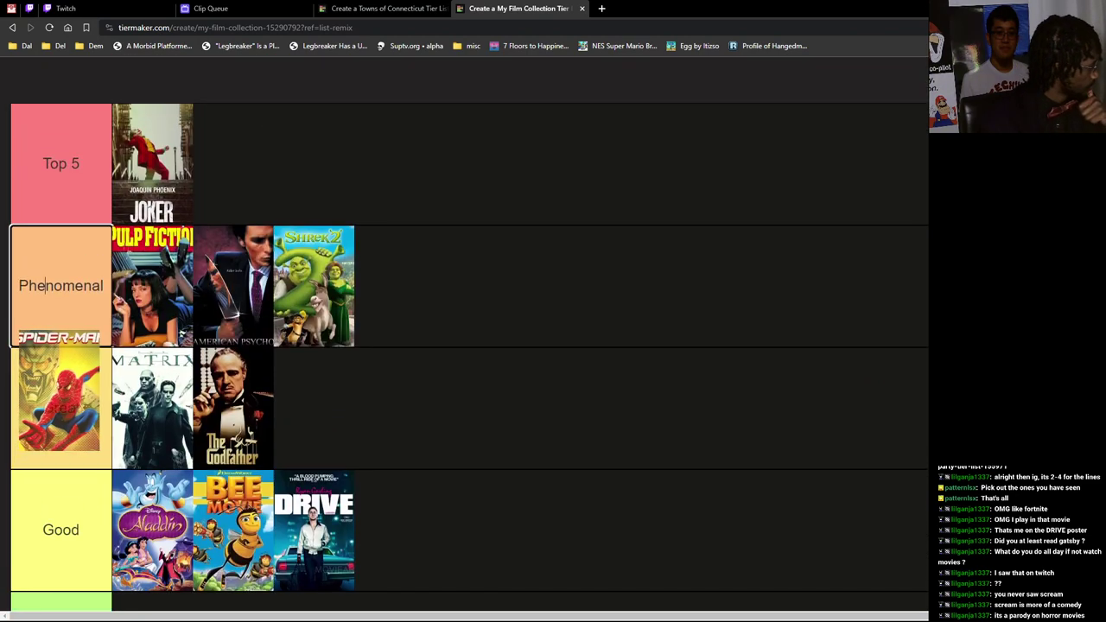
left_click_drag(84, 354, 324, 357)
left_click_drag(302, 401, 302, 402)
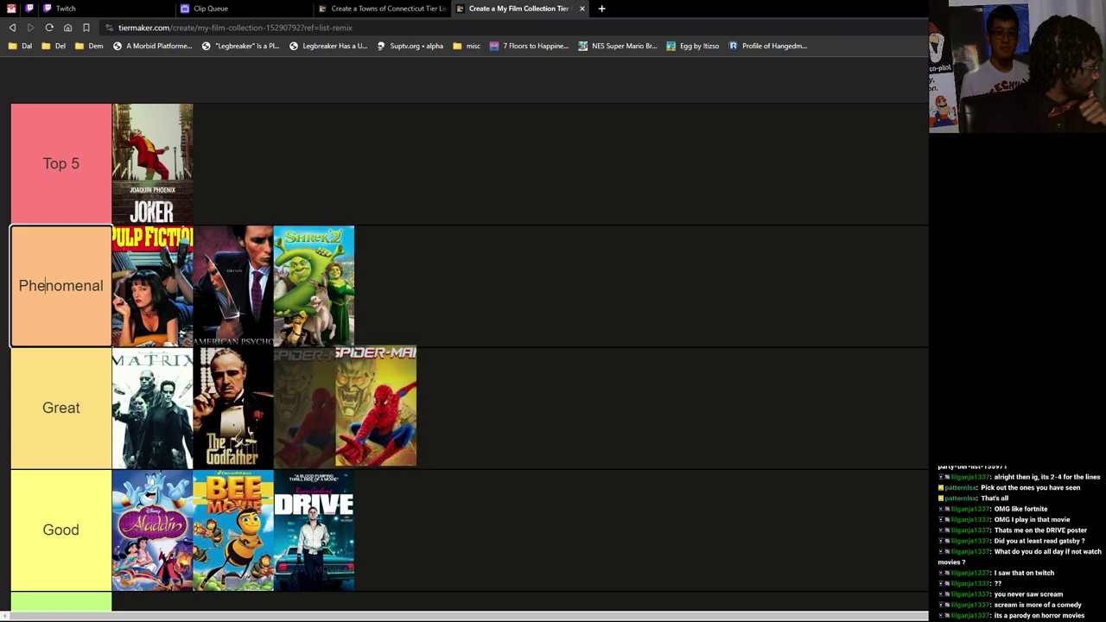
scroll(303, 402, "down", 1)
scroll(302, 402, "down", 8)
scroll(302, 402, "down", 2)
scroll(472, 335, "down", 1)
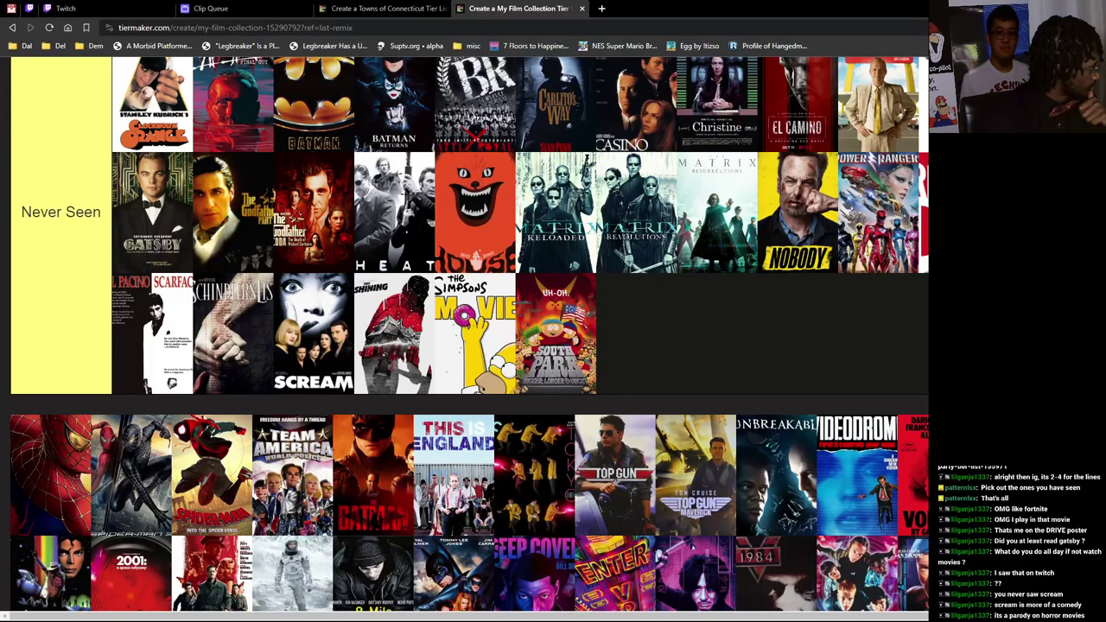
Step: Move the second Spider-Man poster to Phenomenal, Team America to Never Seen, The Batman to Good
left_click_drag(50, 475, 72, 425)
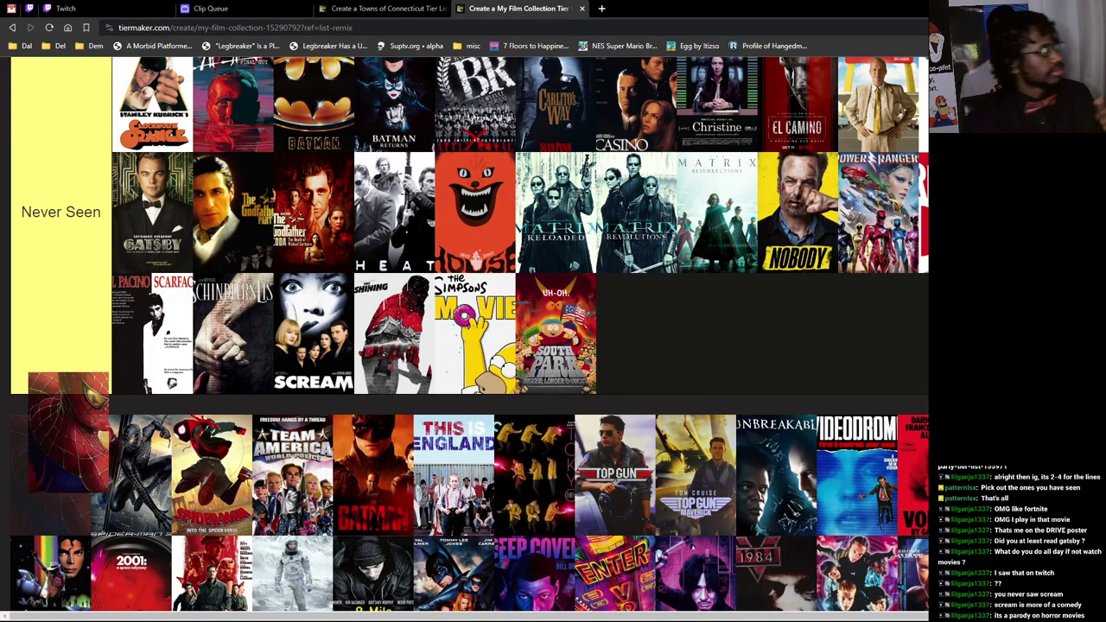
scroll(73, 425, "up", 5)
scroll(72, 426, "up", 6)
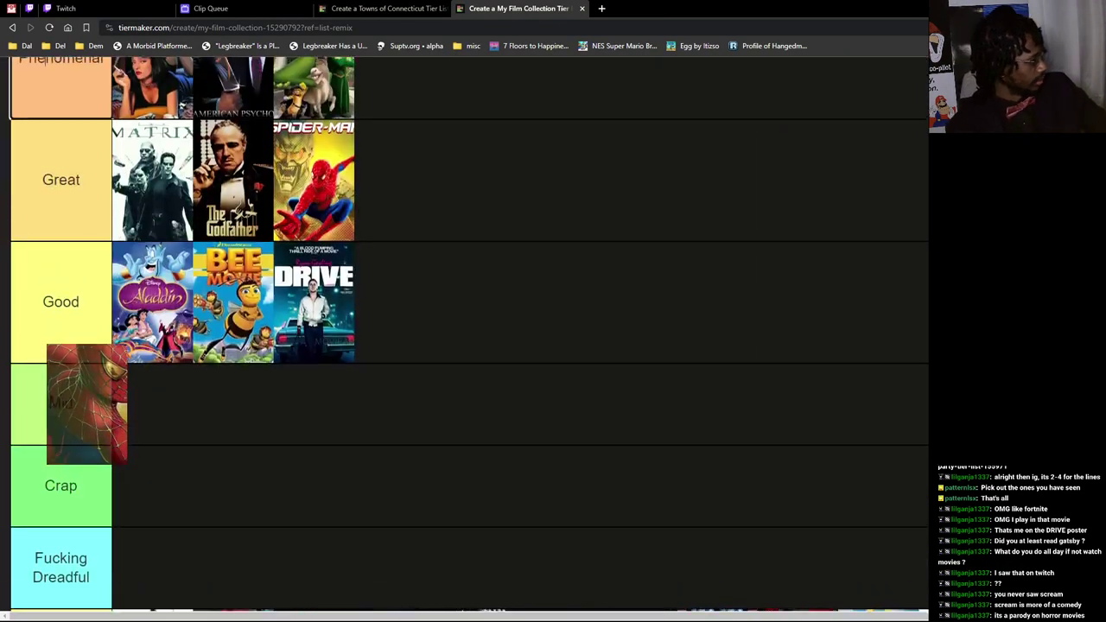
scroll(78, 415, "up", 4)
mouse_move(73, 425)
left_mouse_down()
mouse_move(88, 403)
mouse_move(397, 285)
left_mouse_up()
scroll(397, 285, "down", 3)
scroll(398, 285, "down", 7)
scroll(397, 286, "down", 7)
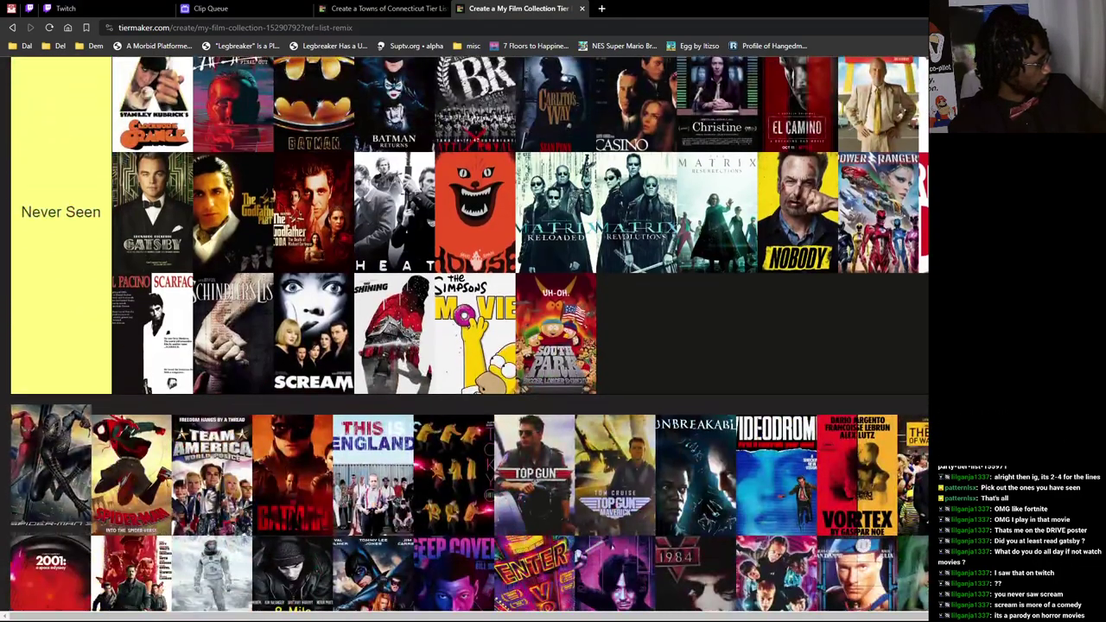
mouse_move(51, 475)
left_mouse_down()
mouse_move(71, 432)
mouse_move(510, 337)
left_mouse_up()
scroll(71, 432, "up", 1)
scroll(70, 432, "up", 6)
scroll(71, 432, "up", 5)
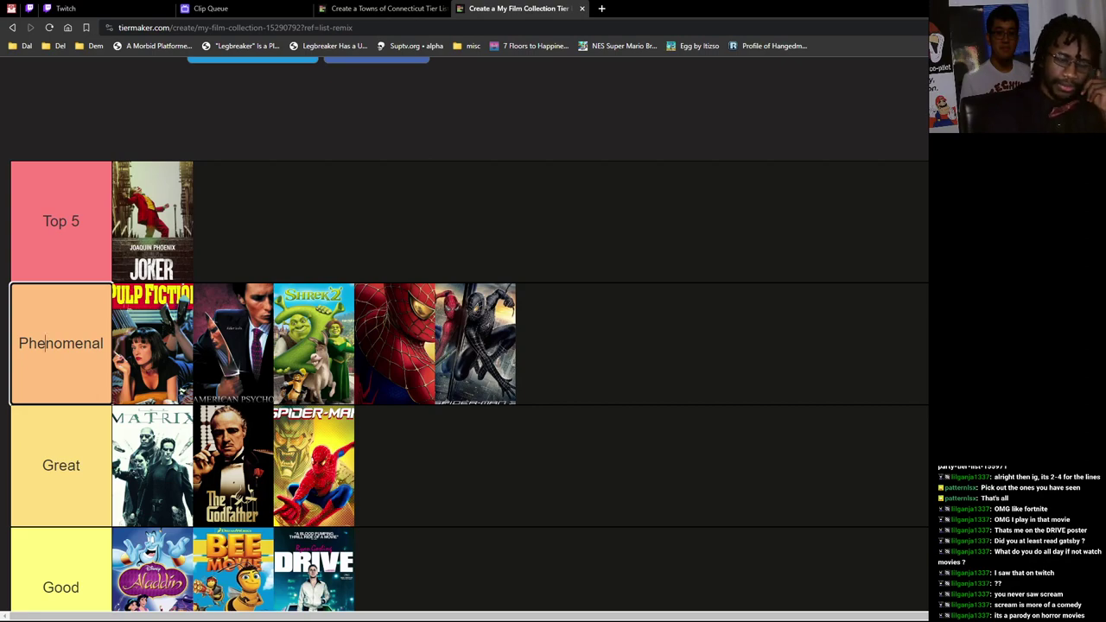
scroll(46, 343, "down", 5)
scroll(46, 344, "down", 4)
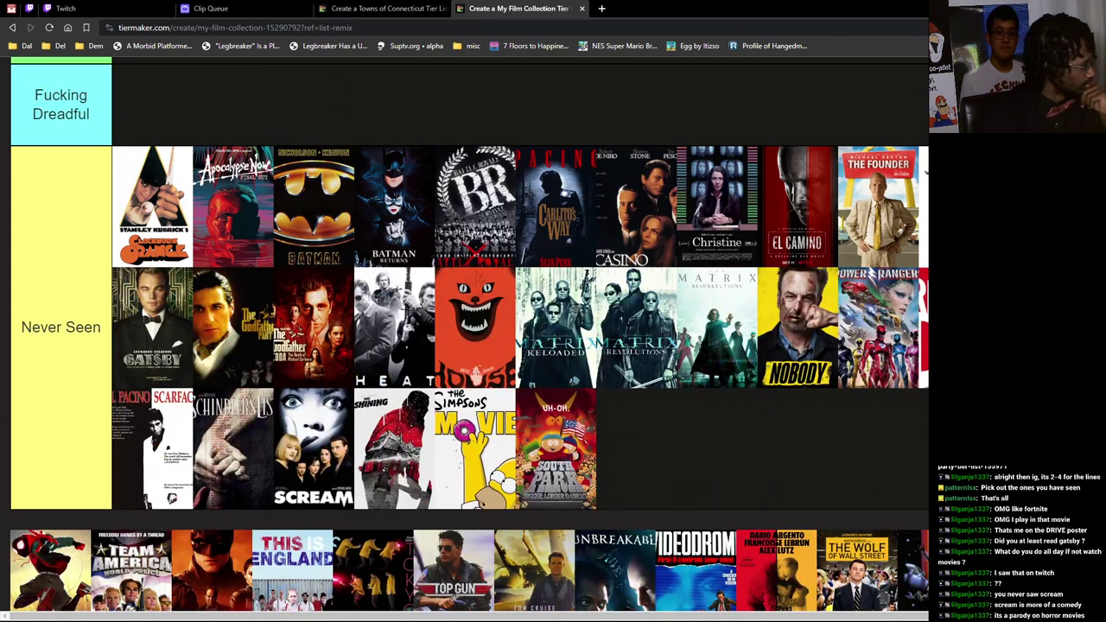
scroll(469, 334, "down", 2)
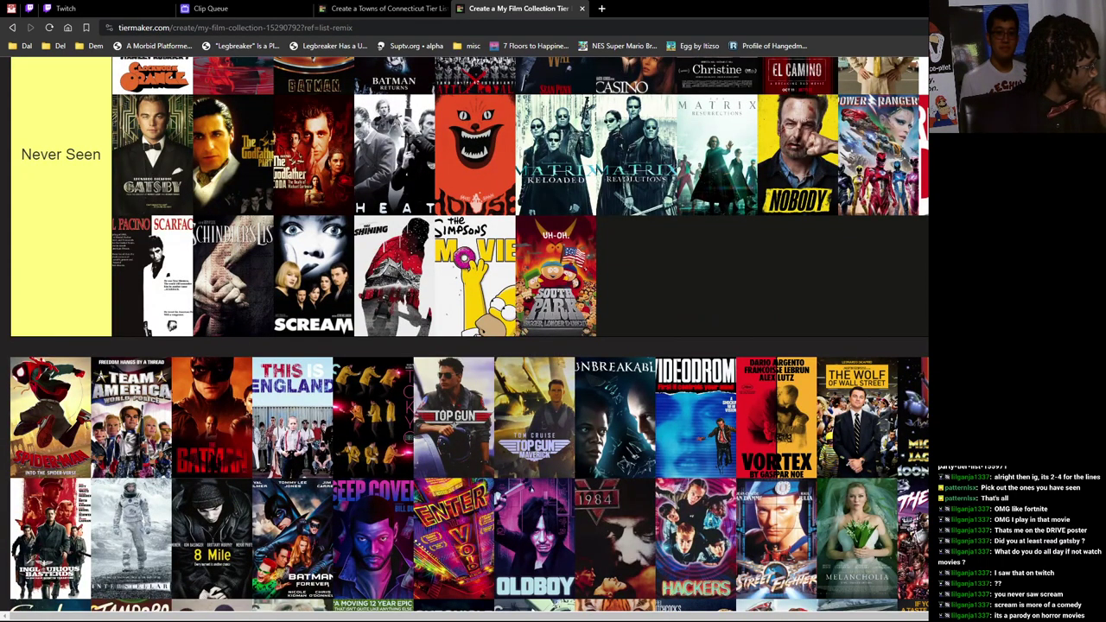
left_click_drag(50, 415, 48, 391)
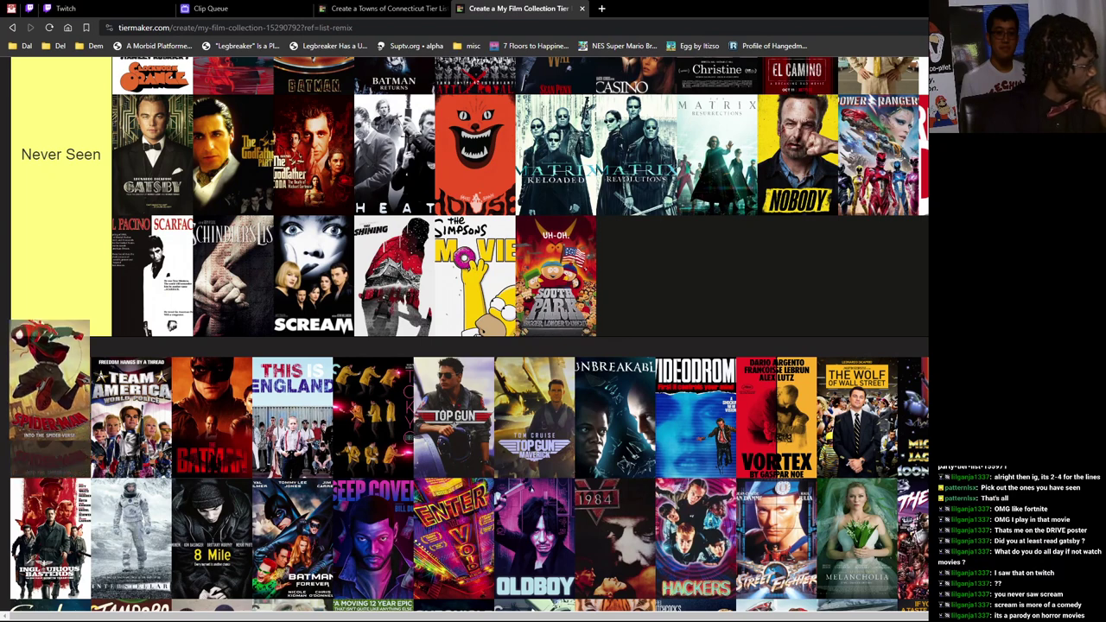
scroll(49, 391, "up", 3)
scroll(48, 381, "up", 2)
left_click_drag(49, 390, 48, 373)
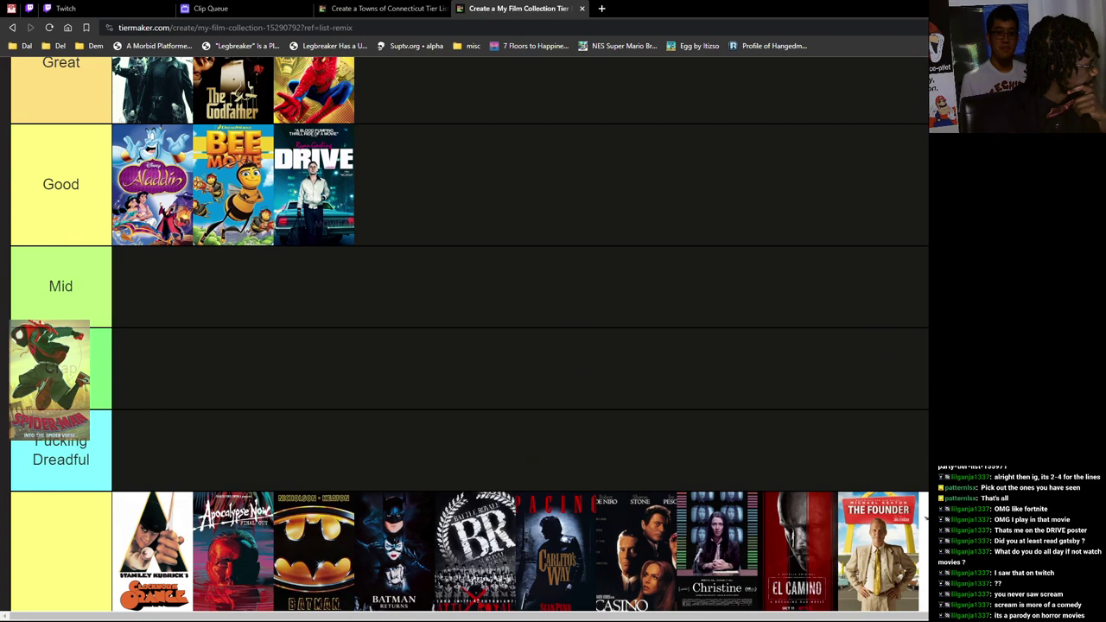
scroll(49, 380, "up", 3)
mouse_move(49, 380)
left_mouse_down()
mouse_move(180, 415)
mouse_move(550, 370)
left_mouse_up()
scroll(550, 370, "down", 3)
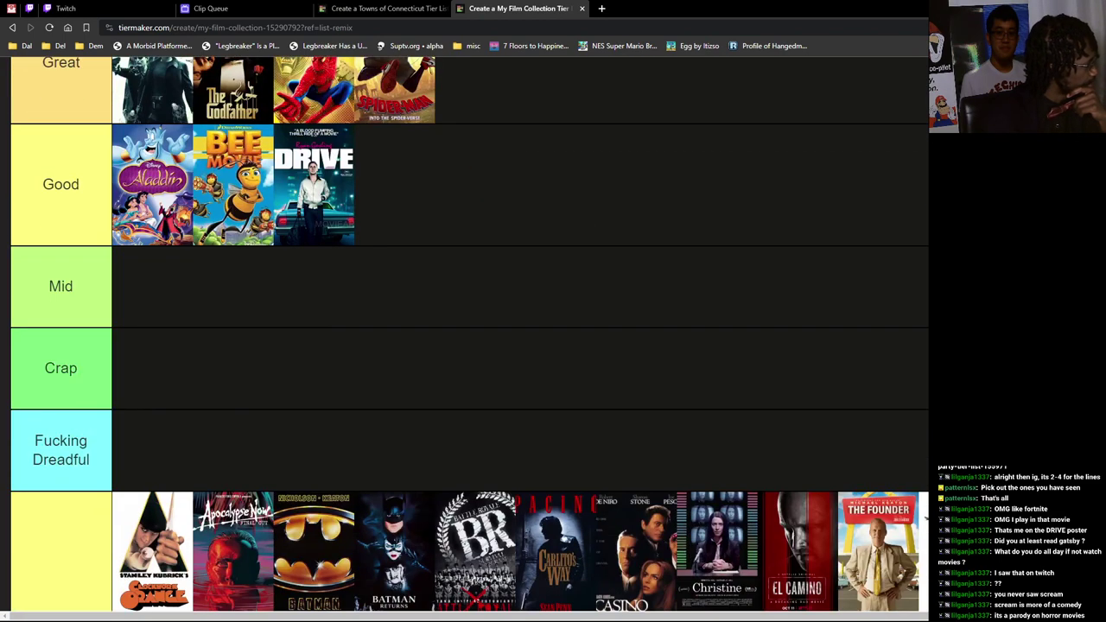
scroll(467, 337, "down", 4)
scroll(467, 337, "down", 3)
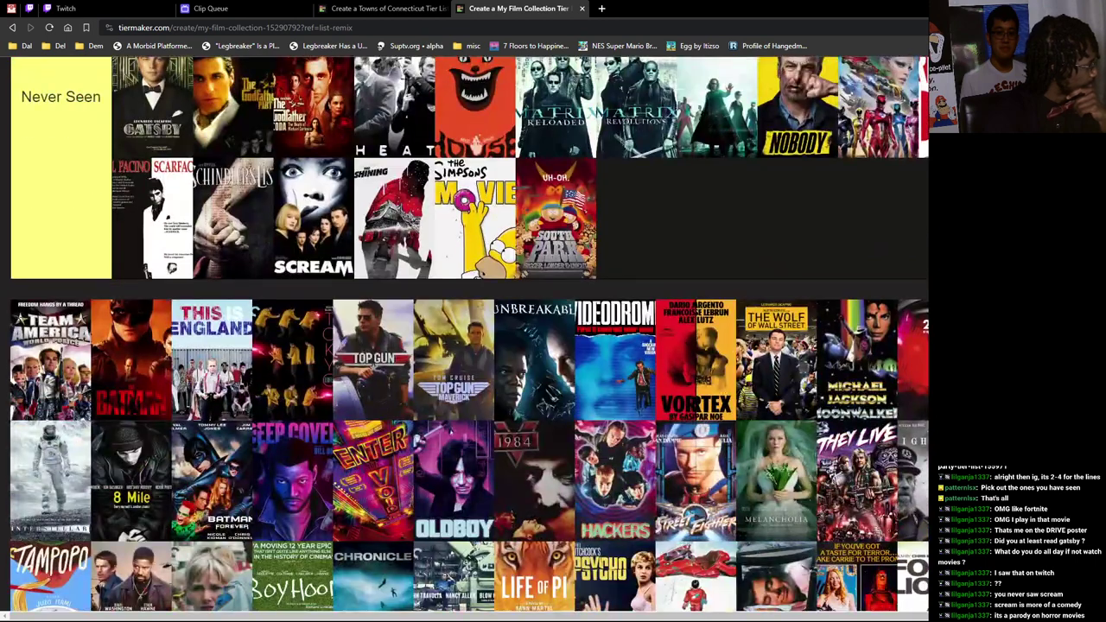
left_click_drag(49, 359, 780, 216)
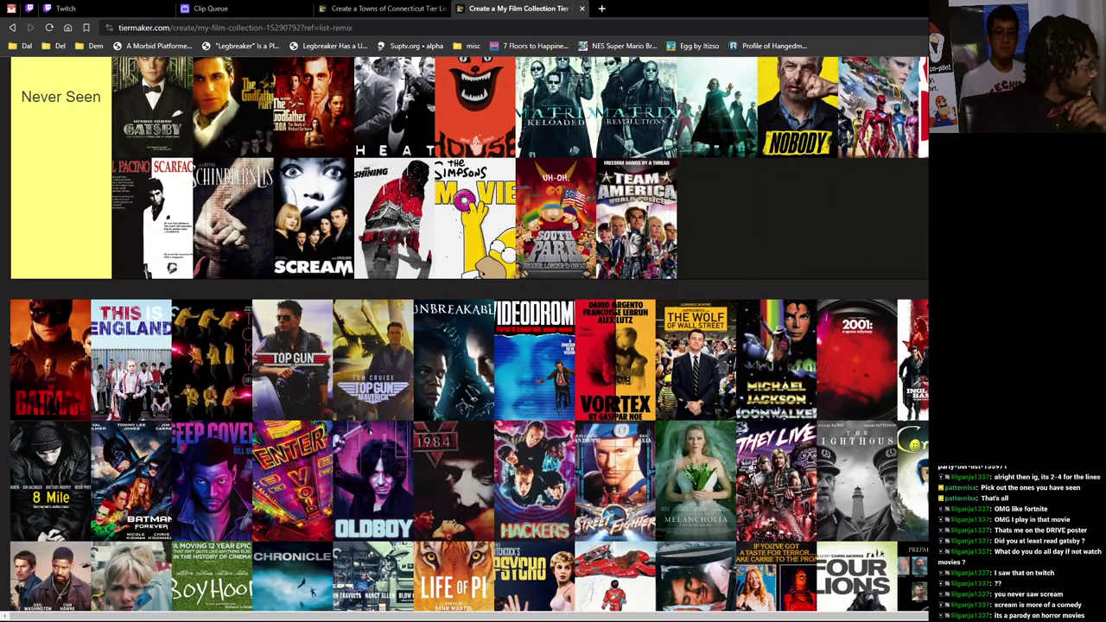
left_click_drag(49, 358, 41, 292)
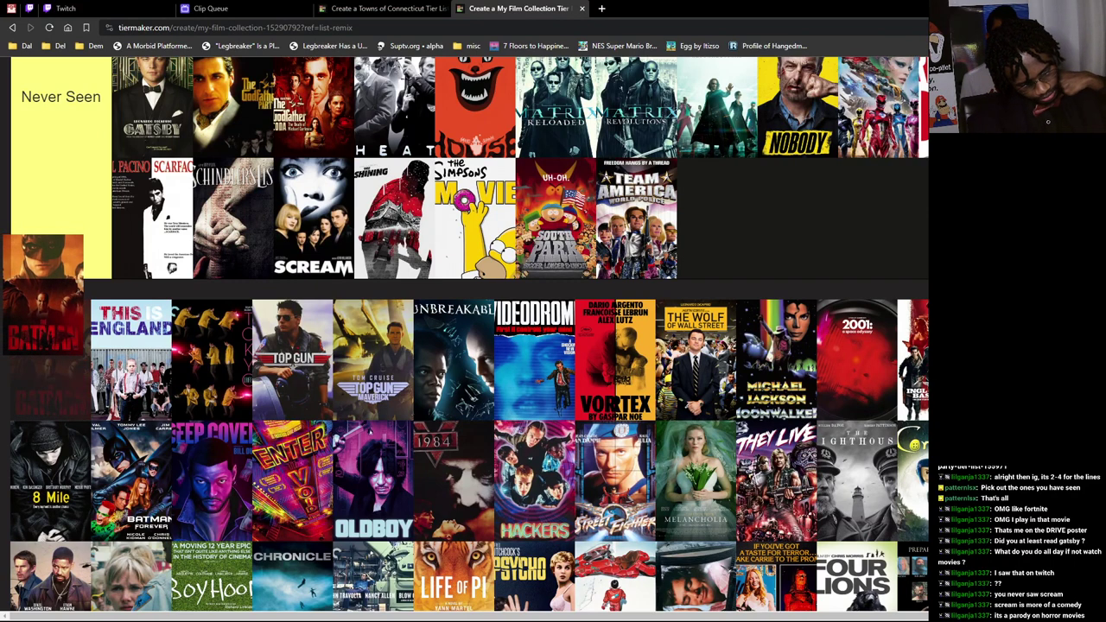
scroll(40, 293, "up", 2)
scroll(40, 293, "up", 1)
scroll(40, 292, "up", 3)
scroll(41, 292, "up", 2)
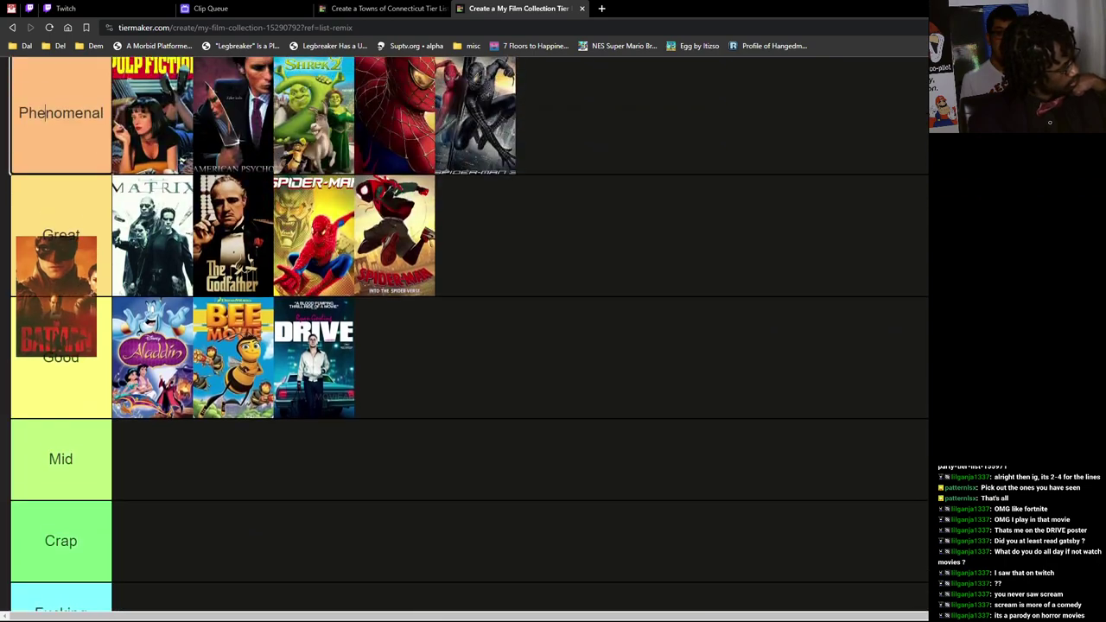
left_click_drag(40, 293, 41, 292)
scroll(182, 160, "down", 3)
scroll(182, 160, "down", 2)
scroll(182, 160, "down", 4)
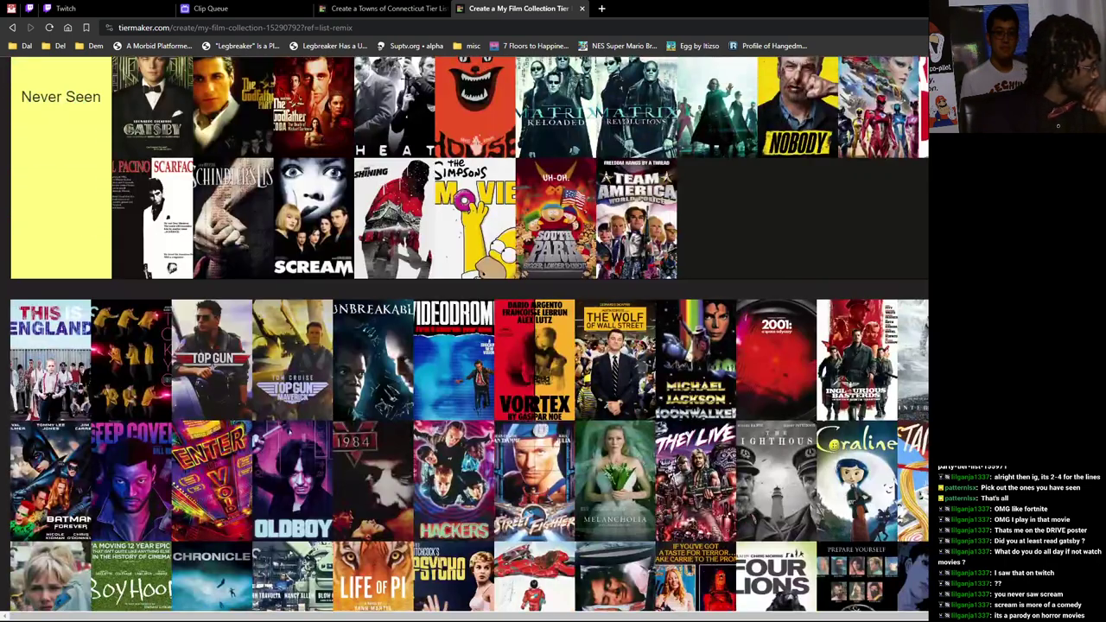
Step: Add This Is England, the dancers film, Top Gun, Maverick, Unbreakable, Videodrome and Vortex to Never Seen
left_click_drag(50, 358, 891, 199)
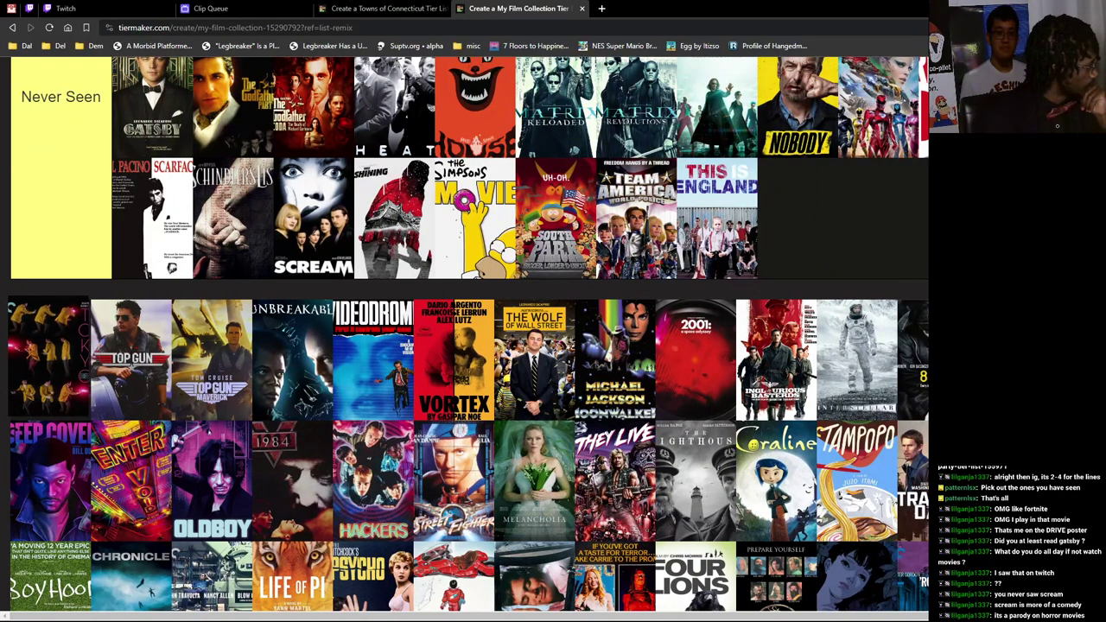
left_click_drag(50, 359, 797, 221)
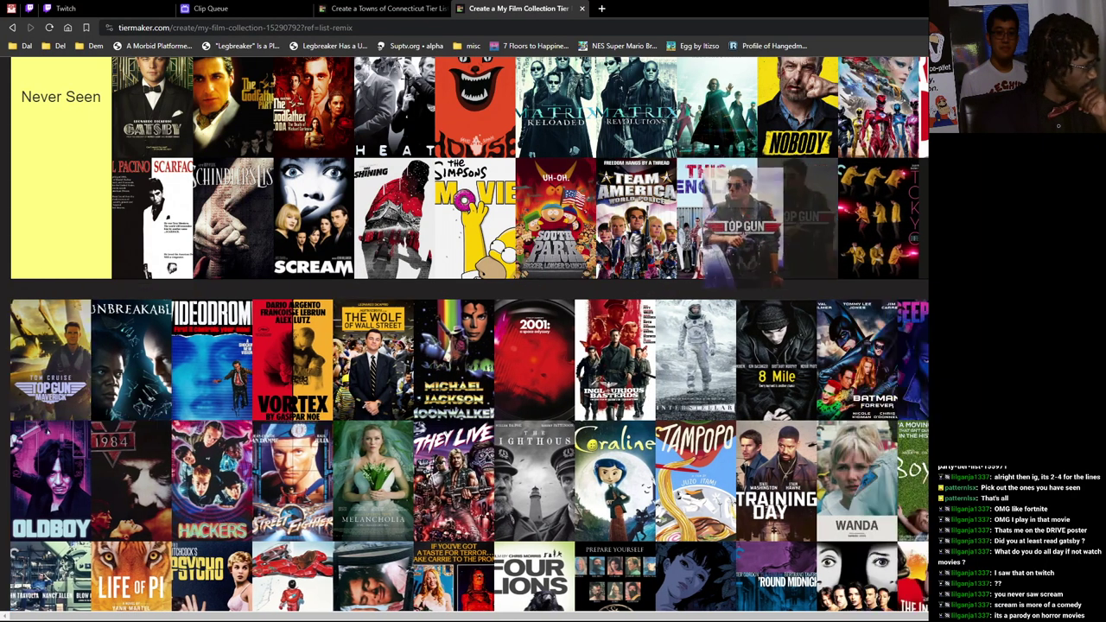
left_click_drag(50, 359, 878, 221)
left_click_drag(50, 359, 923, 221)
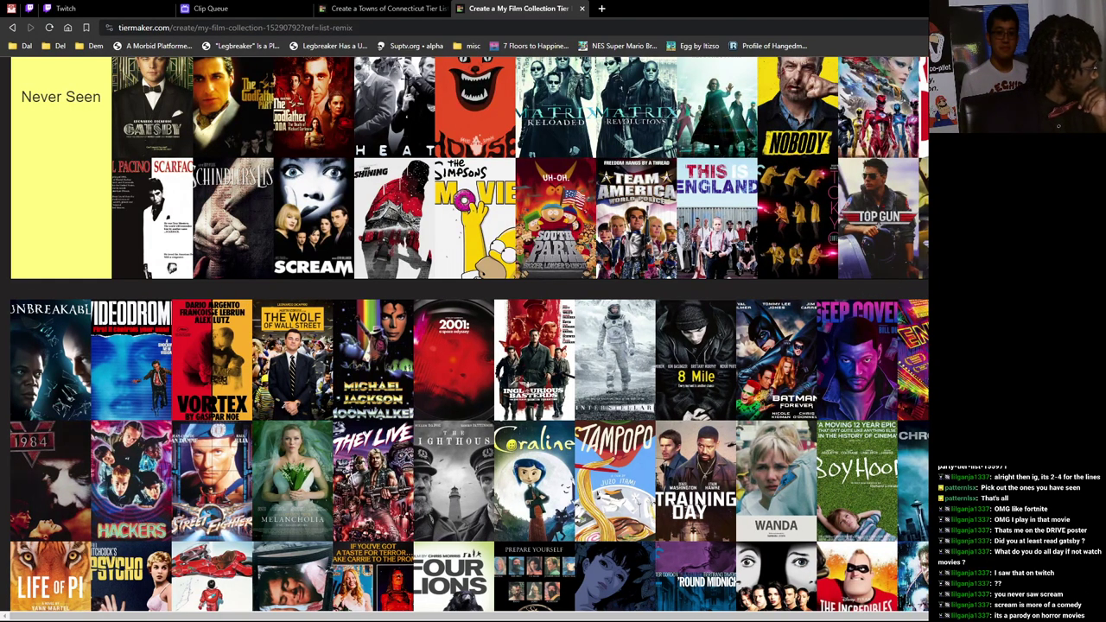
mouse_move(50, 359)
left_mouse_down()
mouse_move(498, 244)
mouse_move(528, 281)
left_mouse_up()
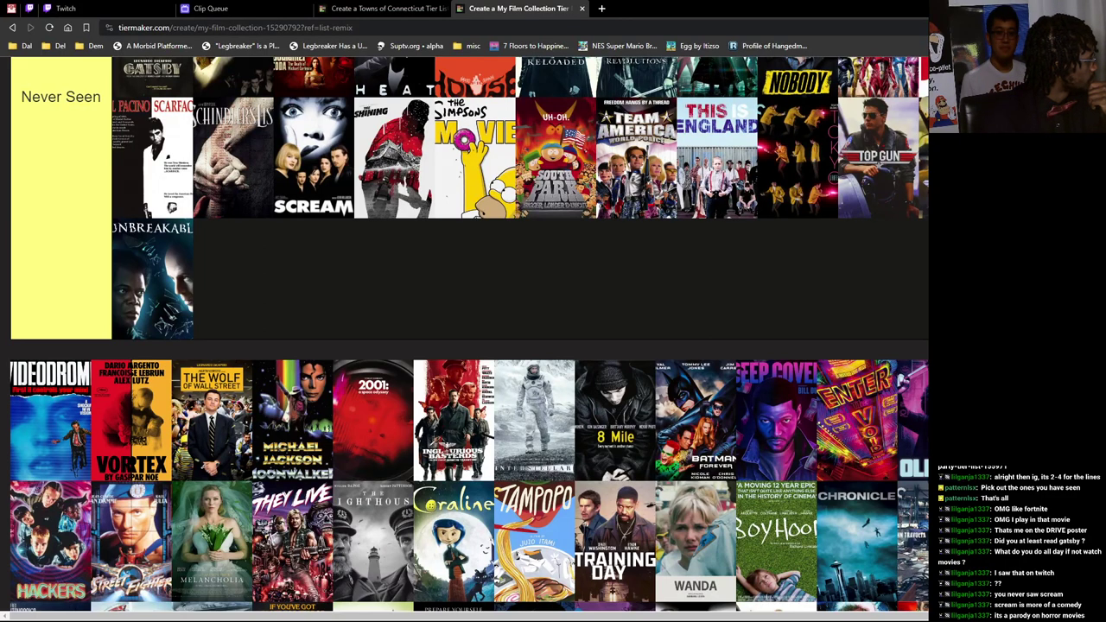
left_click_drag(50, 419, 233, 278)
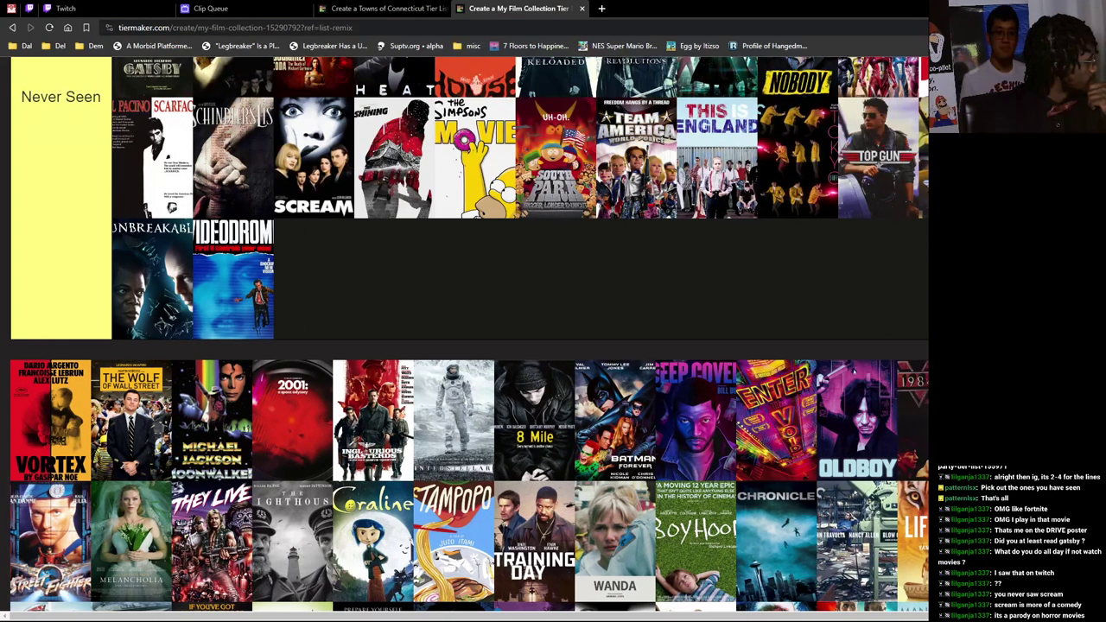
left_click_drag(50, 419, 313, 279)
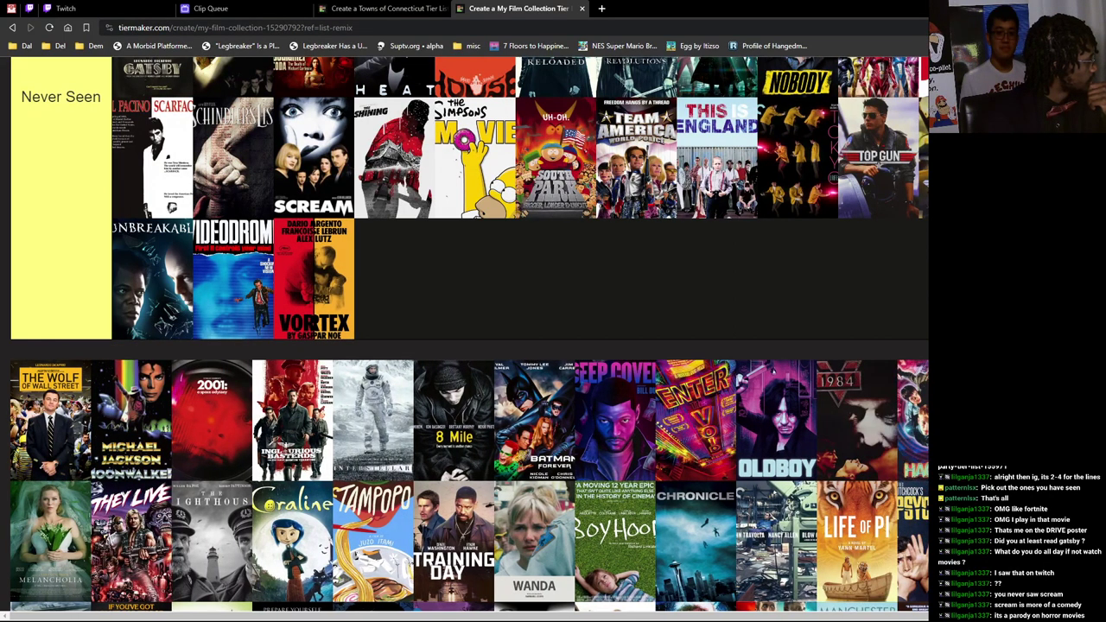
left_click_drag(50, 419, 63, 341)
scroll(62, 346, "up", 10)
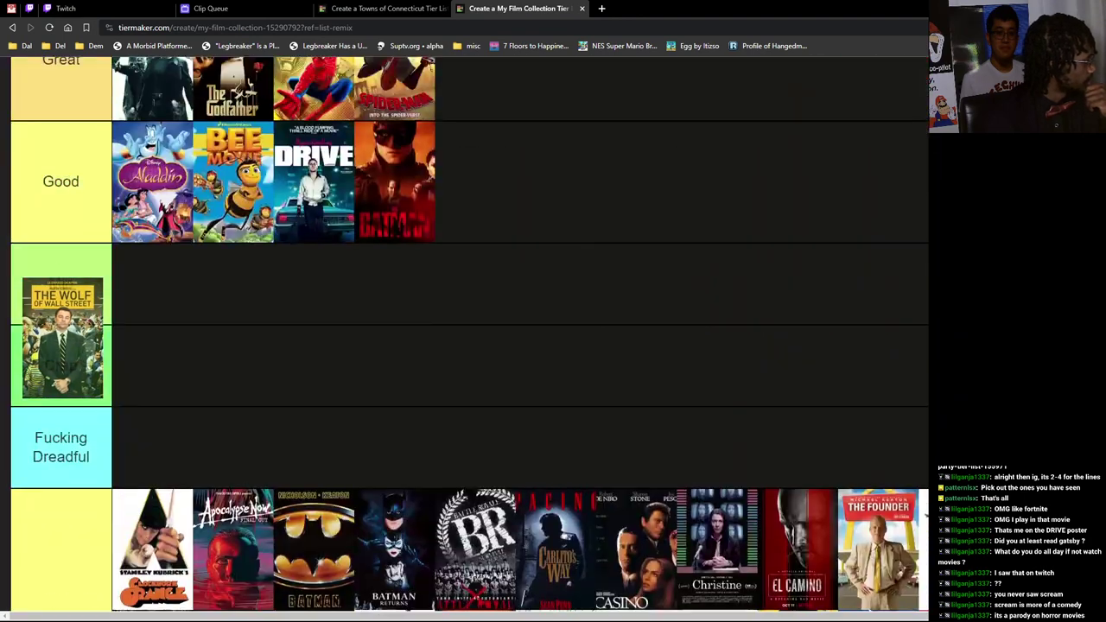
Step: Place Wolf of Wall Street in Great, Moonwalker and 2001 in Never Seen, Inglourious Basterds in Good
left_click_drag(63, 342, 545, 316)
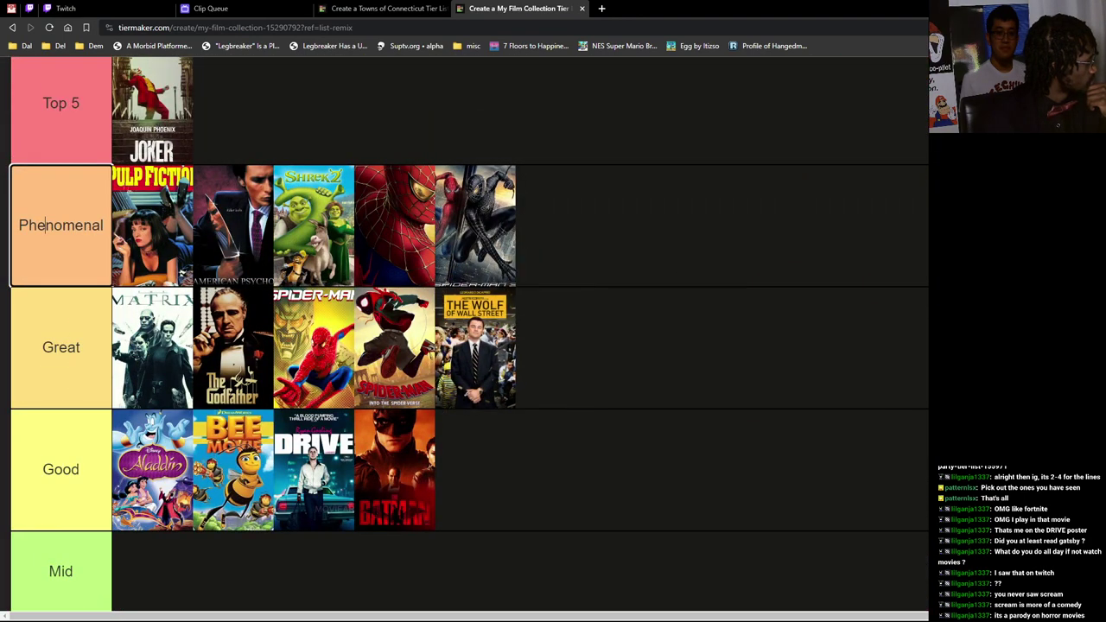
scroll(467, 346, "down", 4)
scroll(467, 346, "down", 5)
scroll(467, 346, "down", 3)
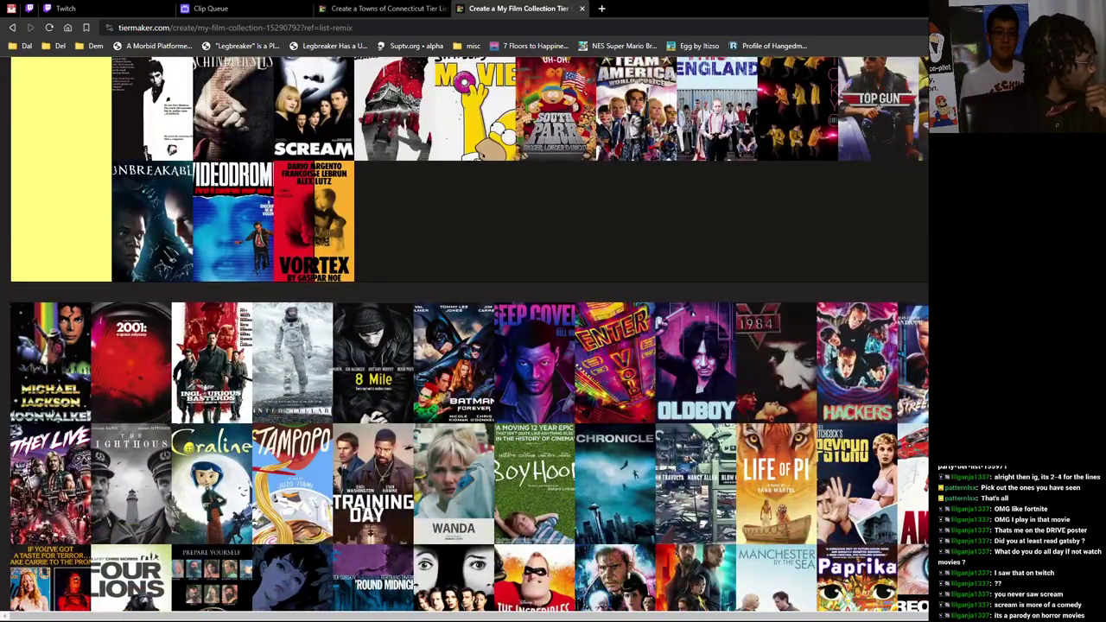
left_click_drag(51, 363, 394, 222)
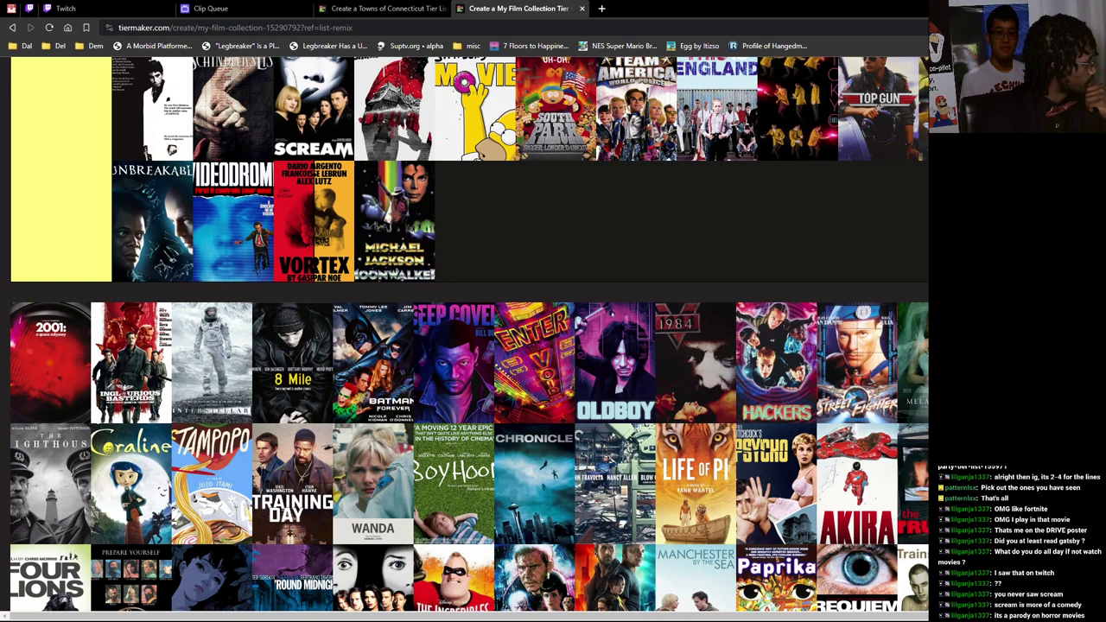
left_click_drag(50, 363, 475, 221)
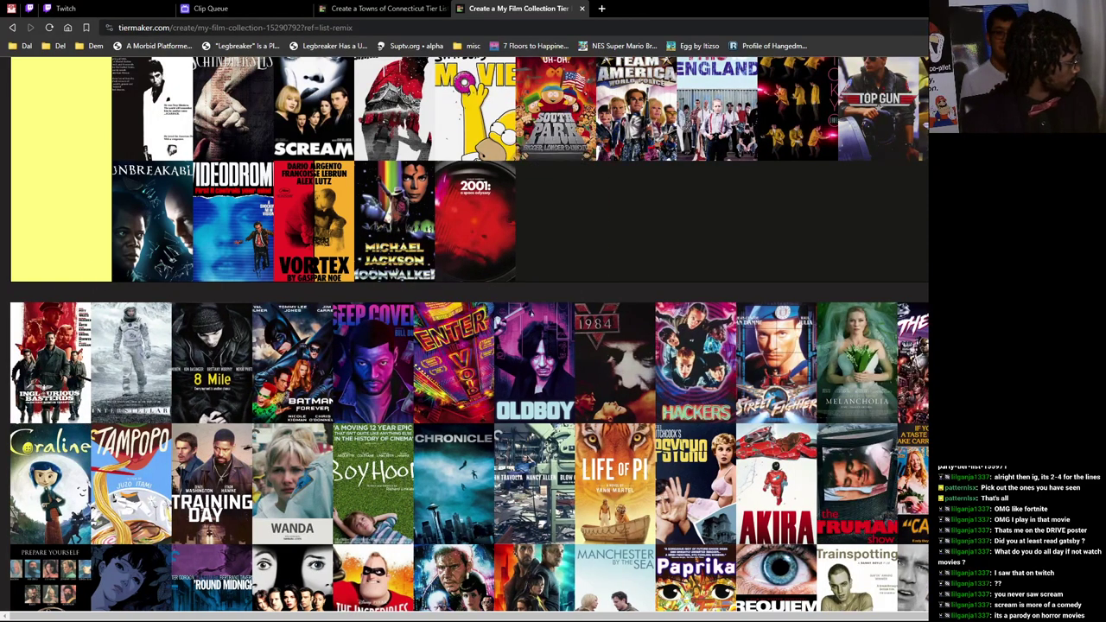
mouse_move(51, 363)
left_mouse_down()
mouse_move(69, 303)
mouse_move(115, 311)
left_mouse_up()
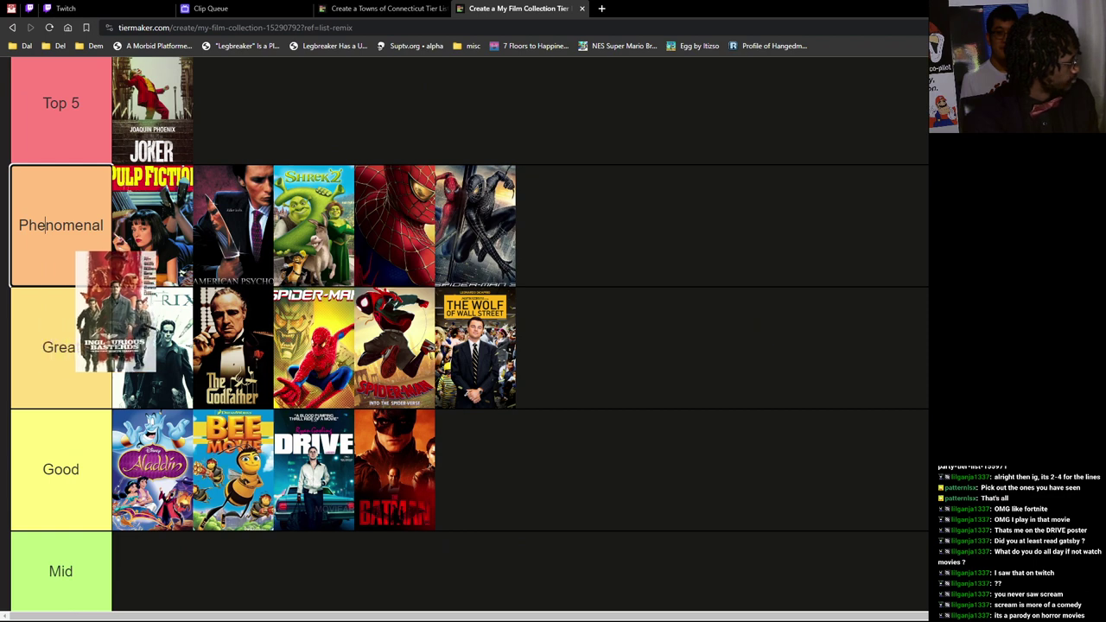
left_click_drag(115, 312, 166, 474)
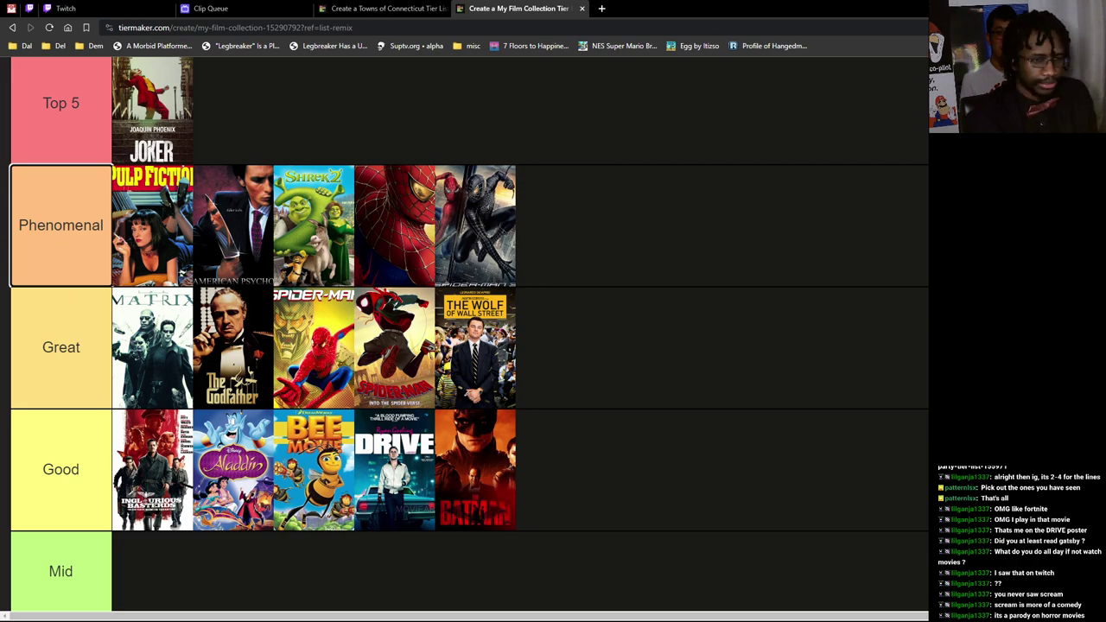
scroll(45, 225, "down", 3)
scroll(45, 225, "down", 5)
scroll(467, 337, "down", 2)
scroll(467, 337, "down", 1)
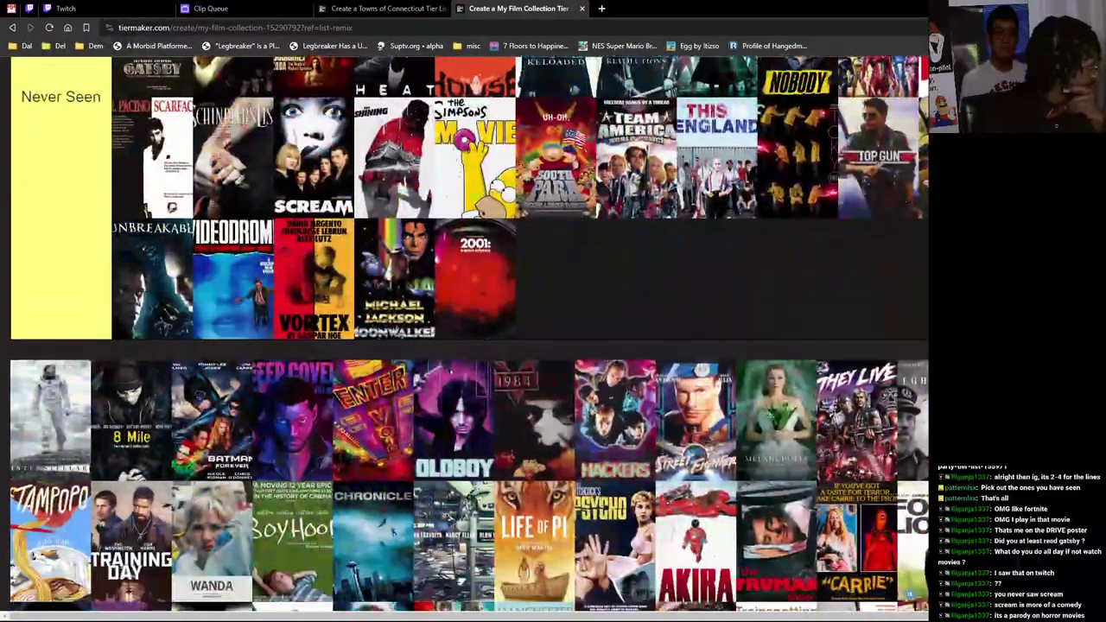
left_click_drag(50, 419, 58, 326)
scroll(54, 372, "up", 8)
scroll(58, 327, "up", 3)
scroll(58, 327, "up", 2)
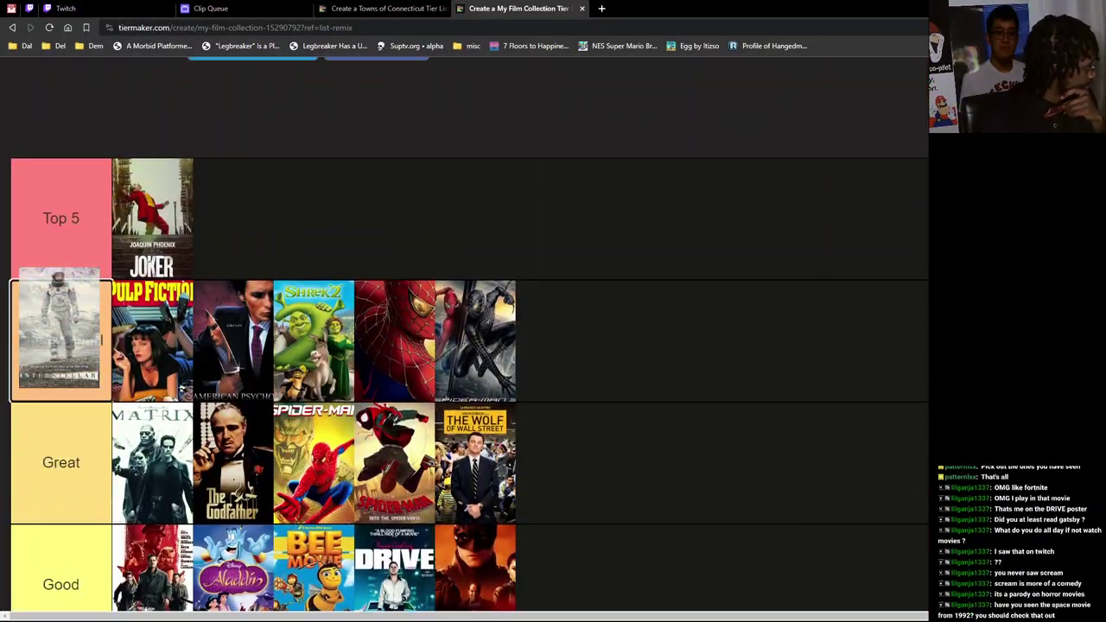
left_click_drag(58, 326, 756, 316)
scroll(756, 316, "down", 6)
scroll(756, 315, "down", 5)
scroll(466, 337, "down", 1)
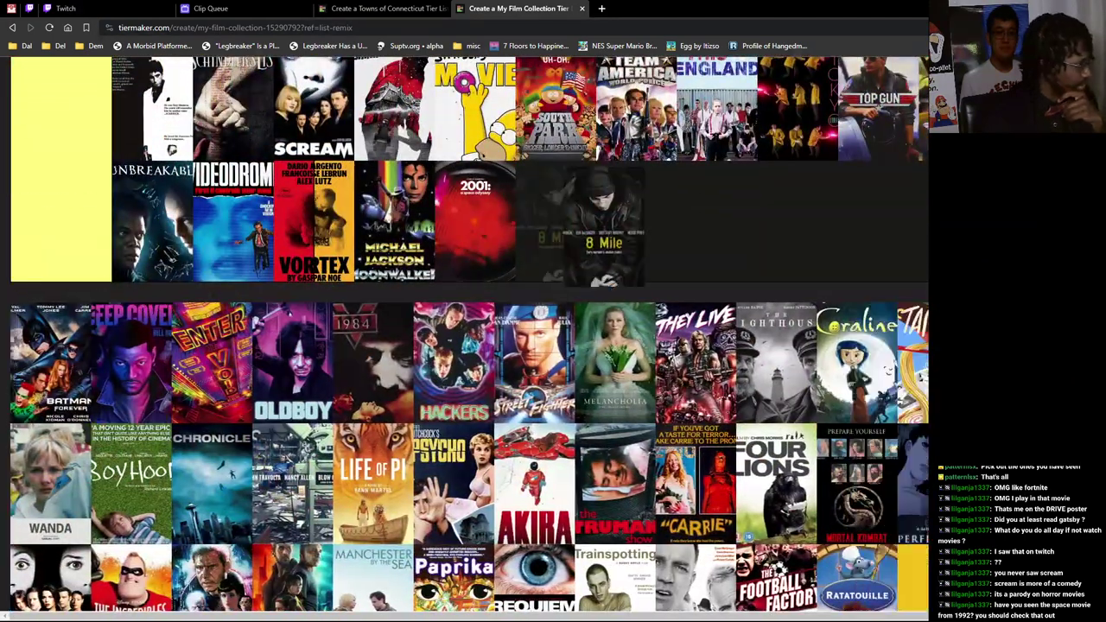
Step: Add 8 Mile to Never Seen after 2001 and pick up Batman Forever for Good
left_click_drag(50, 363, 556, 222)
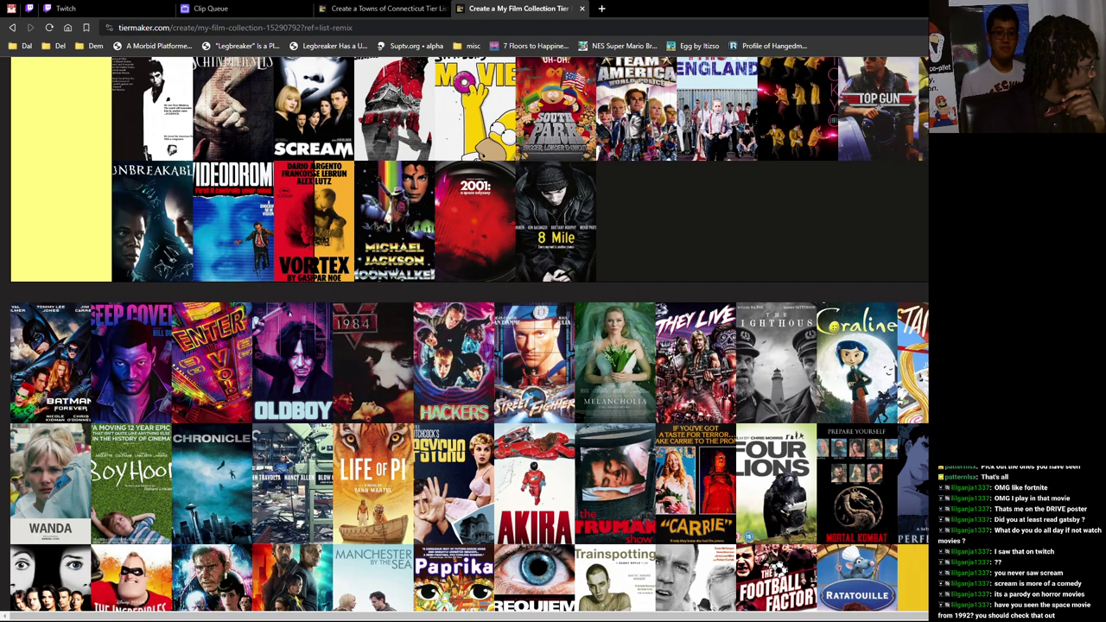
left_click_drag(50, 363, 61, 335)
scroll(60, 334, "up", 5)
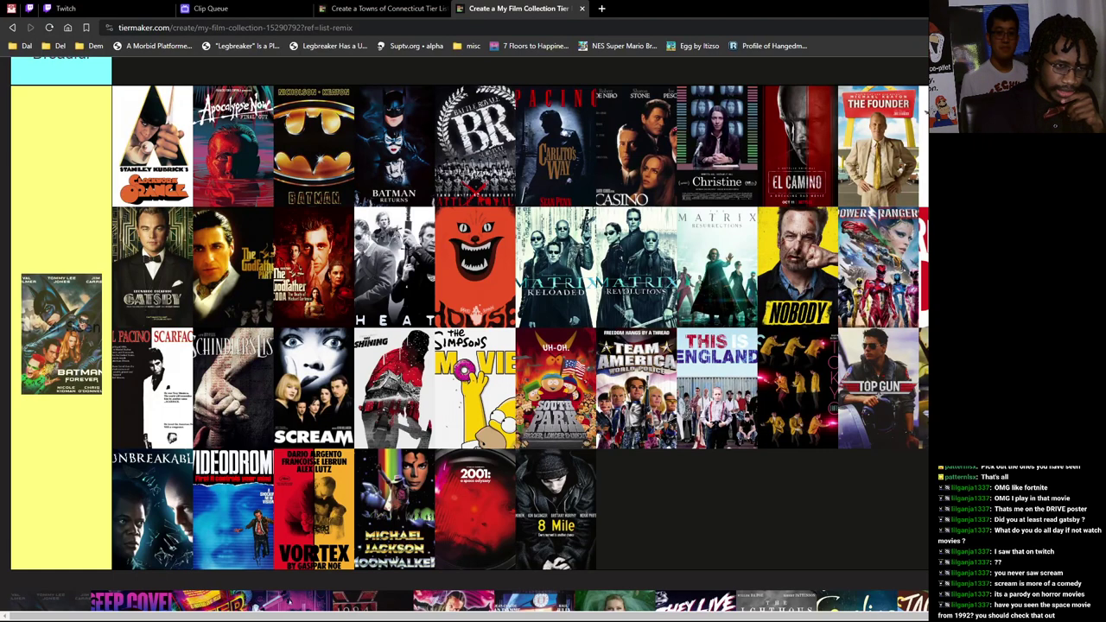
left_click_drag(62, 333, 66, 337)
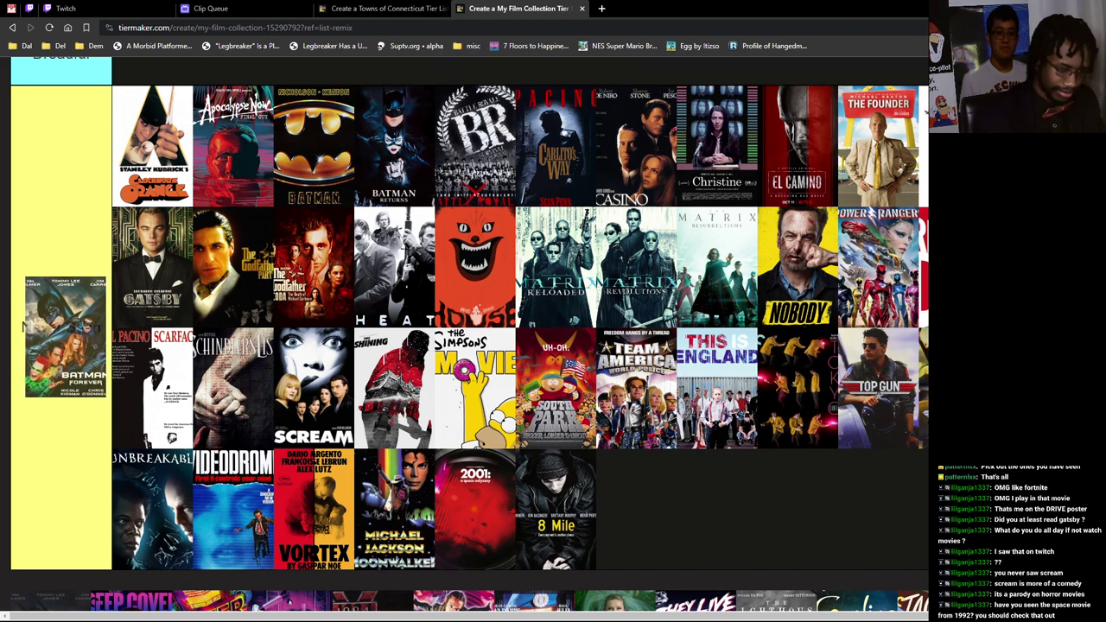
mouse_move(65, 337)
left_mouse_down()
mouse_move(248, 251)
mouse_move(255, 268)
left_mouse_up()
scroll(95, 343, "up", 3)
scroll(248, 252, "up", 2)
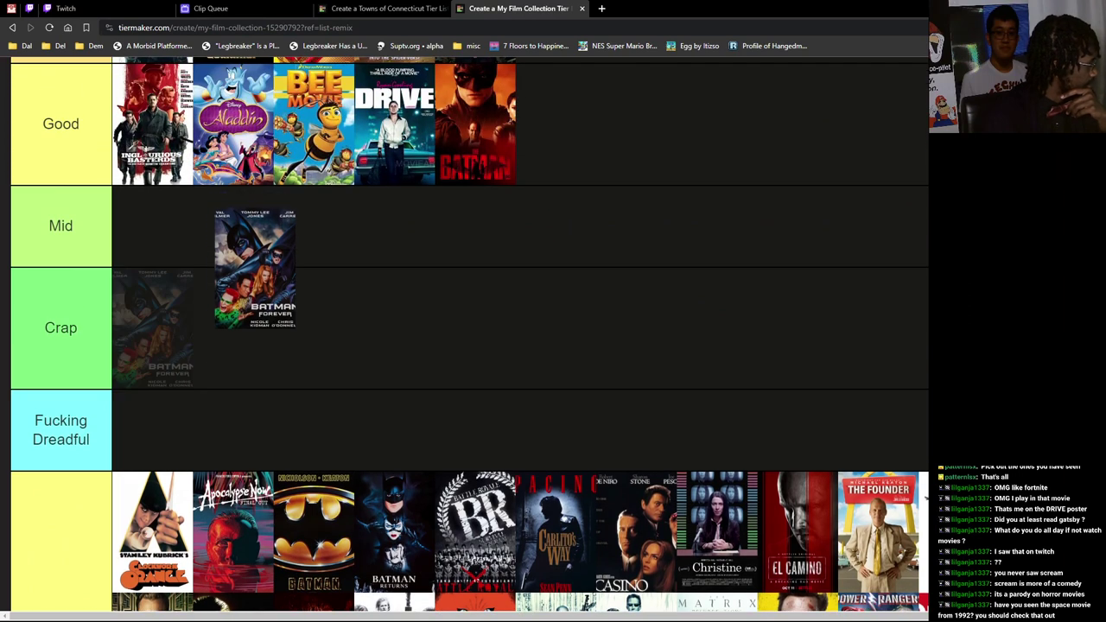
scroll(255, 268, "up", 3)
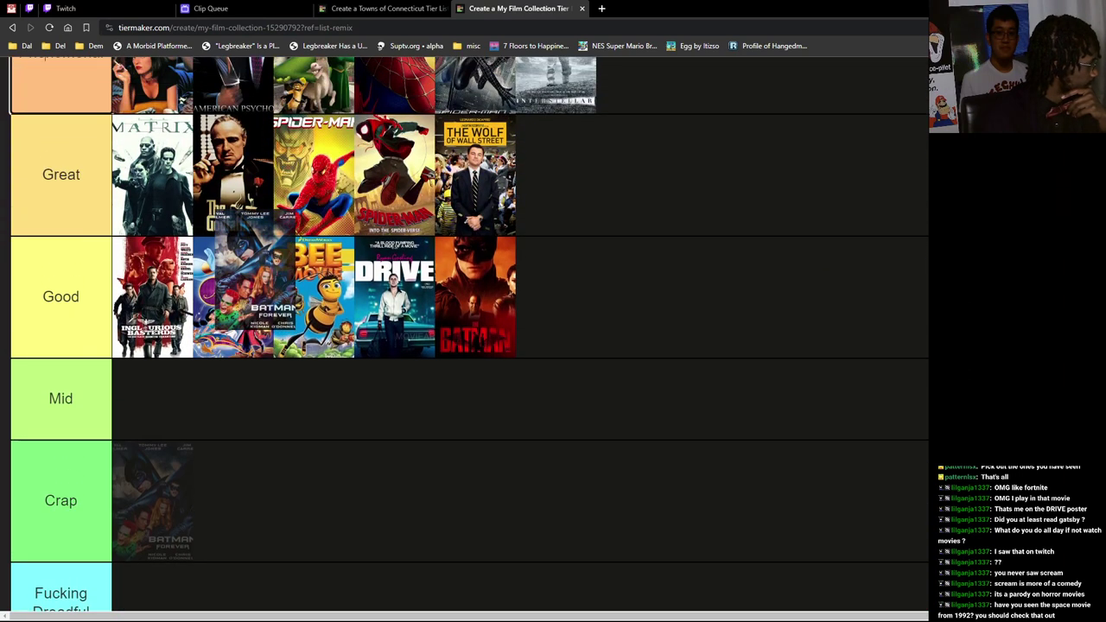
mouse_move(255, 268)
left_mouse_down()
mouse_move(255, 297)
mouse_move(610, 298)
left_mouse_up()
scroll(610, 298, "down", 10)
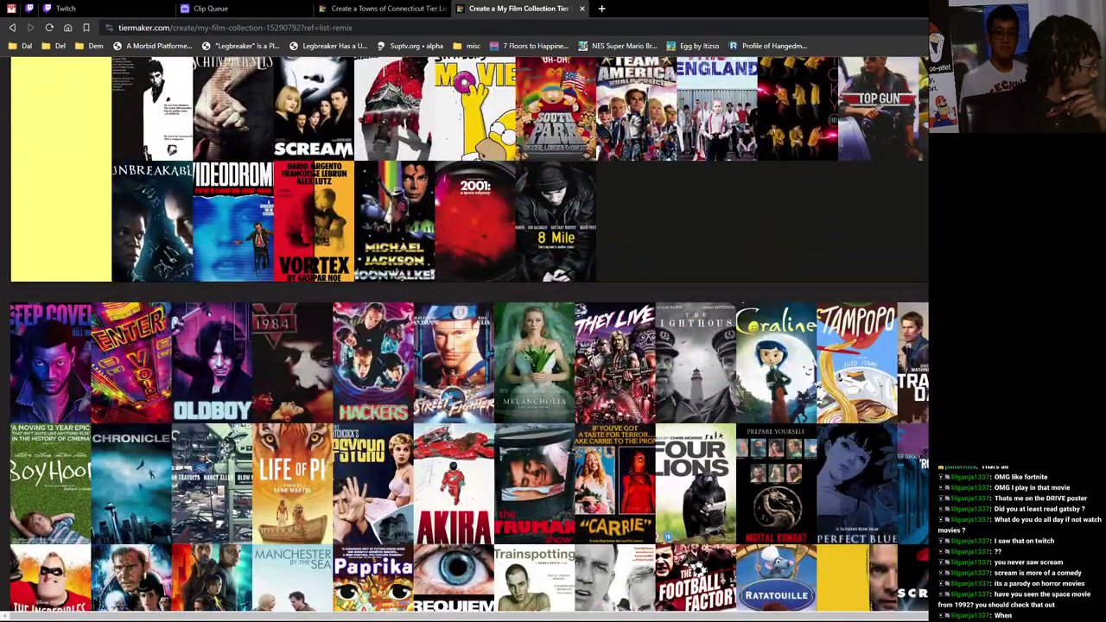
Step: Drop Deep Cover at the end of the Never Seen row, after 8 Mile
left_click_drag(51, 363, 636, 221)
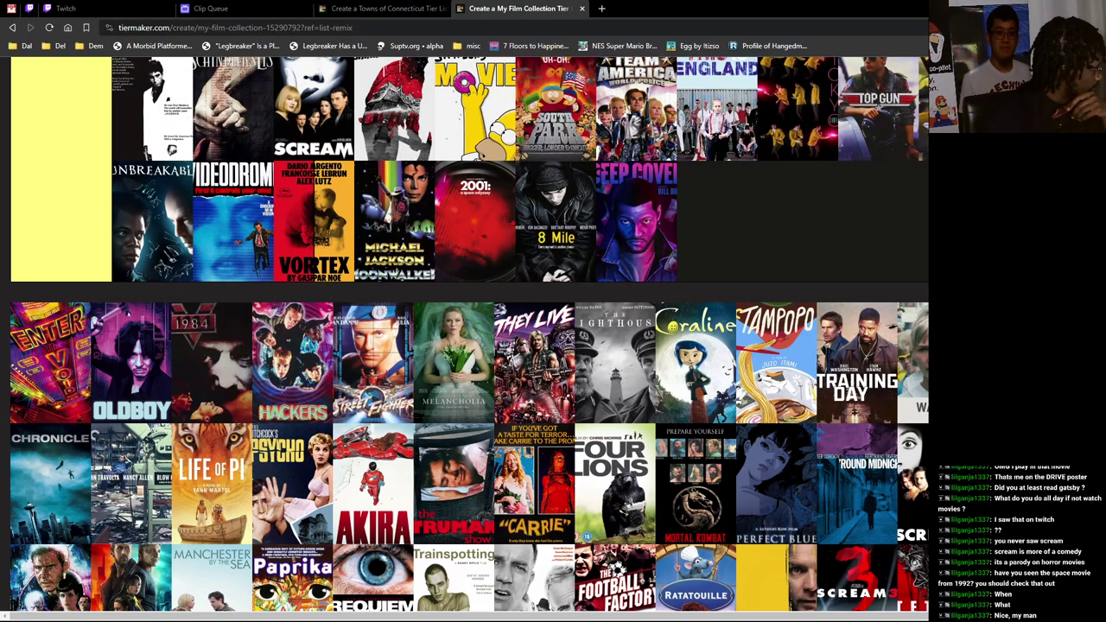
Step: Add Enter the Void, Oldboy, 1984, Hackers, Street Fighter, Melancholia, They Live and The Lighthouse to Never Seen
left_click_drag(50, 363, 717, 222)
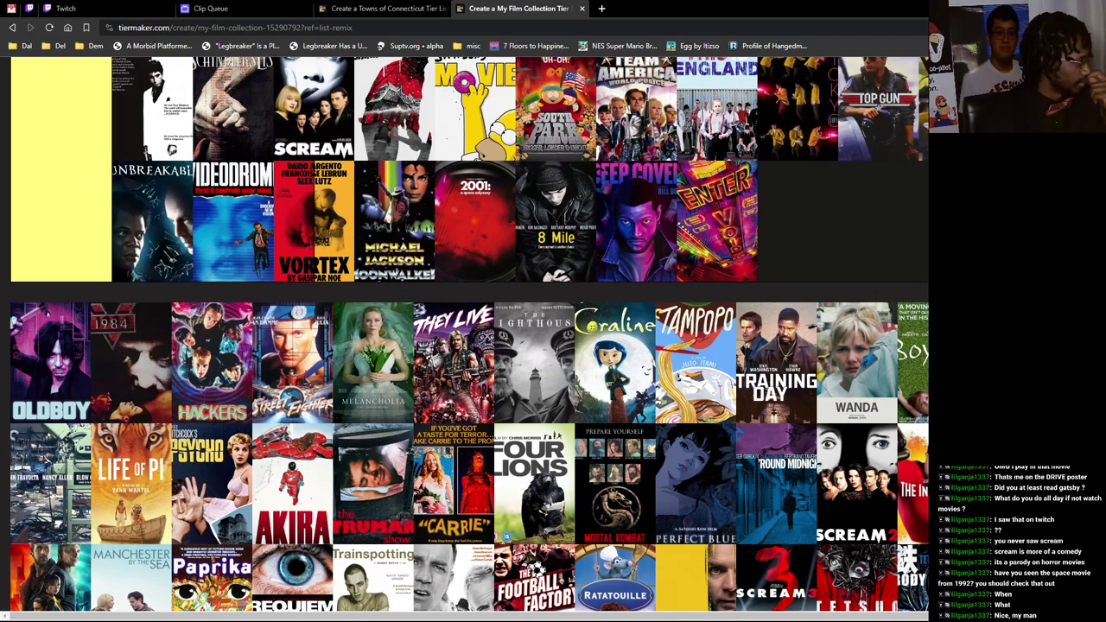
left_click_drag(50, 361, 798, 221)
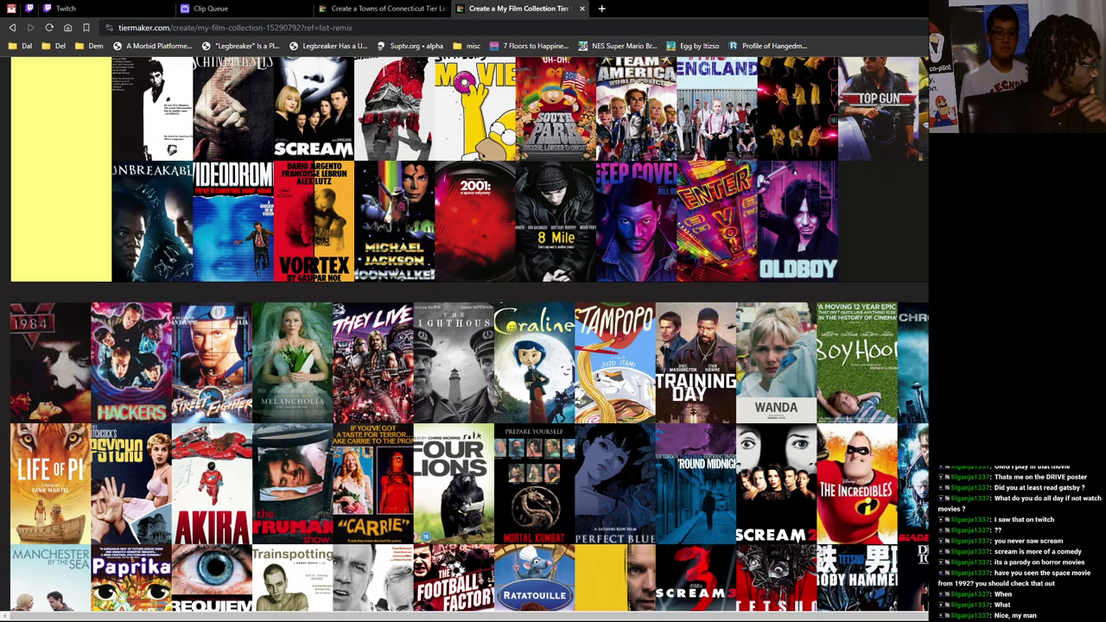
left_click_drag(50, 362, 878, 221)
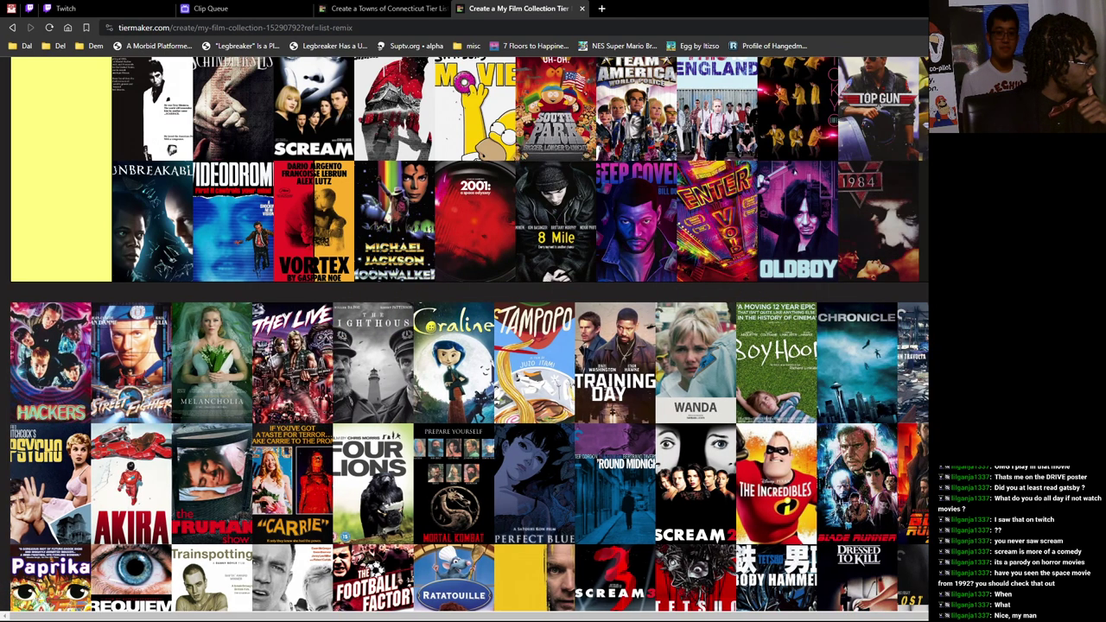
left_click_drag(50, 361, 874, 250)
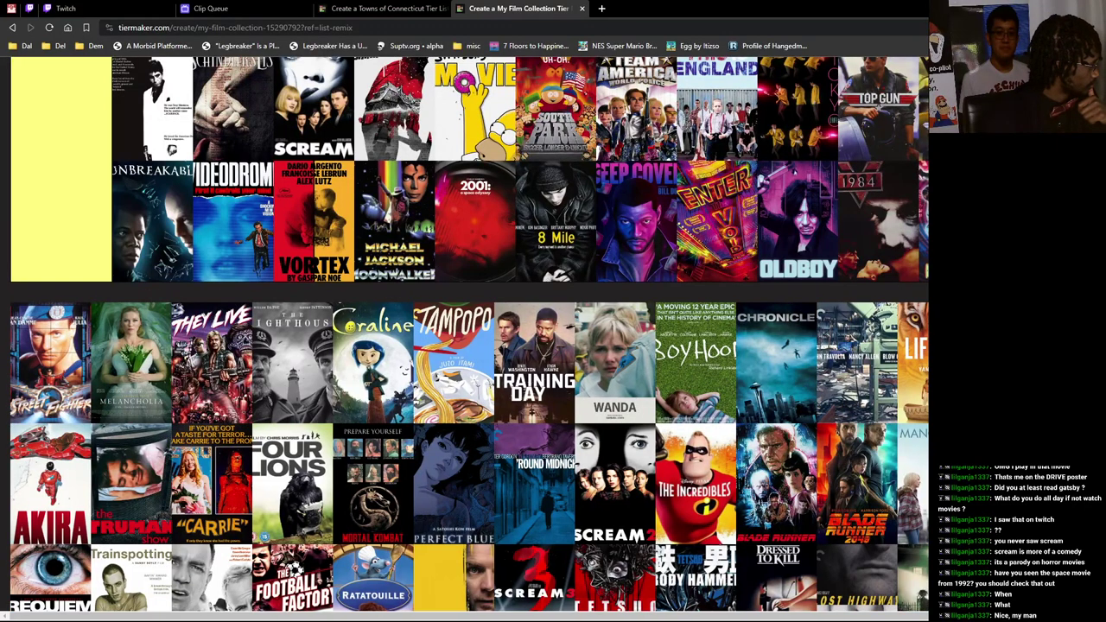
left_click_drag(50, 361, 153, 343)
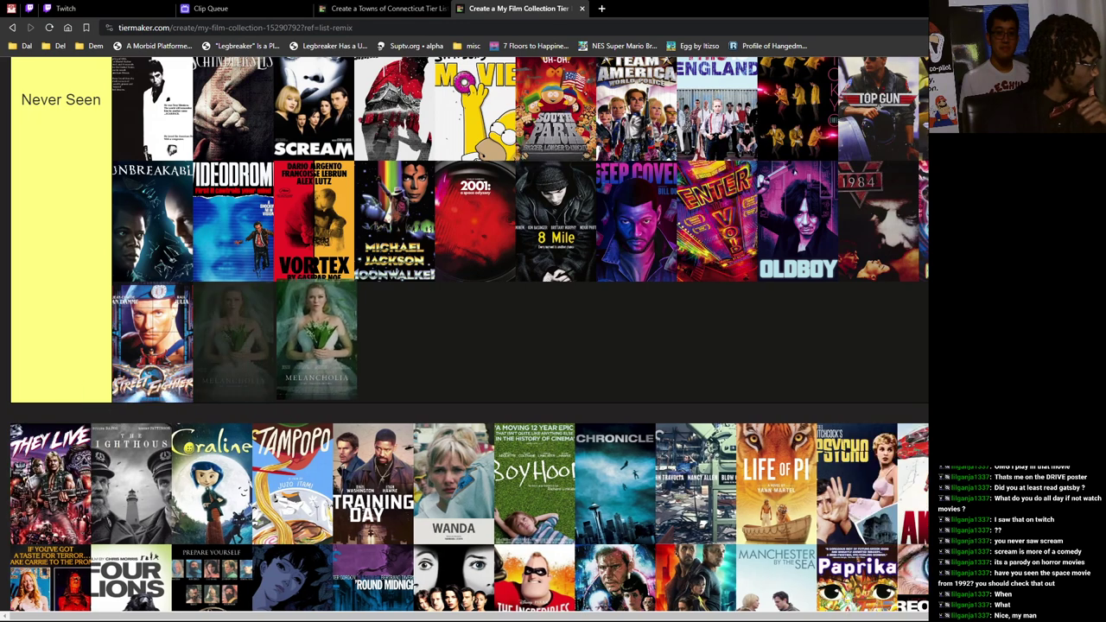
left_click_drag(50, 484, 285, 341)
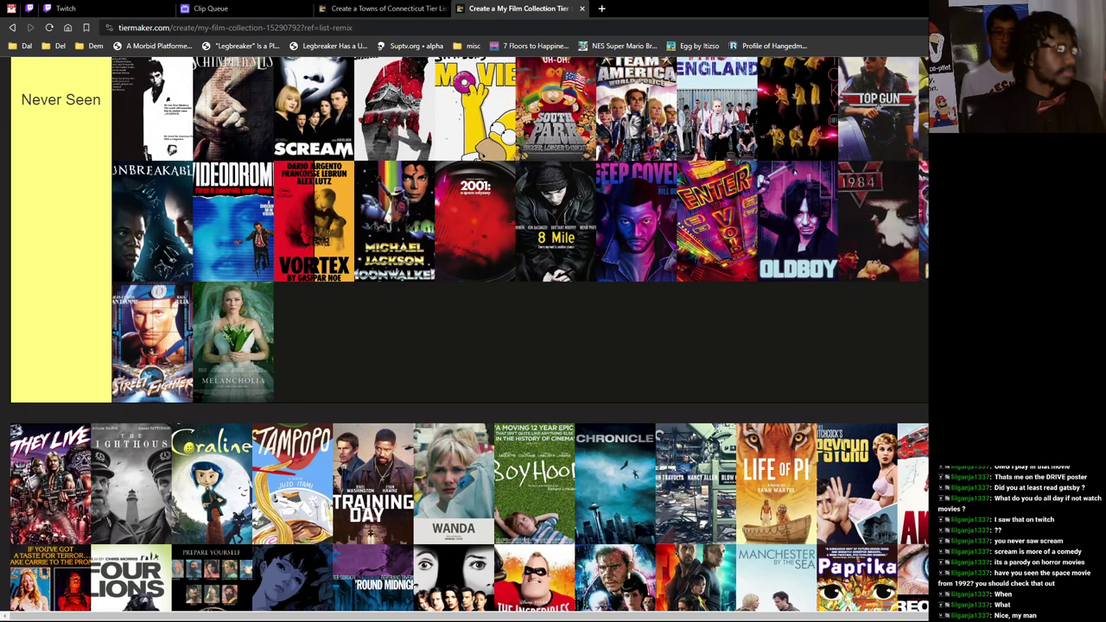
mouse_move(50, 484)
left_mouse_down()
mouse_move(218, 434)
mouse_move(313, 345)
left_mouse_up()
mouse_move(50, 484)
left_mouse_down()
mouse_move(493, 346)
mouse_move(394, 343)
left_mouse_up()
left_click_drag(50, 484, 75, 400)
scroll(74, 399, "up", 5)
scroll(74, 400, "up", 4)
scroll(69, 394, "up", 2)
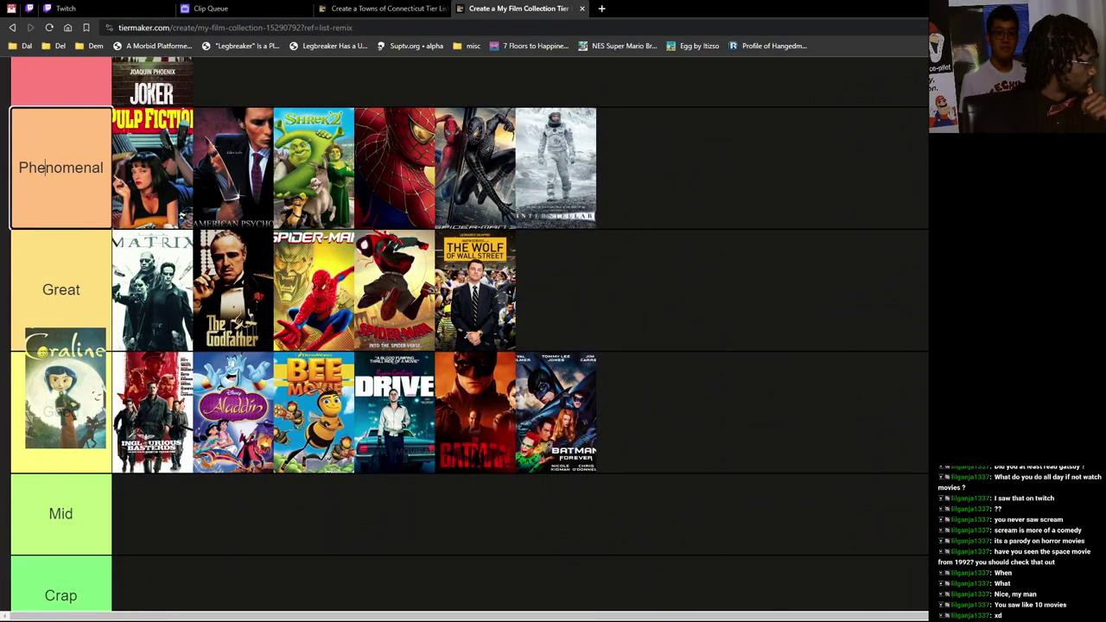
scroll(69, 394, "down", 2)
scroll(69, 394, "up", 1)
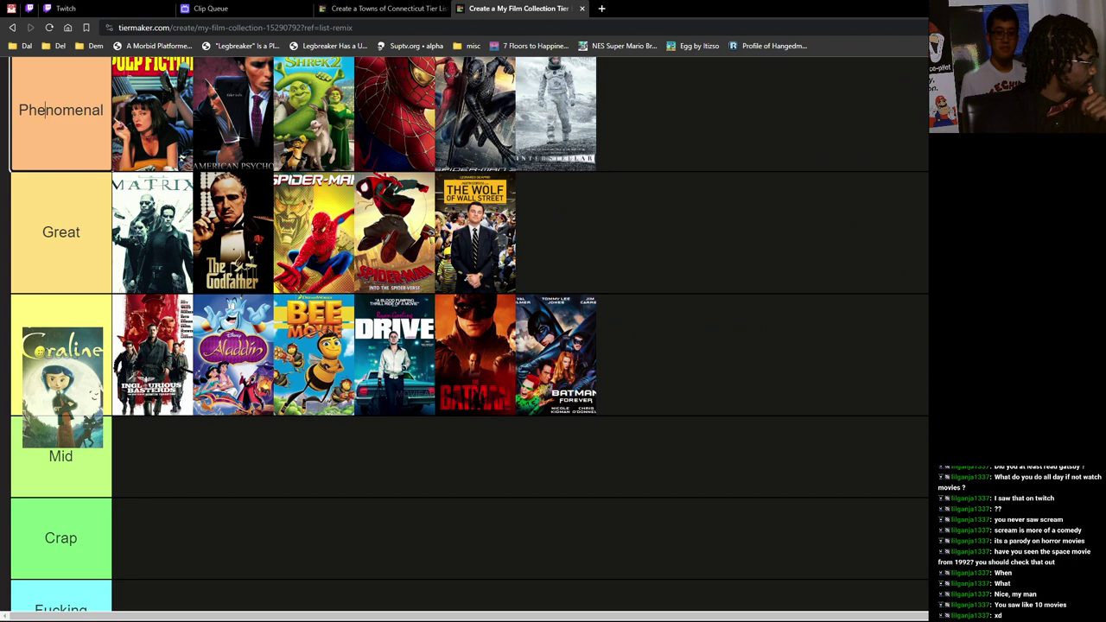
left_click_drag(70, 393, 123, 469)
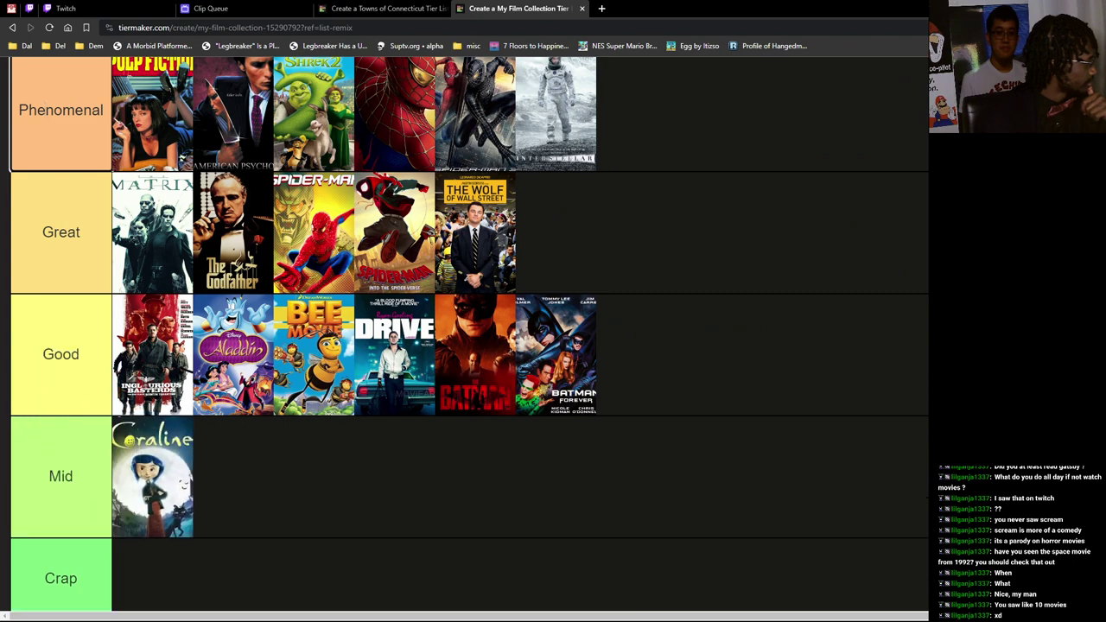
scroll(123, 470, "down", 3)
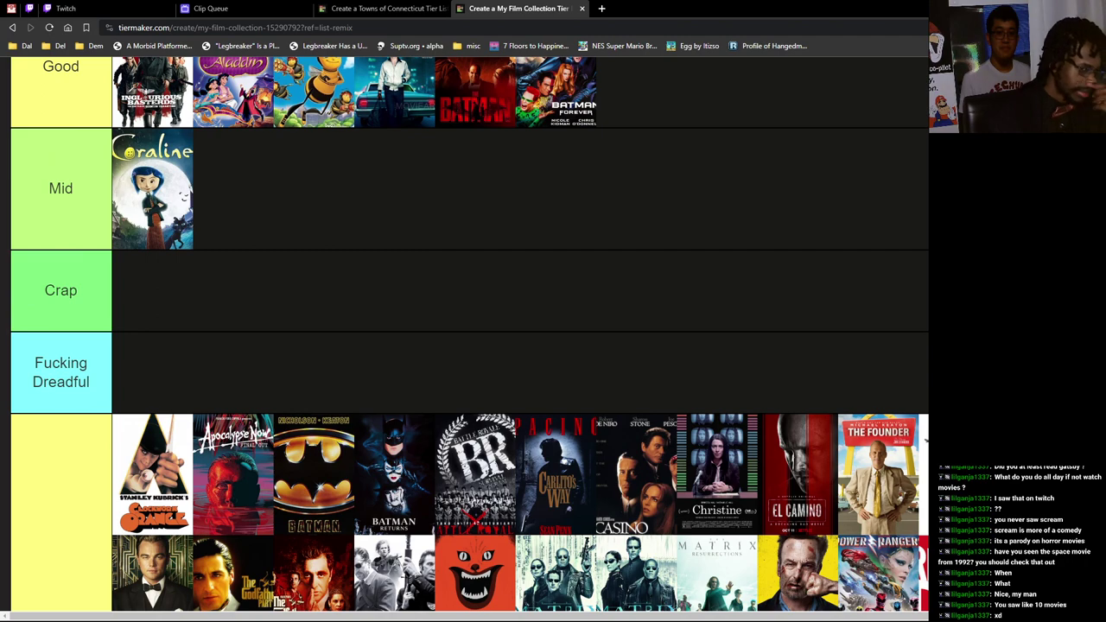
scroll(44, 110, "up", 3)
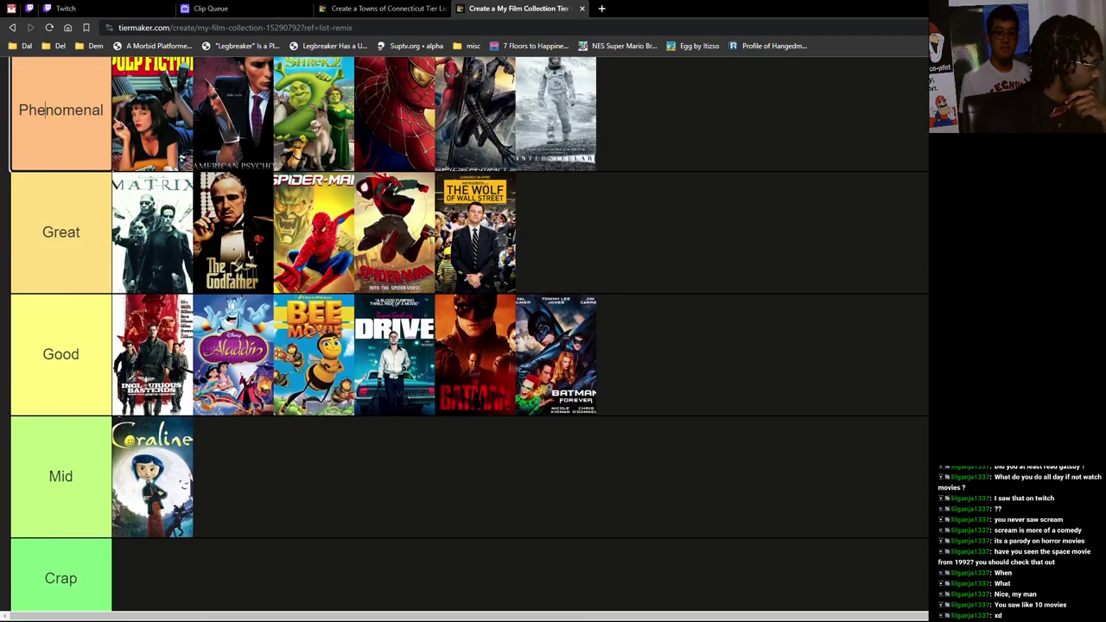
scroll(467, 329, "up", 2)
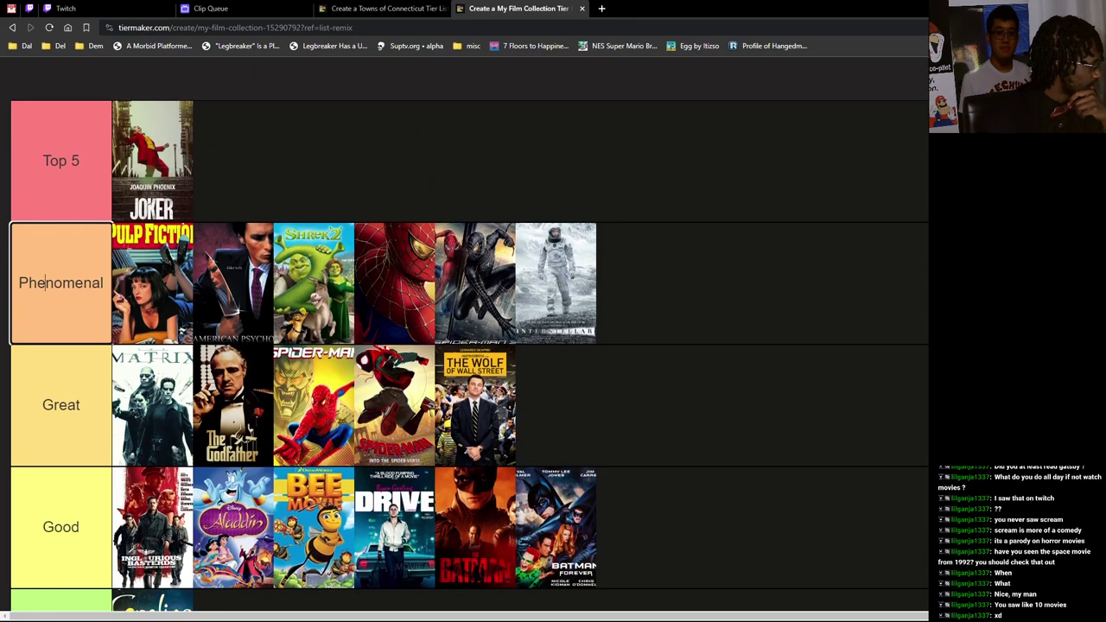
scroll(466, 328, "down", 4)
scroll(467, 329, "down", 5)
scroll(467, 329, "down", 3)
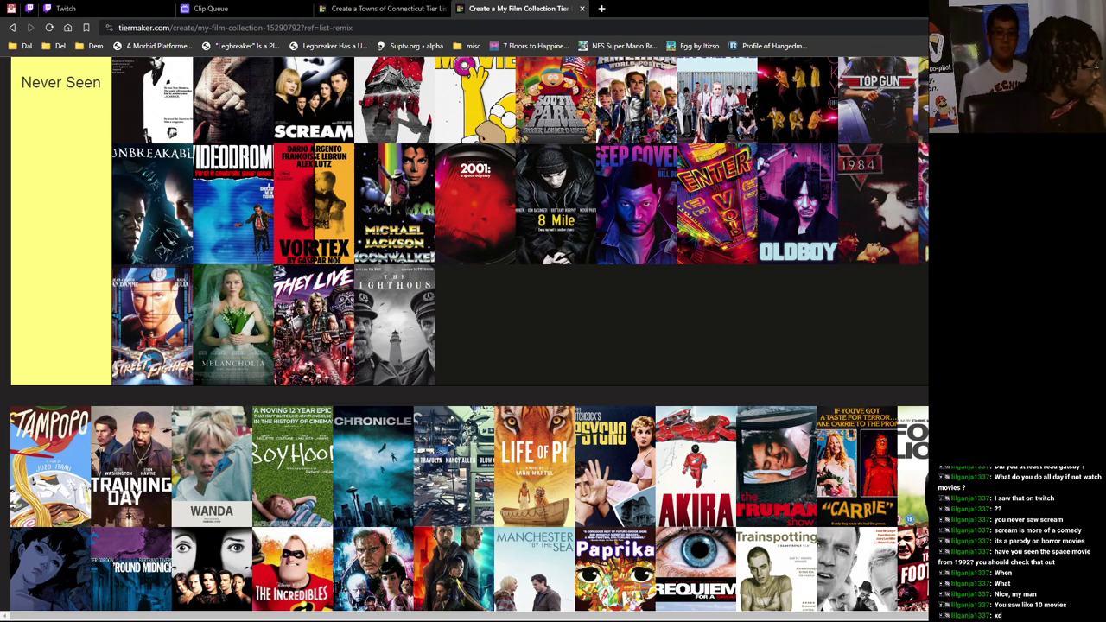
Step: Put Tampopo, Wanda and Boyhood at the end of Never Seen, and Training Day in Phenomenal
left_click_drag(50, 467, 474, 326)
mouse_move(51, 467)
left_mouse_down()
mouse_move(67, 383)
mouse_move(641, 305)
left_mouse_up()
scroll(67, 383, "up", 10)
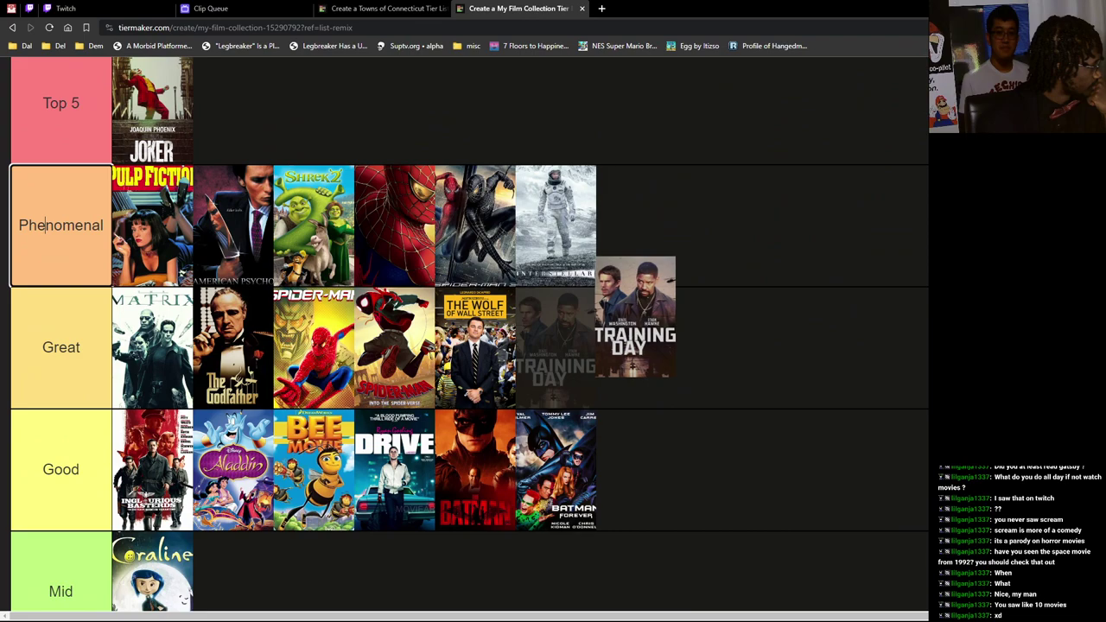
left_click_drag(640, 305, 644, 226)
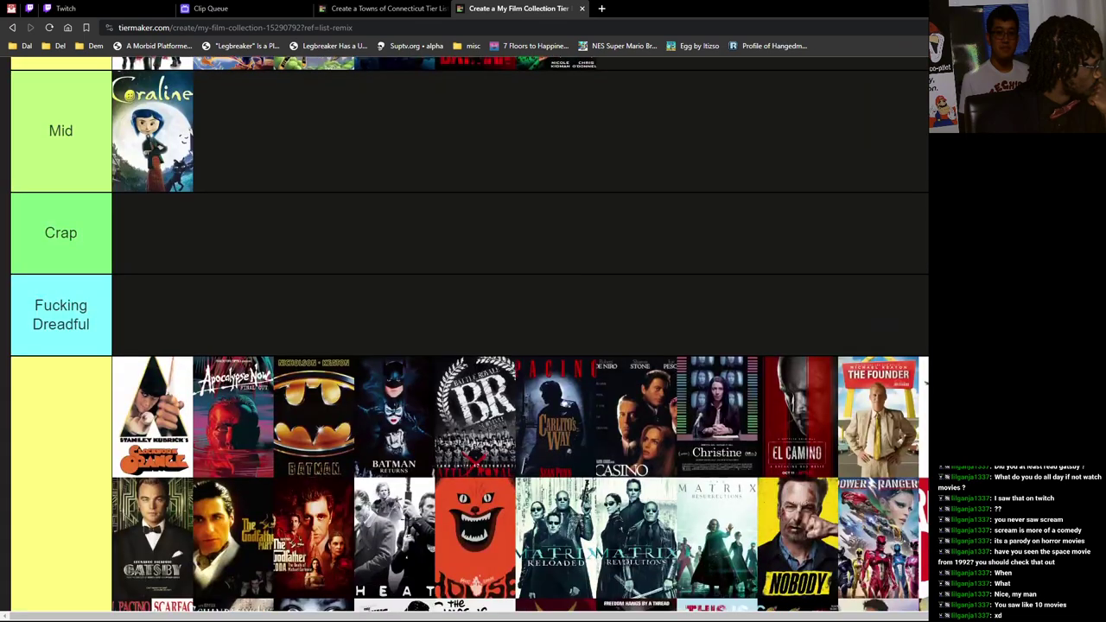
scroll(467, 337, "down", 5)
scroll(467, 337, "down", 5)
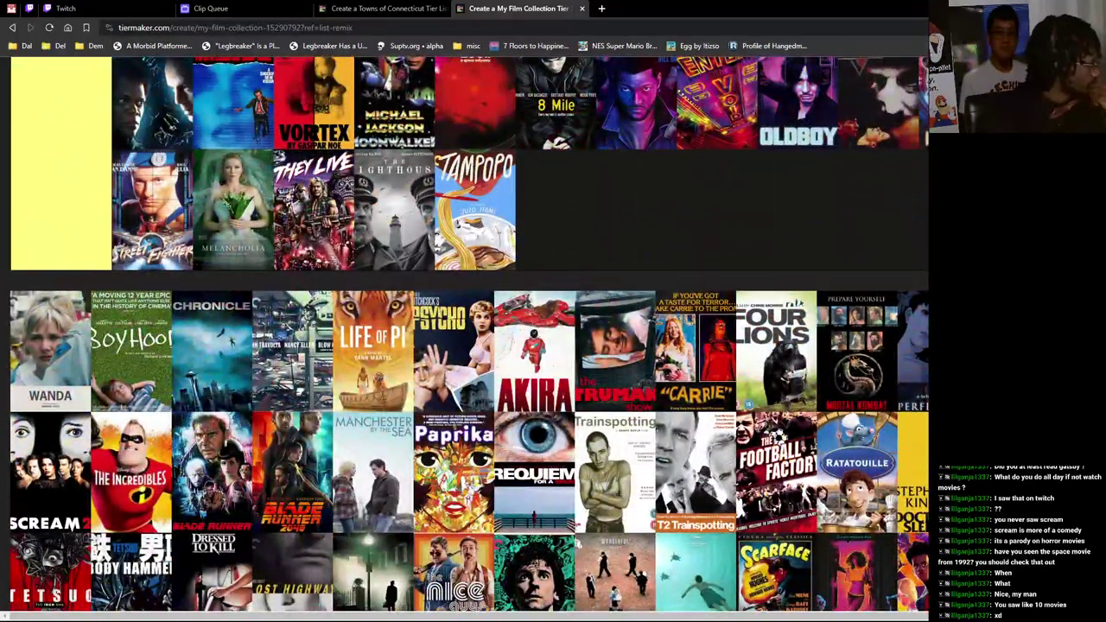
left_click_drag(51, 350, 556, 210)
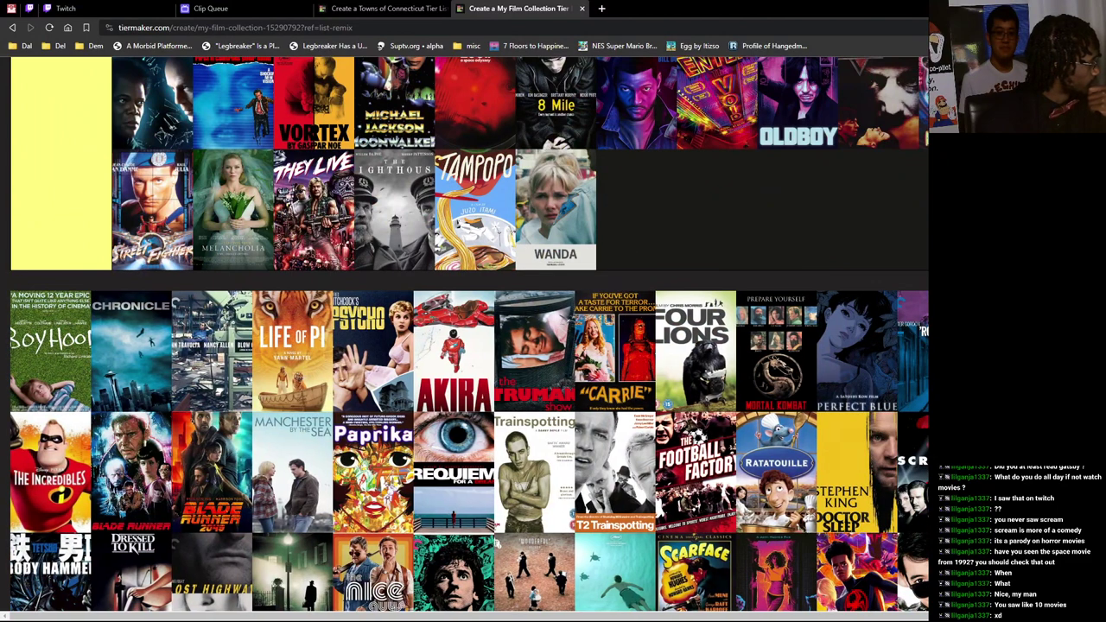
left_click_drag(51, 350, 636, 210)
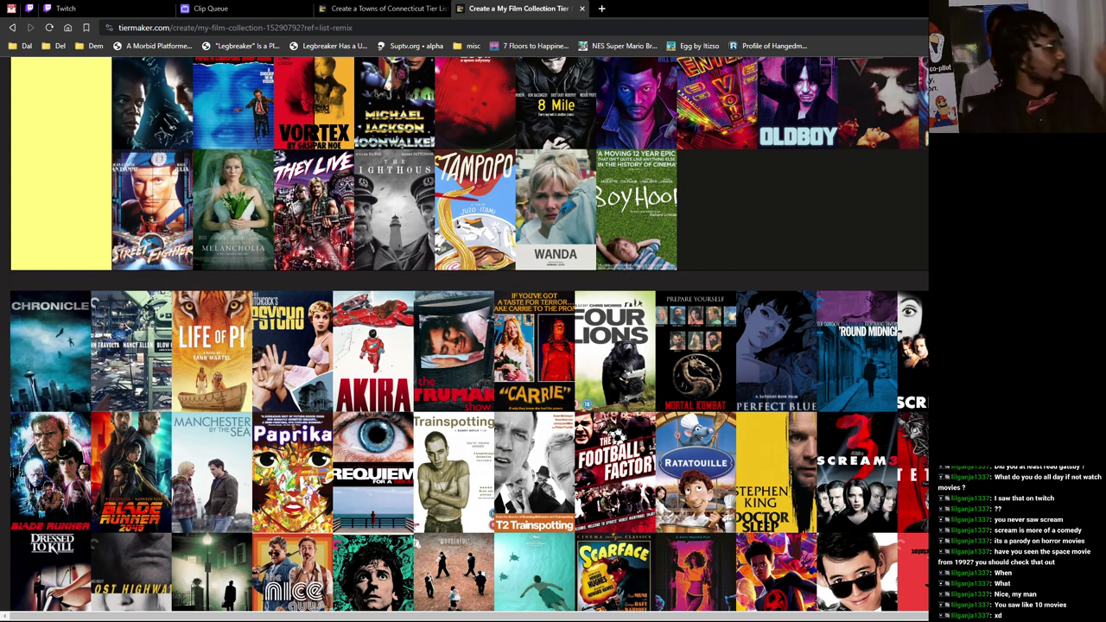
scroll(467, 337, "down", 5)
scroll(467, 337, "down", 5)
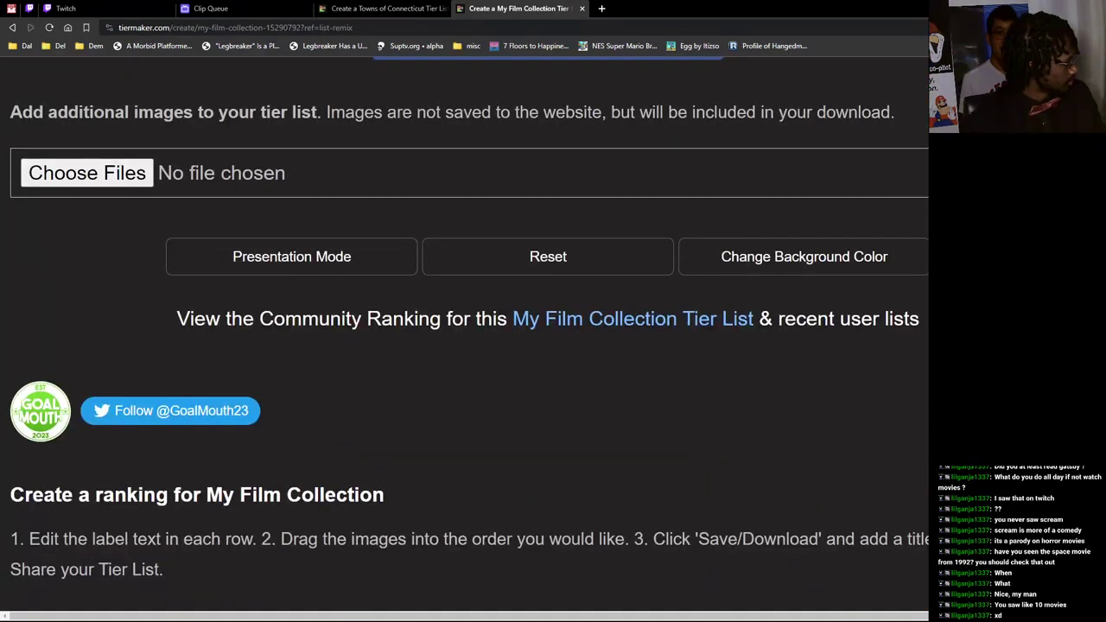
scroll(467, 337, "down", 1)
scroll(467, 337, "up", 2)
scroll(467, 337, "up", 2)
scroll(467, 337, "up", 4)
scroll(467, 338, "down", 2)
scroll(467, 337, "down", 3)
scroll(467, 337, "up", 5)
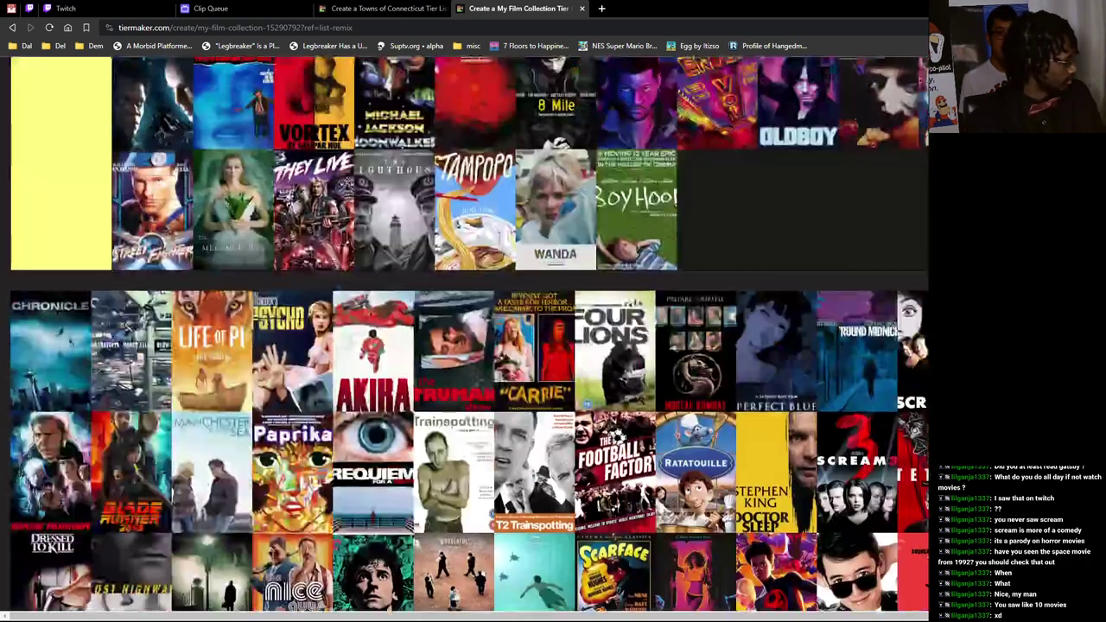
left_click_drag(39, 298, 50, 275)
scroll(43, 285, "up", 5)
scroll(47, 276, "up", 3)
scroll(50, 275, "up", 4)
scroll(49, 275, "up", 3)
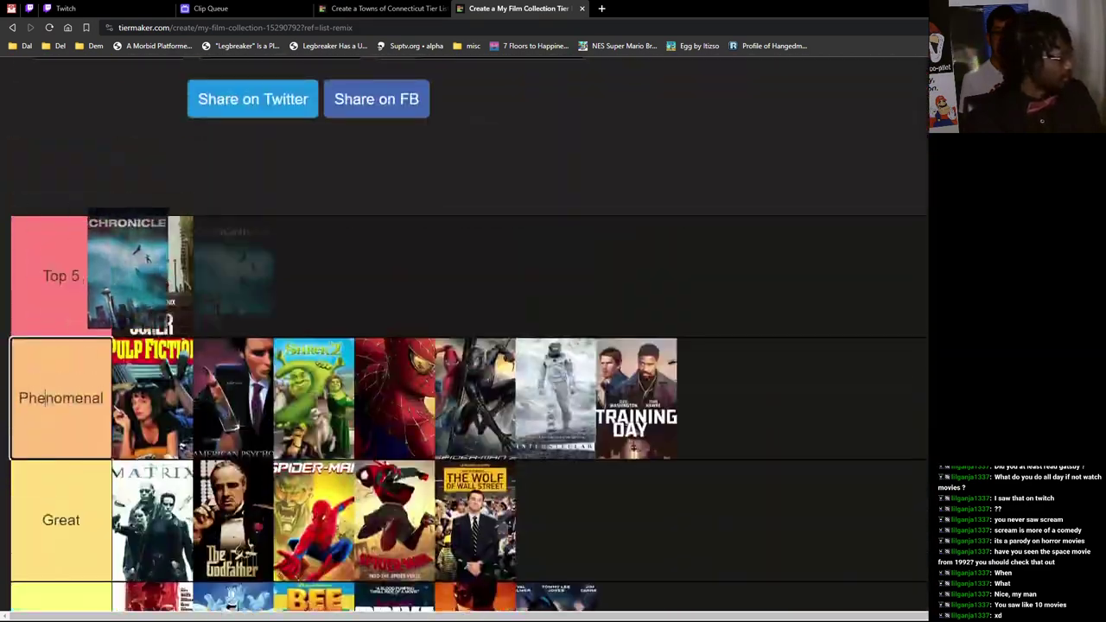
left_click_drag(49, 275, 152, 276)
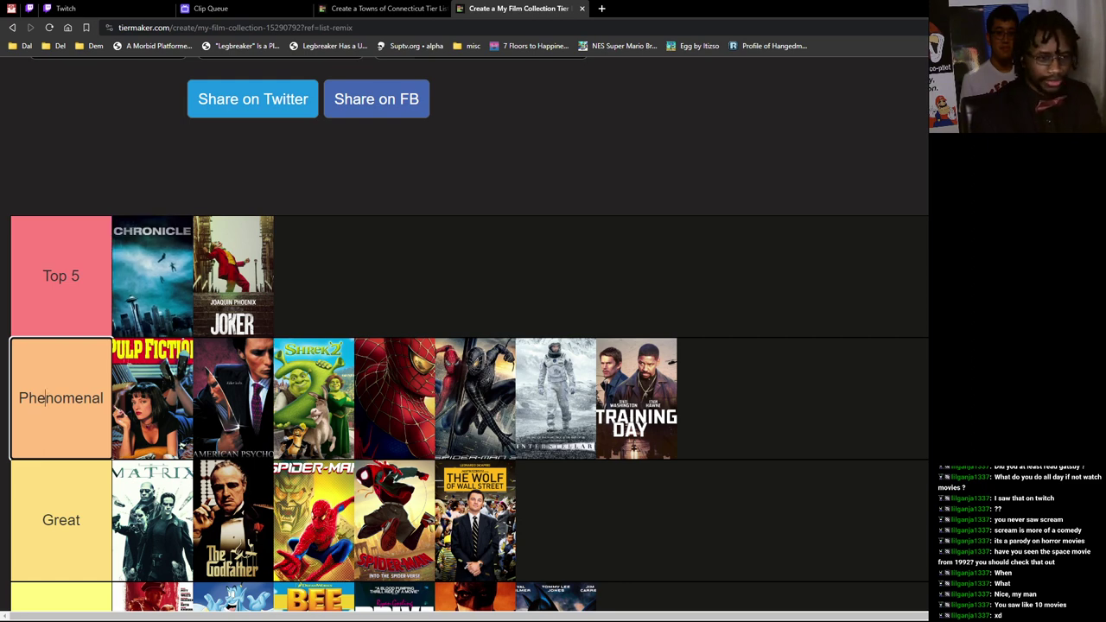
Step: Stop editing the Phenomenal tier label by switching windows with Alt+Tab
key("alt+Tab")
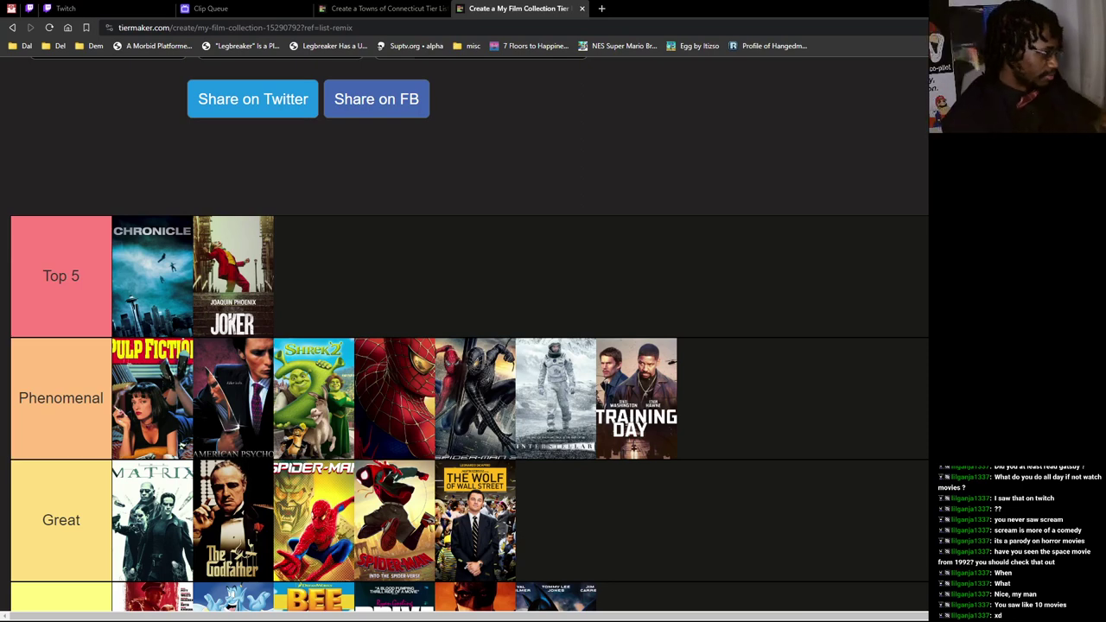
scroll(466, 333, "down", 5)
scroll(467, 334, "down", 4)
scroll(467, 334, "down", 5)
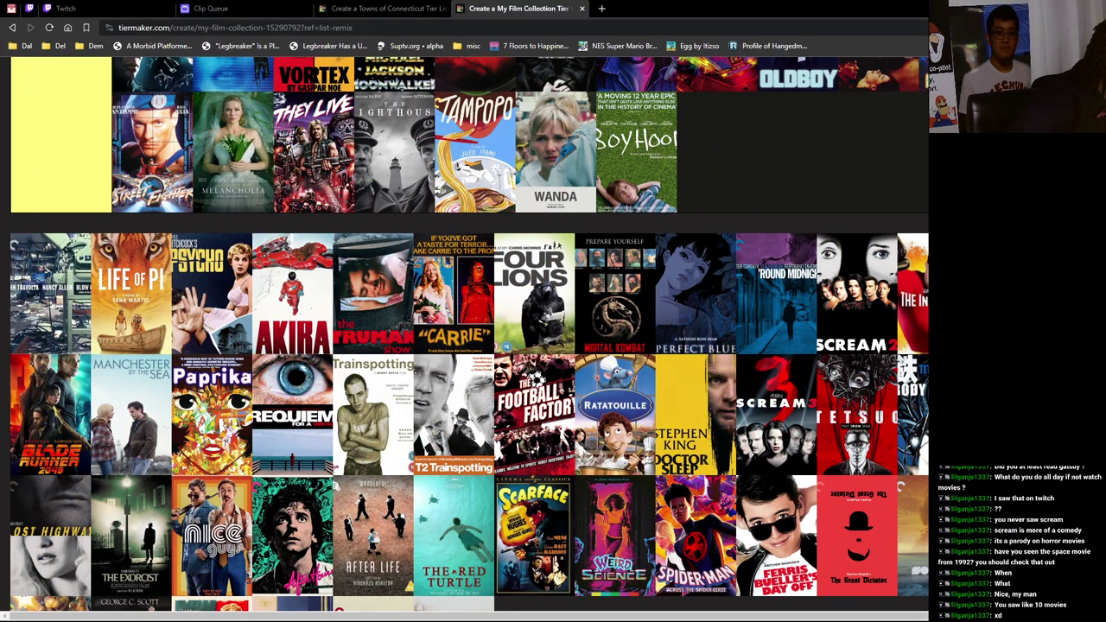
Step: Add Blow Out, Life of Pi and Psycho to the end of Never Seen
mouse_move(50, 294)
left_mouse_down()
mouse_move(121, 263)
mouse_move(735, 151)
left_mouse_up()
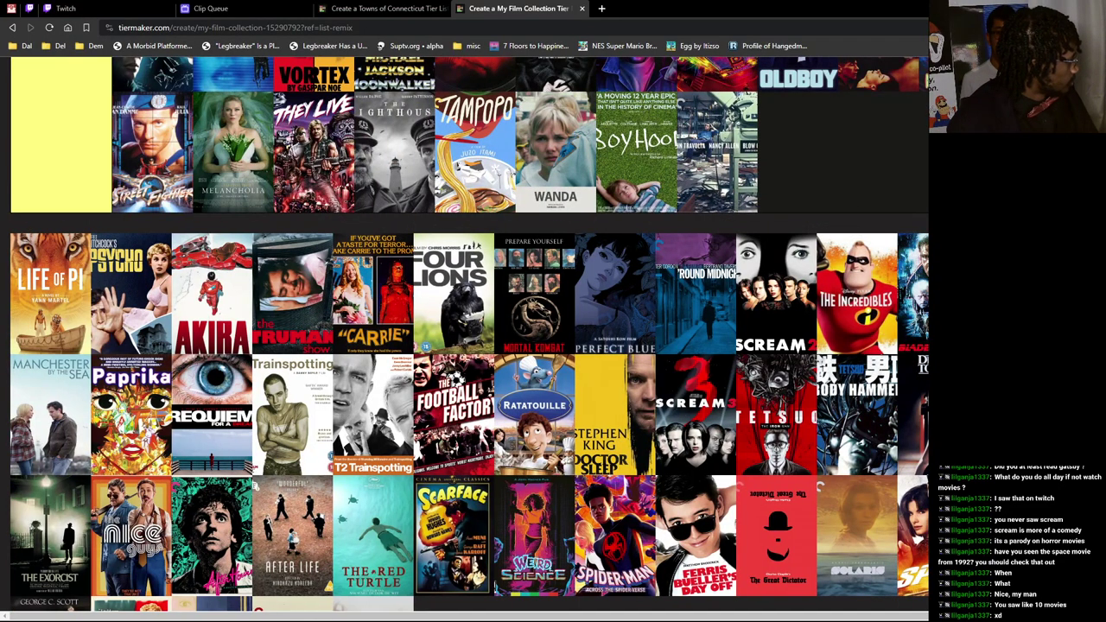
mouse_move(50, 294)
left_mouse_down()
mouse_move(459, 251)
mouse_move(797, 151)
left_mouse_up()
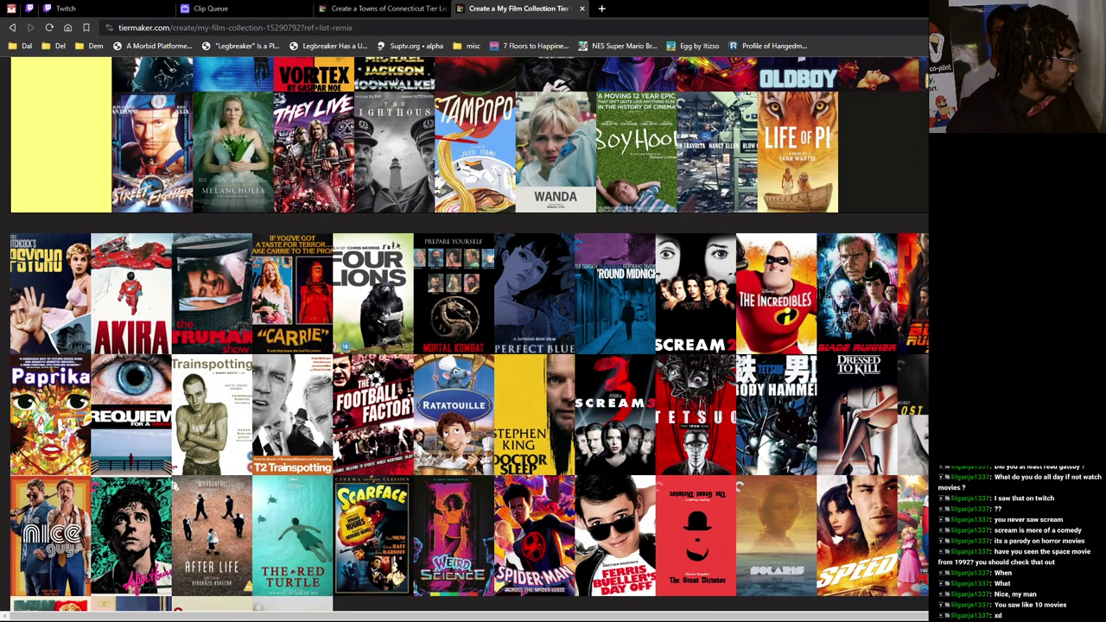
left_click_drag(50, 294, 879, 151)
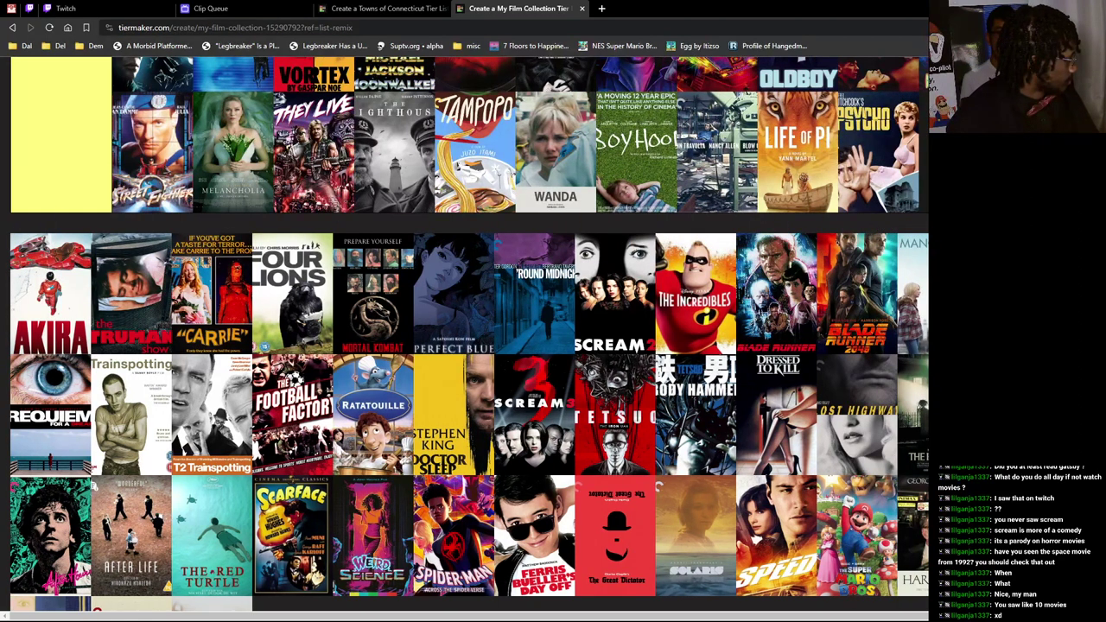
Step: Place Akira at the end of the Great tier and leave the Phenomenal label edit
left_click_drag(50, 294, 97, 259)
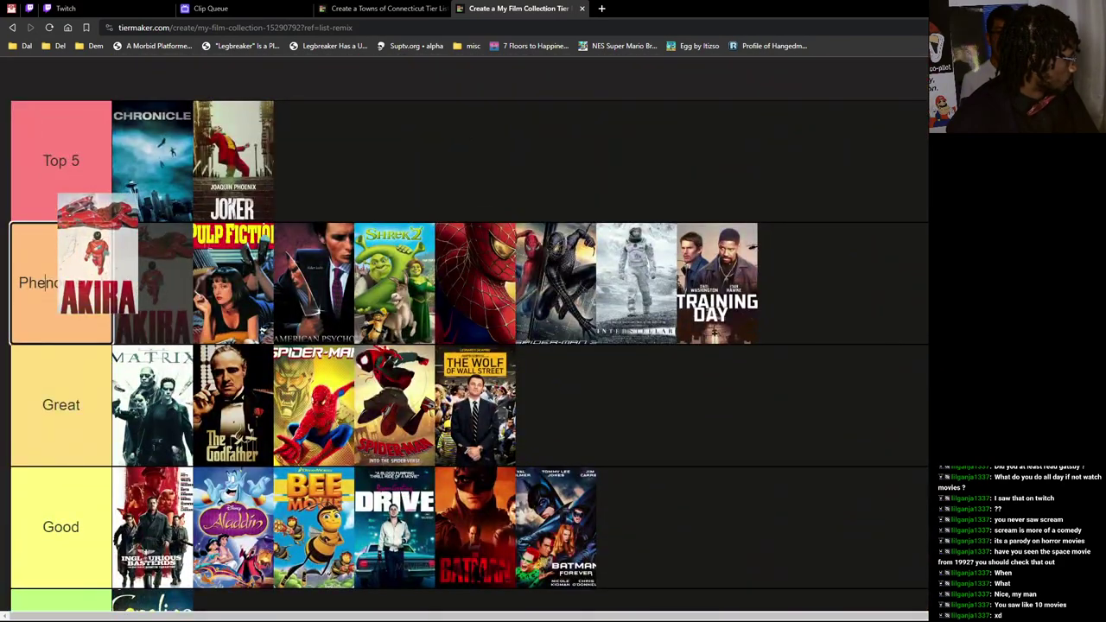
left_click_drag(97, 259, 95, 278)
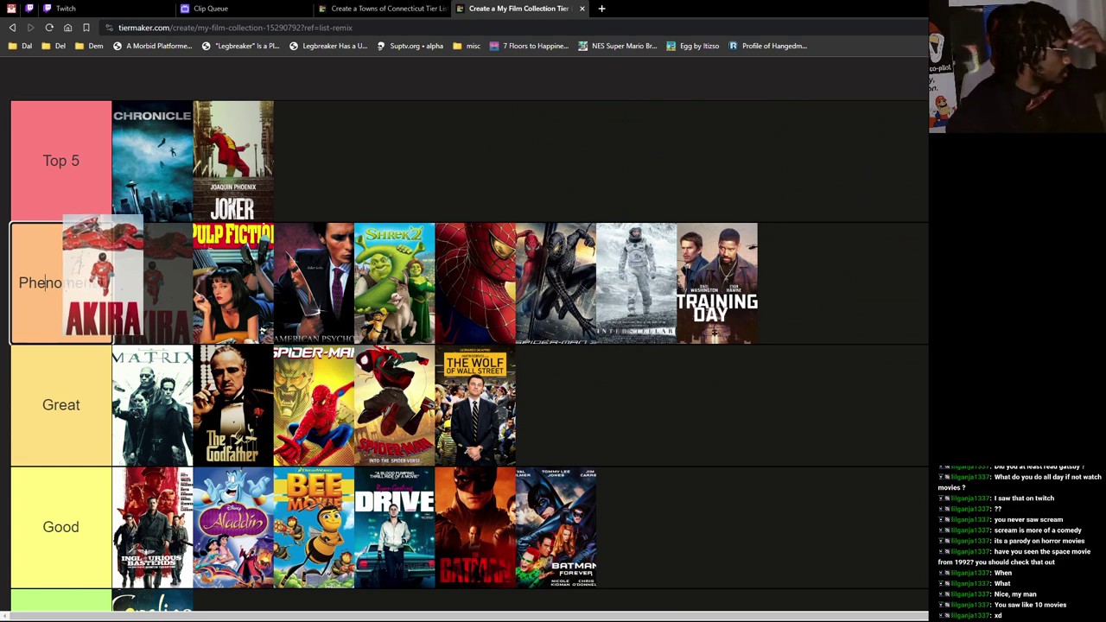
left_click_drag(95, 278, 703, 374)
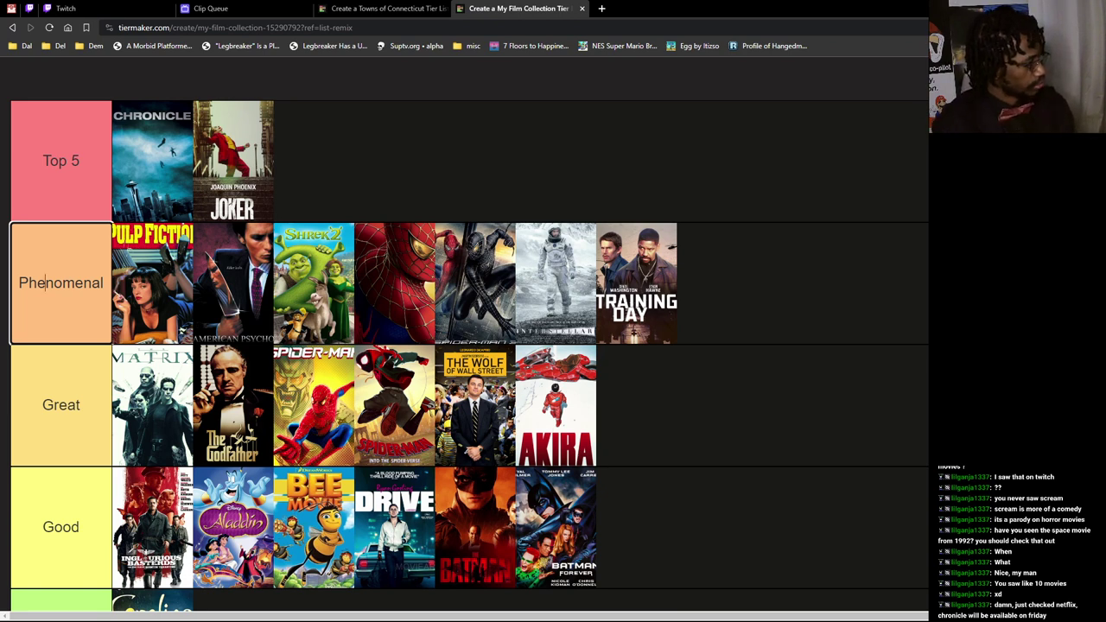
left_click(182, 332)
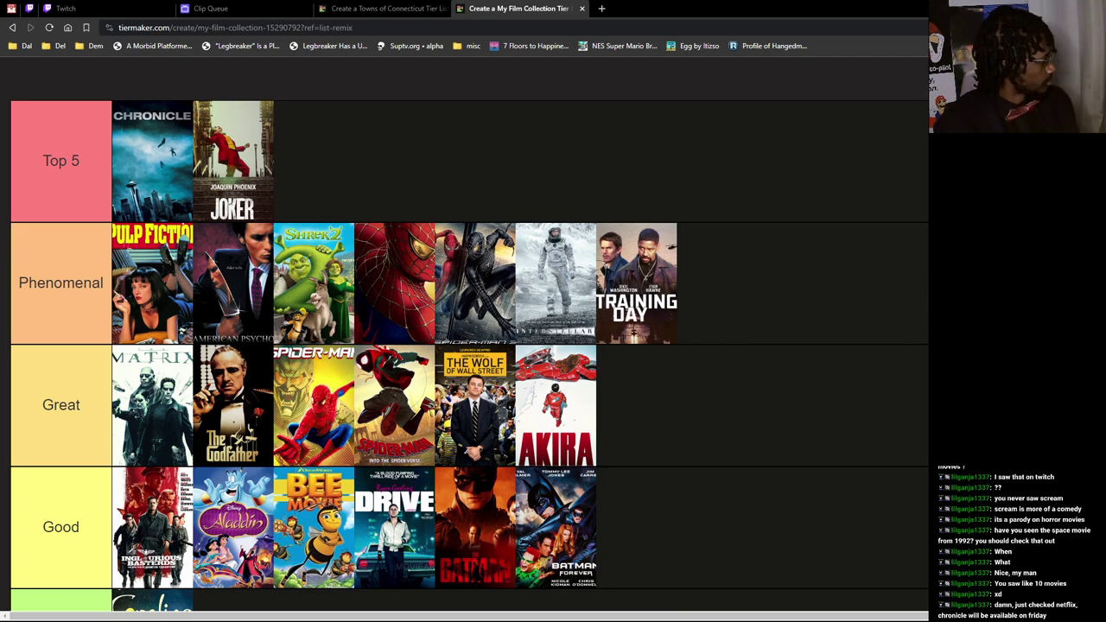
scroll(467, 338, "down", 4)
scroll(467, 337, "down", 5)
scroll(467, 337, "down", 2)
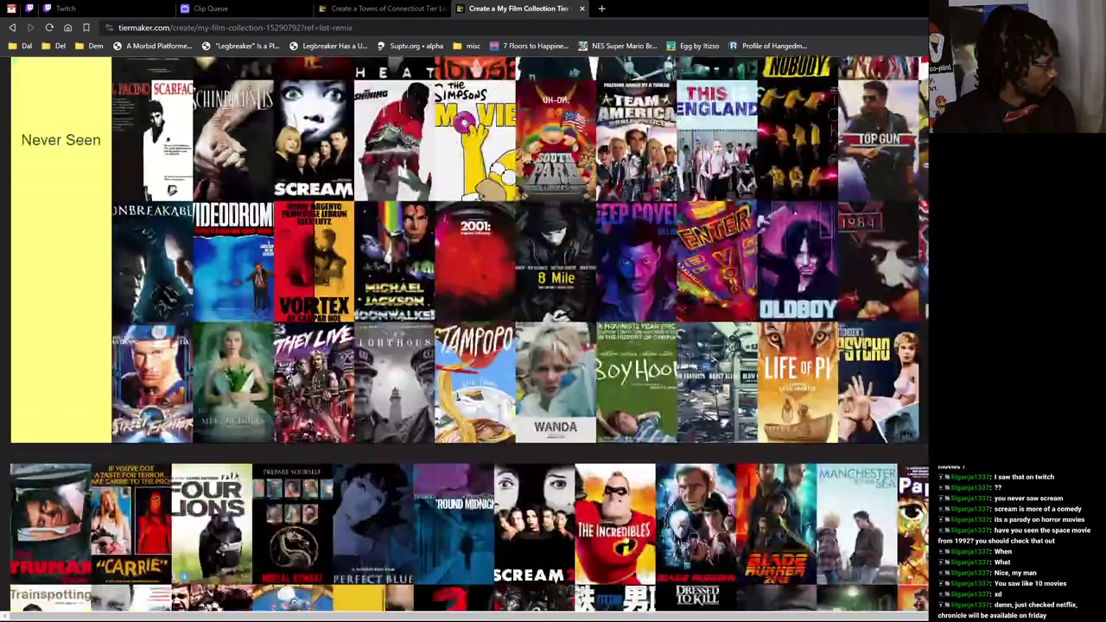
scroll(467, 337, "down", 1)
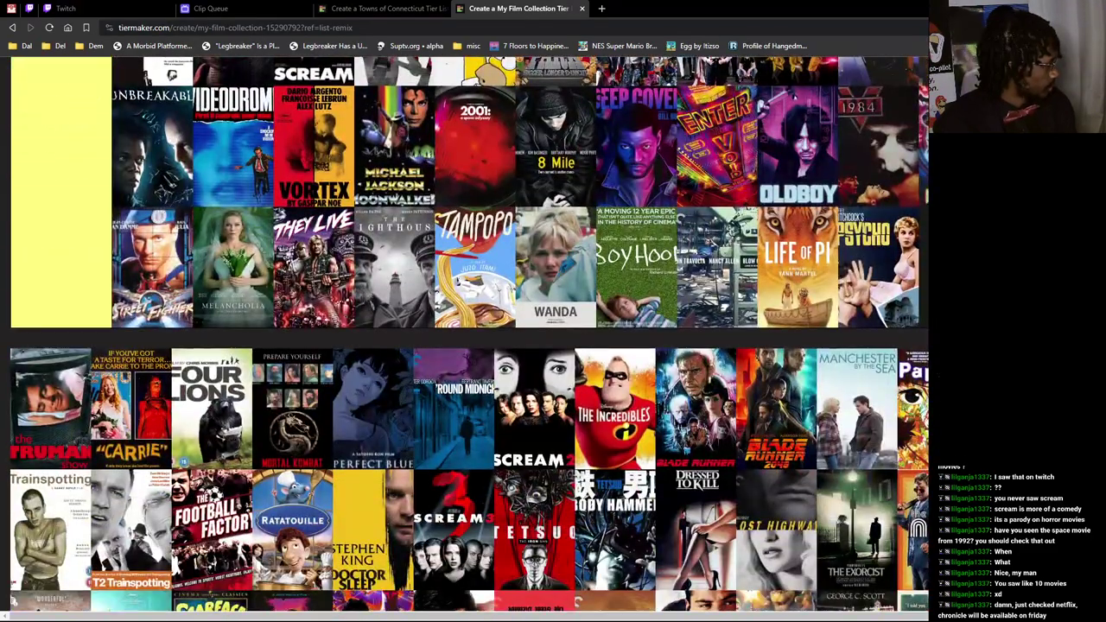
Step: Rank Carrie Good; file Truman Show, Four Lions, Mortal Kombat, Perfect Blue, 'Round Midnight, Scream 2 under Never Seen
left_click_drag(50, 406, 899, 268)
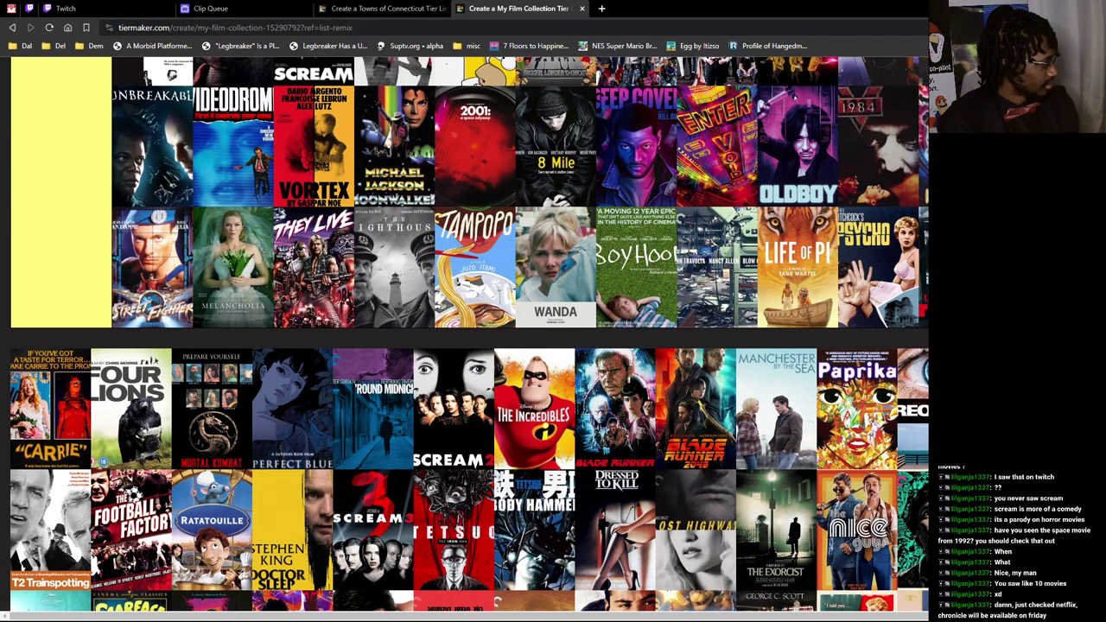
left_click_drag(50, 407, 60, 389)
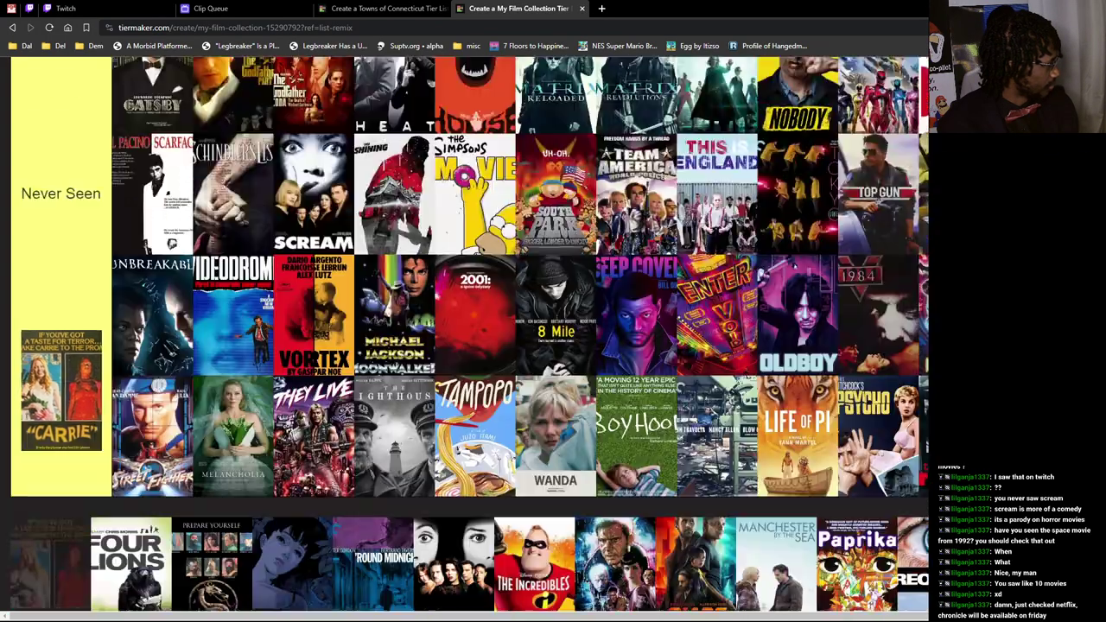
scroll(60, 389, "up", 10)
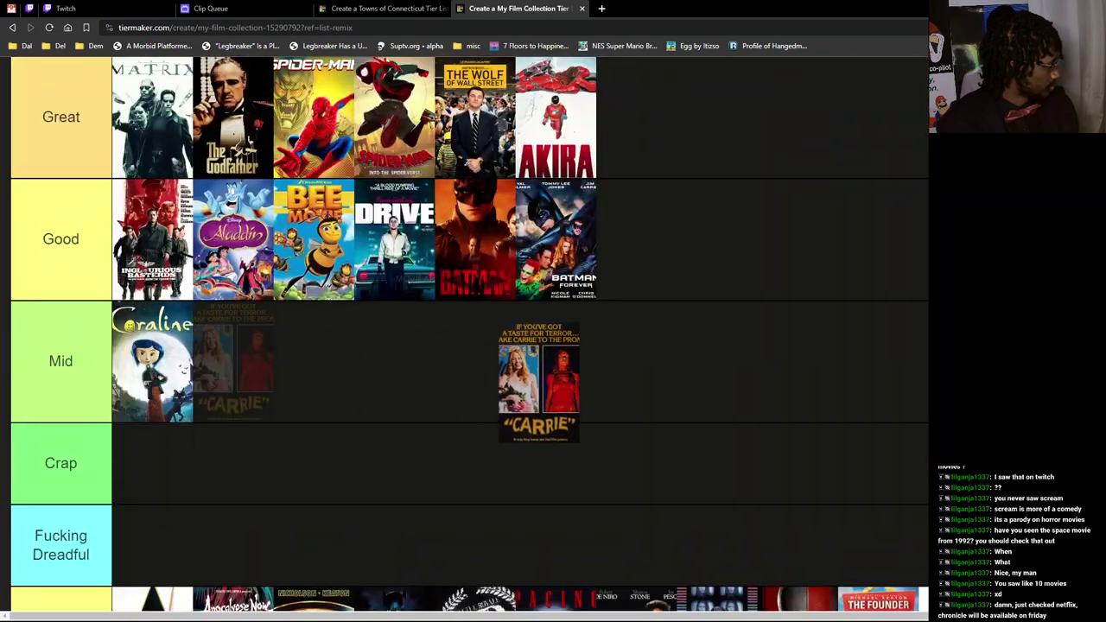
left_click_drag(60, 389, 705, 251)
scroll(467, 337, "down", 4)
scroll(467, 337, "down", 5)
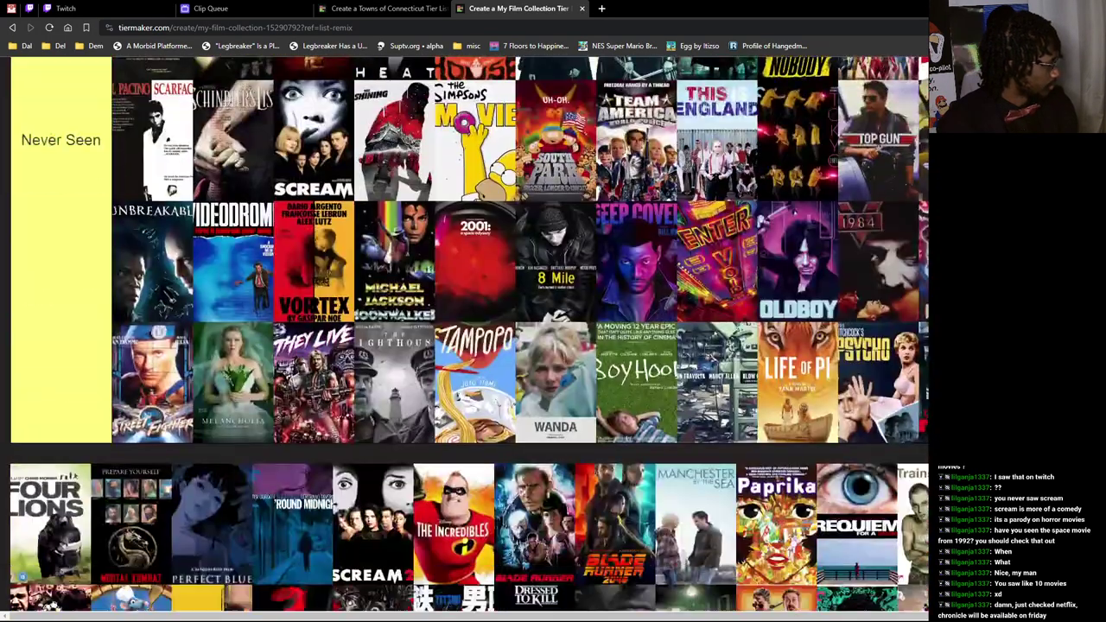
scroll(467, 337, "down", 1)
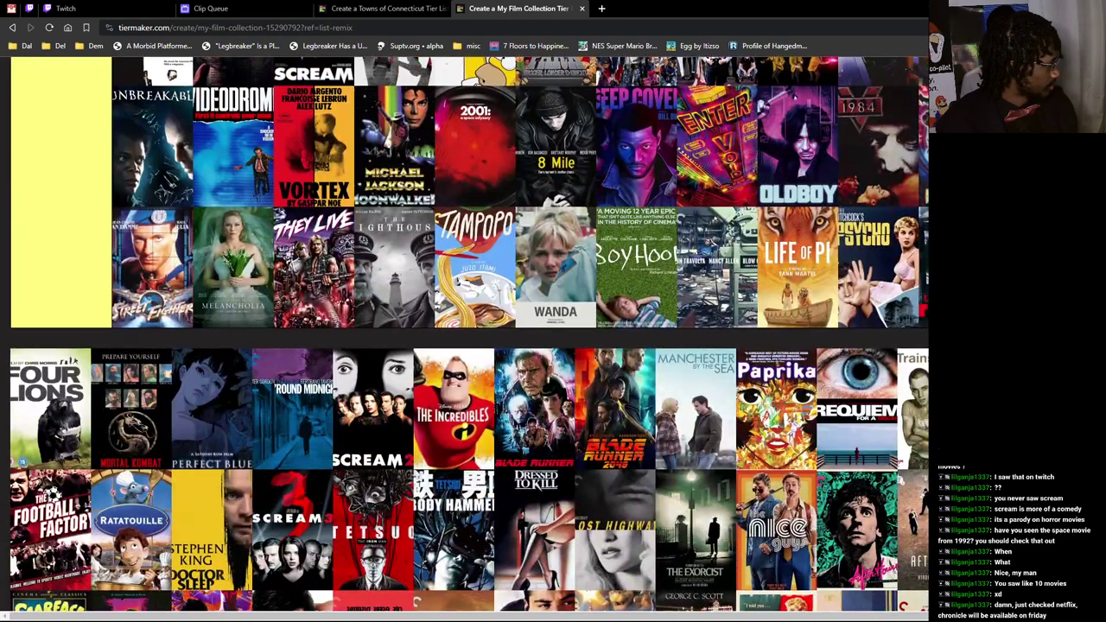
left_click_drag(50, 407, 864, 320)
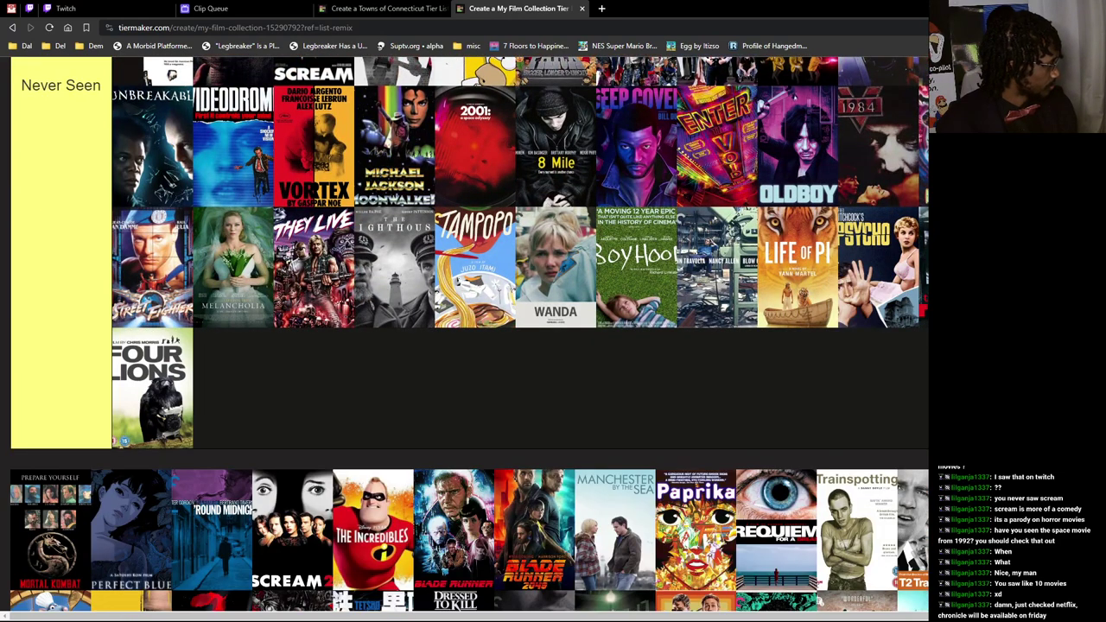
left_click_drag(50, 528, 316, 384)
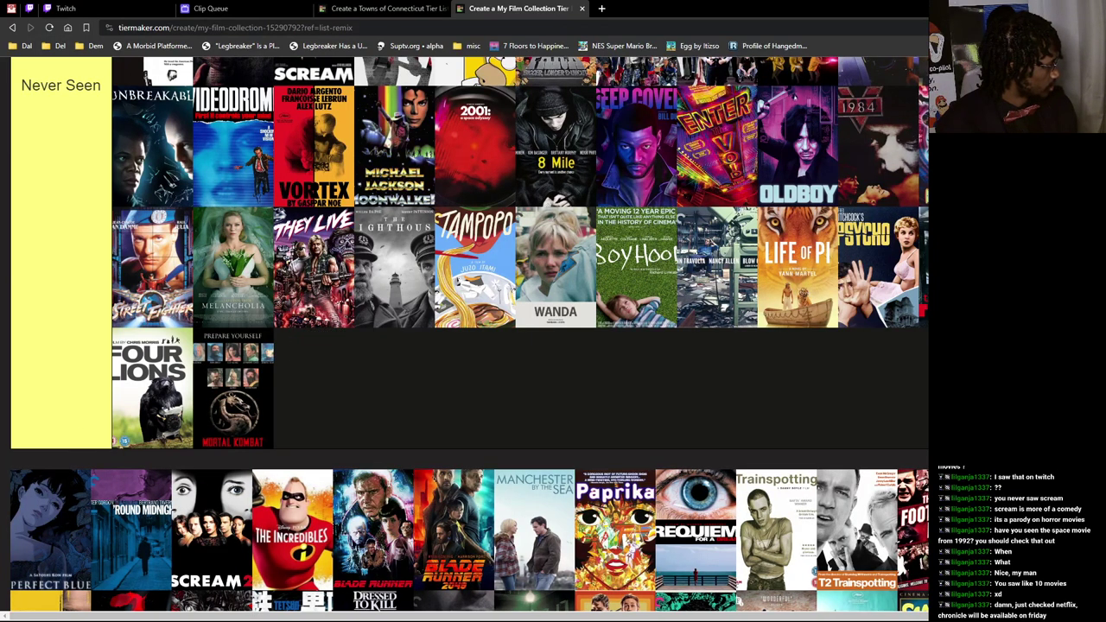
left_click_drag(50, 527, 314, 389)
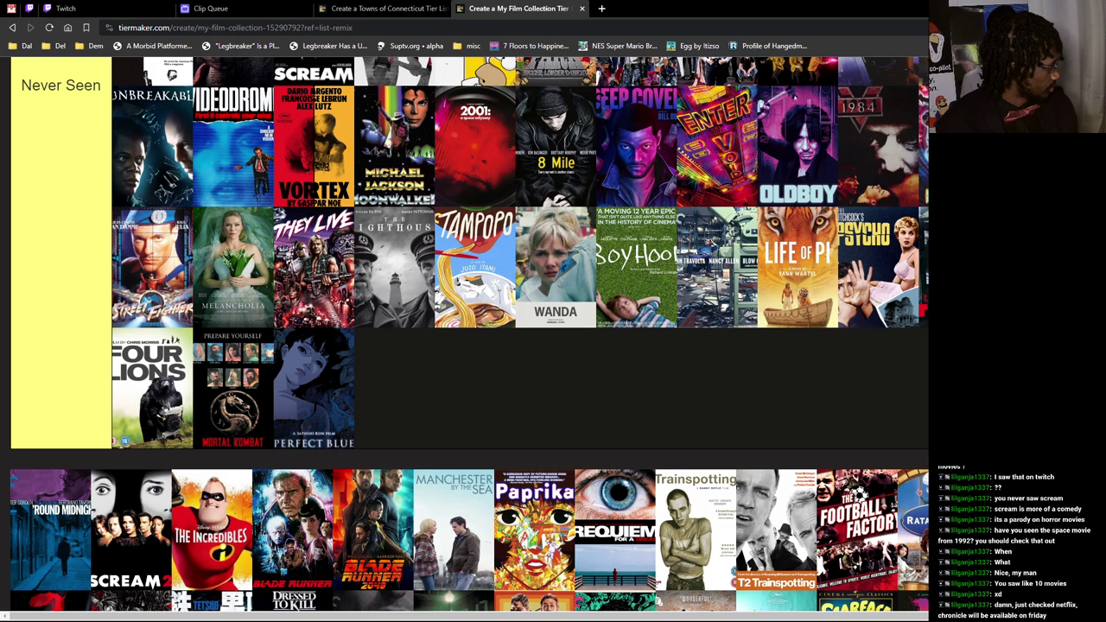
left_click_drag(51, 528, 395, 389)
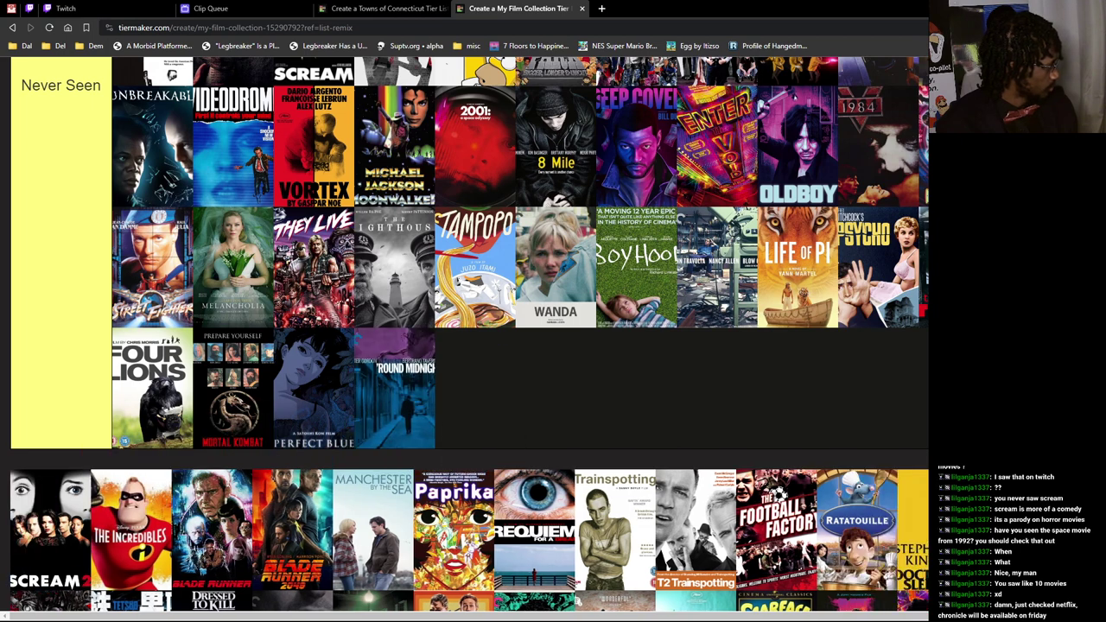
left_click_drag(50, 528, 475, 389)
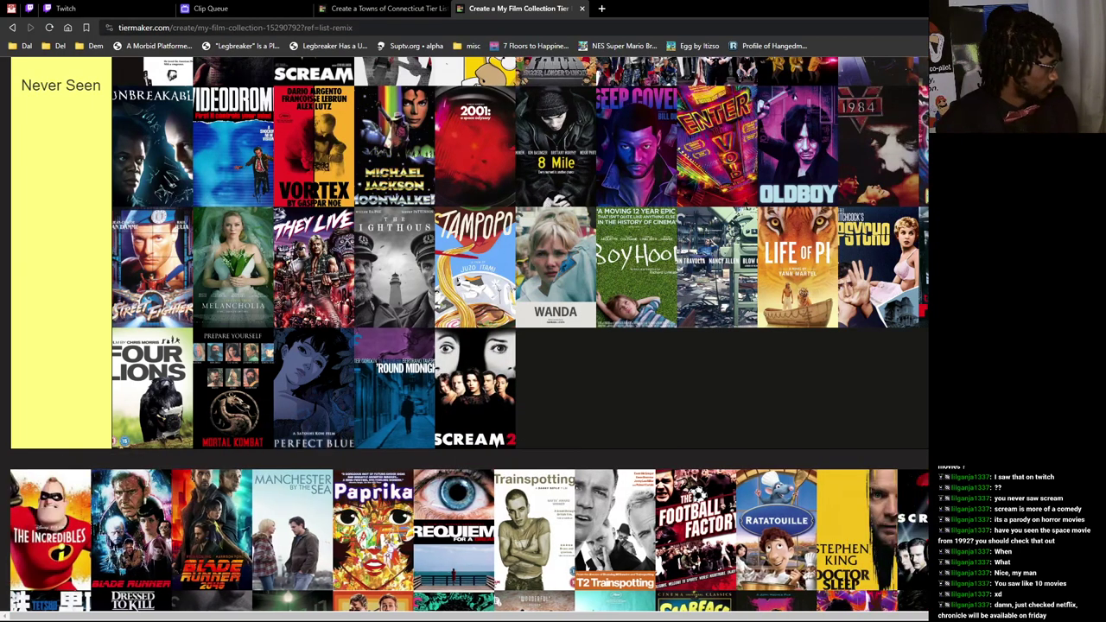
mouse_move(50, 528)
left_mouse_down()
mouse_move(109, 469)
mouse_move(129, 346)
left_mouse_up()
scroll(110, 470, "up", 10)
scroll(109, 470, "up", 3)
scroll(45, 225, "down", 3)
scroll(45, 225, "down", 8)
scroll(45, 225, "down", 6)
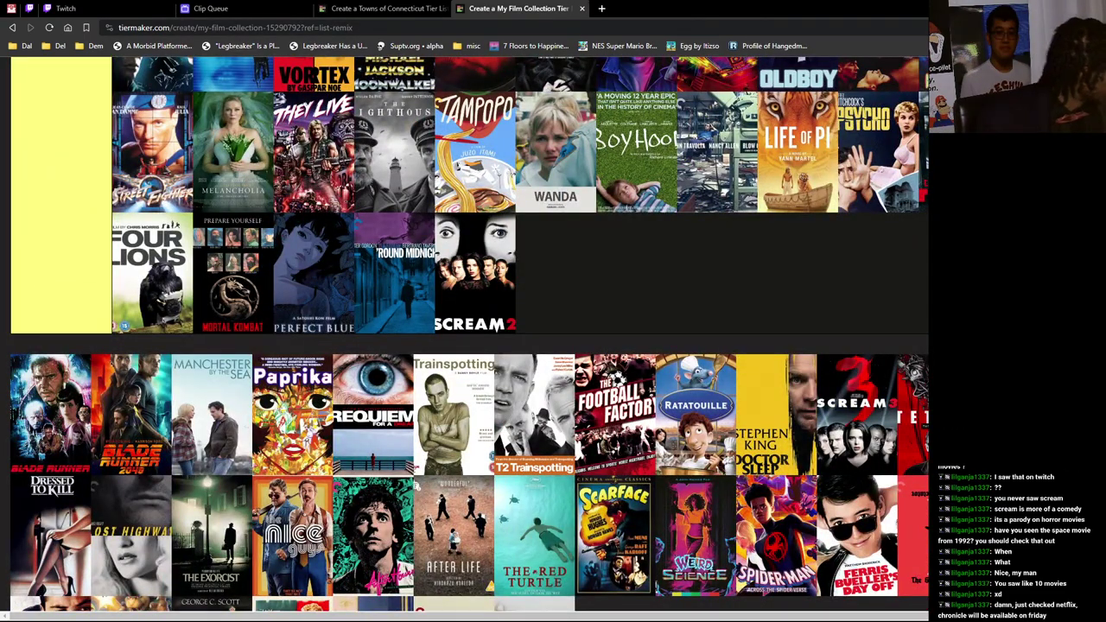
Step: File both Blade Runners, Manchester by the Sea, Paprika, Requiem, both Trainspottings and Football Factory under Never Seen
left_click_drag(50, 415, 555, 273)
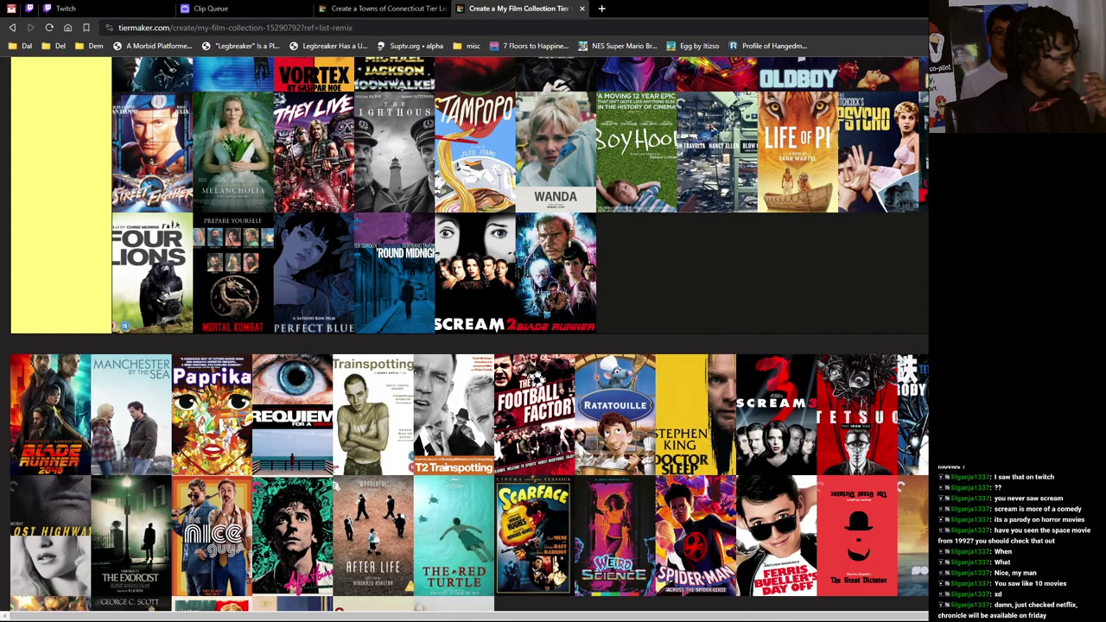
left_click_drag(50, 415, 636, 274)
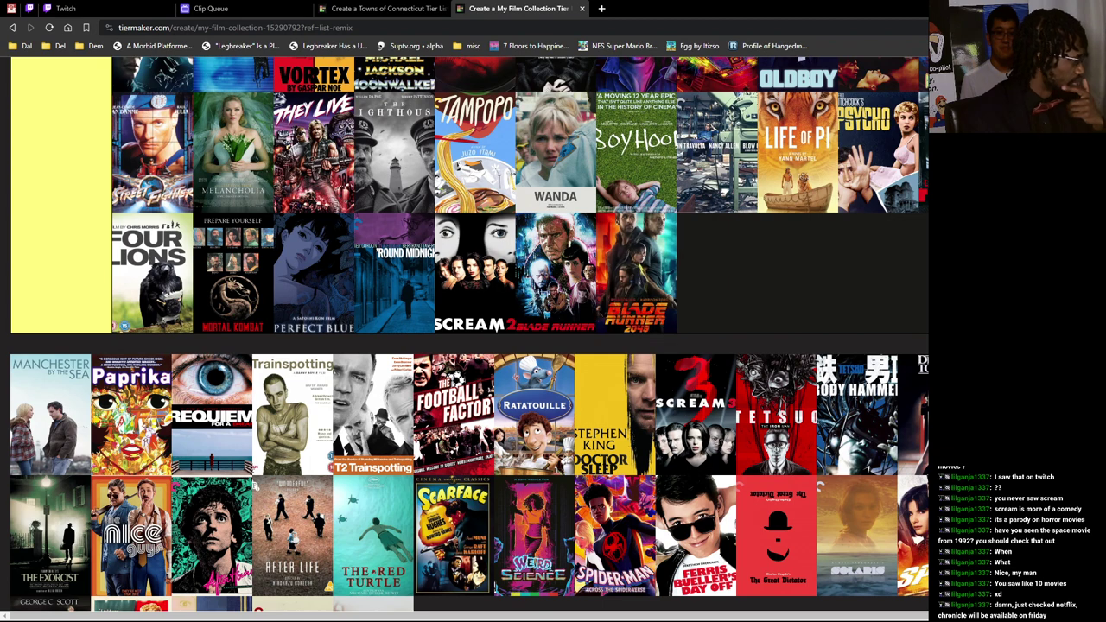
left_click_drag(50, 415, 717, 273)
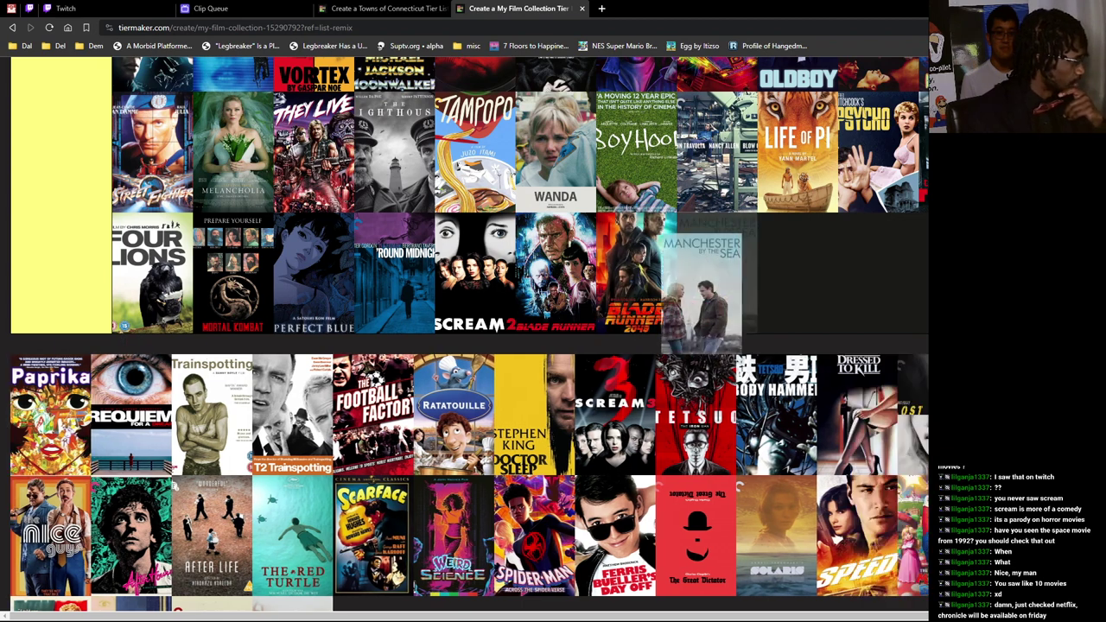
left_click_drag(50, 415, 798, 273)
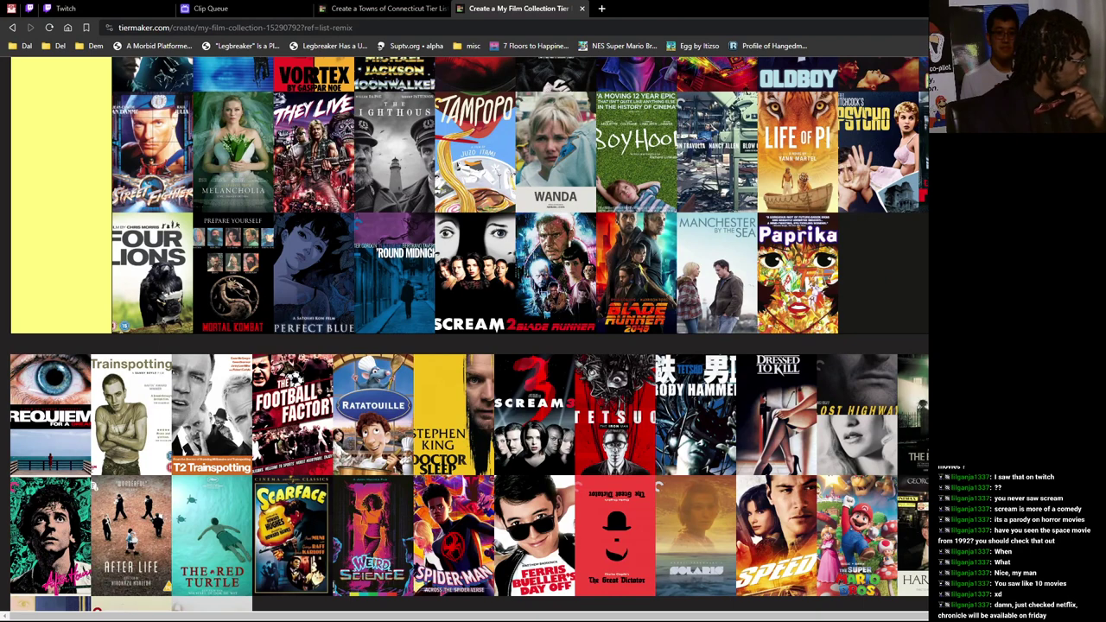
left_click_drag(50, 415, 798, 273)
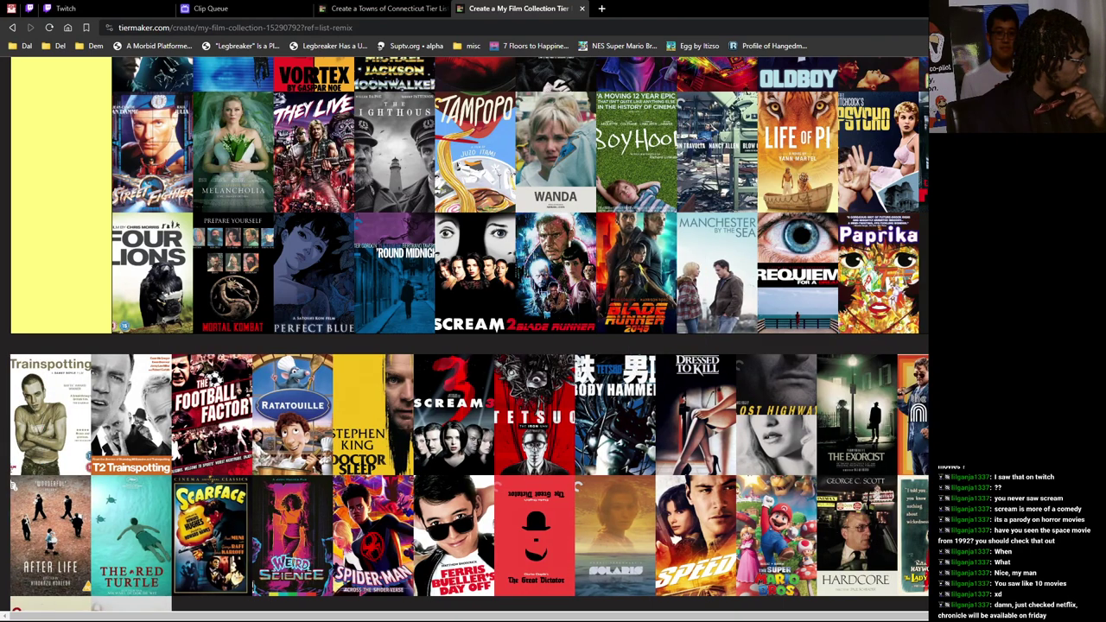
left_click_drag(50, 415, 923, 274)
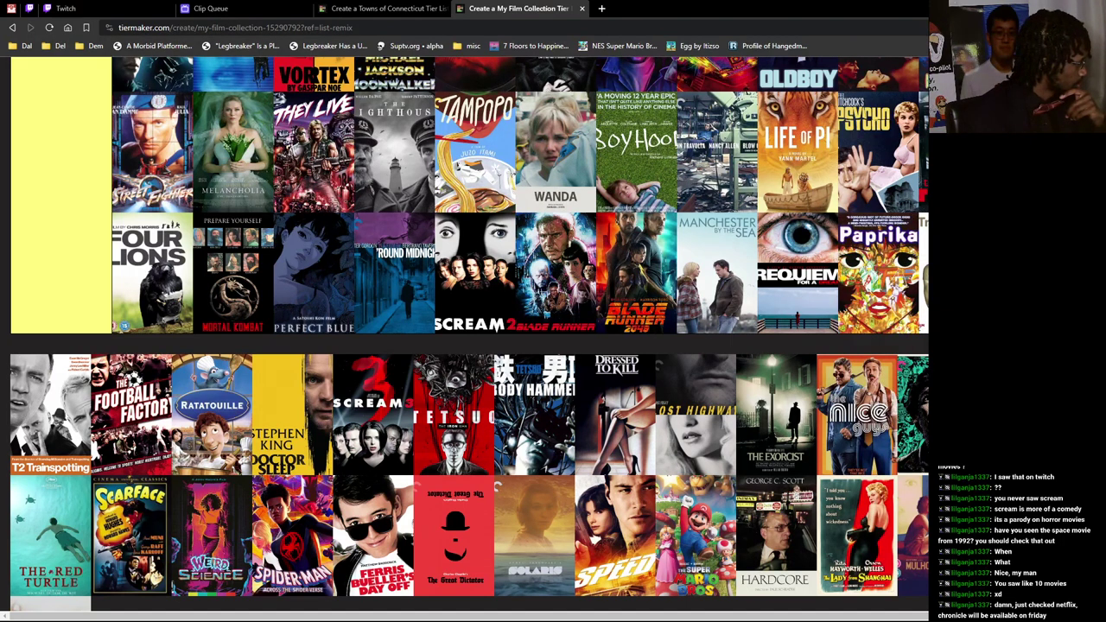
left_click_drag(51, 415, 843, 393)
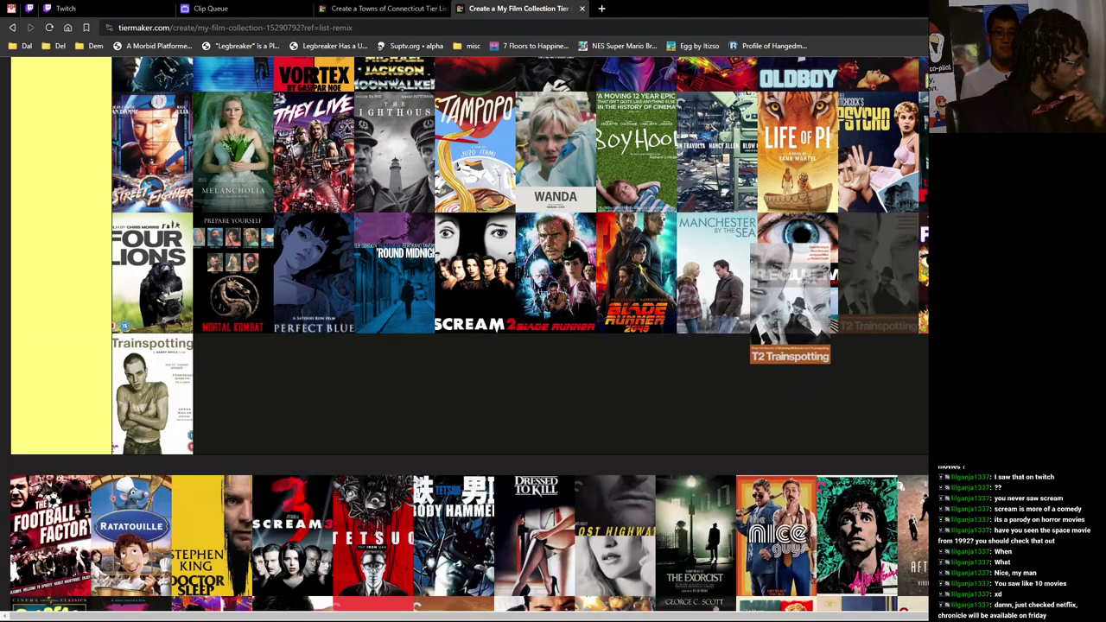
scroll(95, 437, "down", 2)
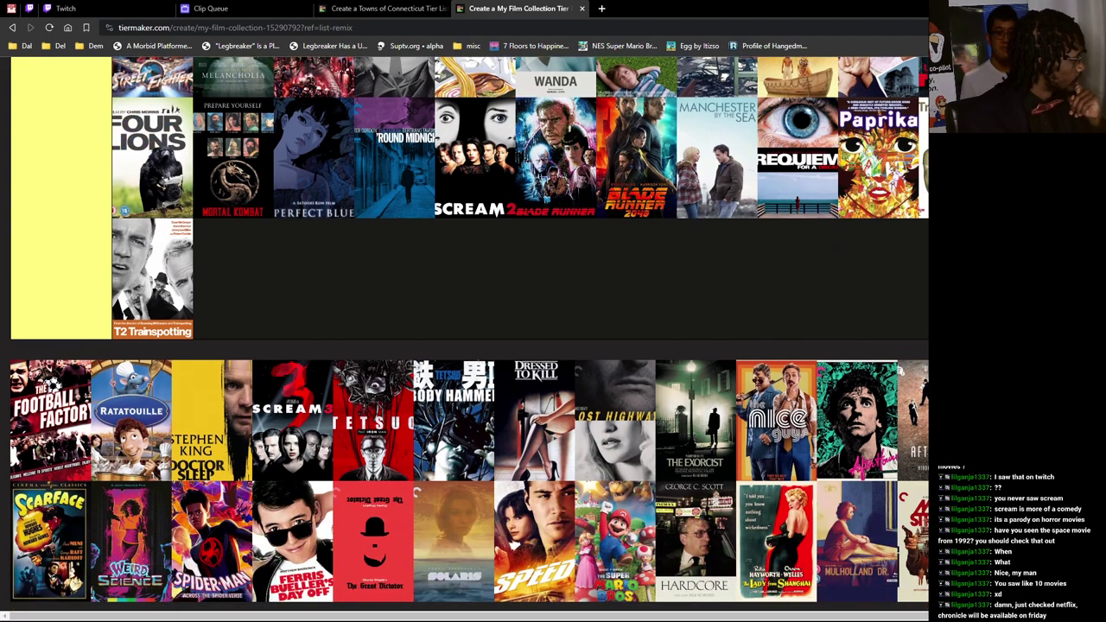
left_click_drag(98, 450, 234, 276)
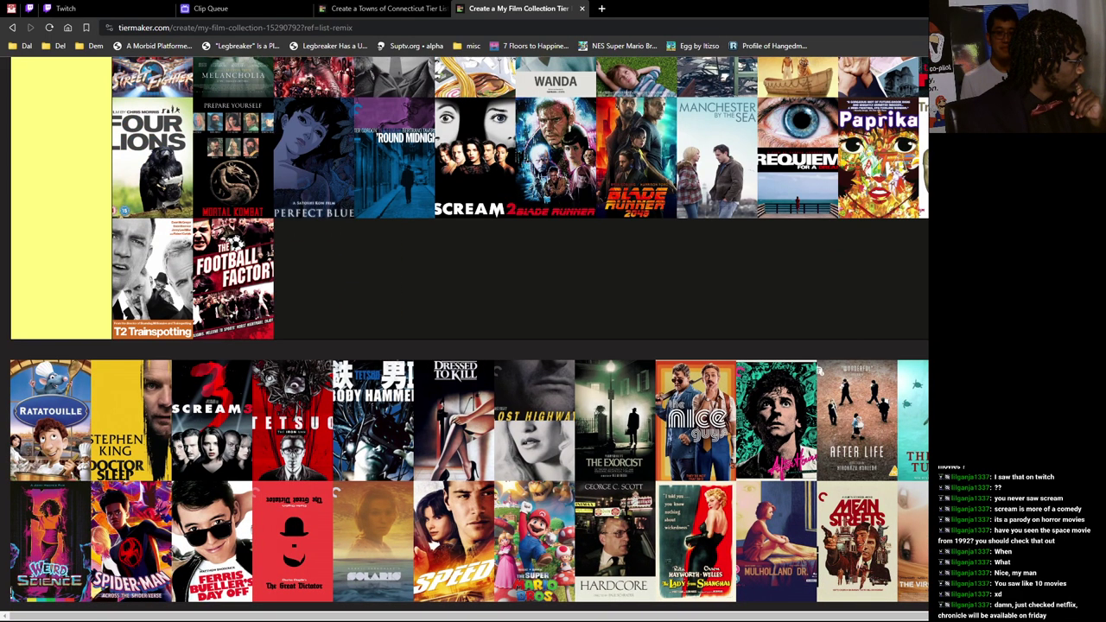
left_click_drag(50, 415, 76, 337)
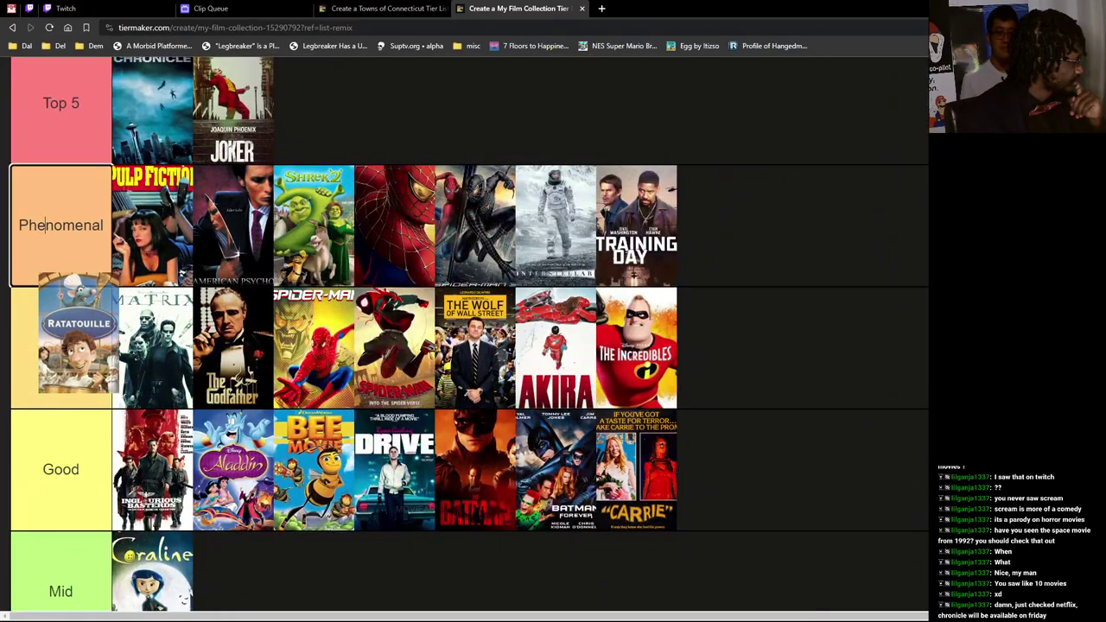
left_click_drag(76, 337, 780, 324)
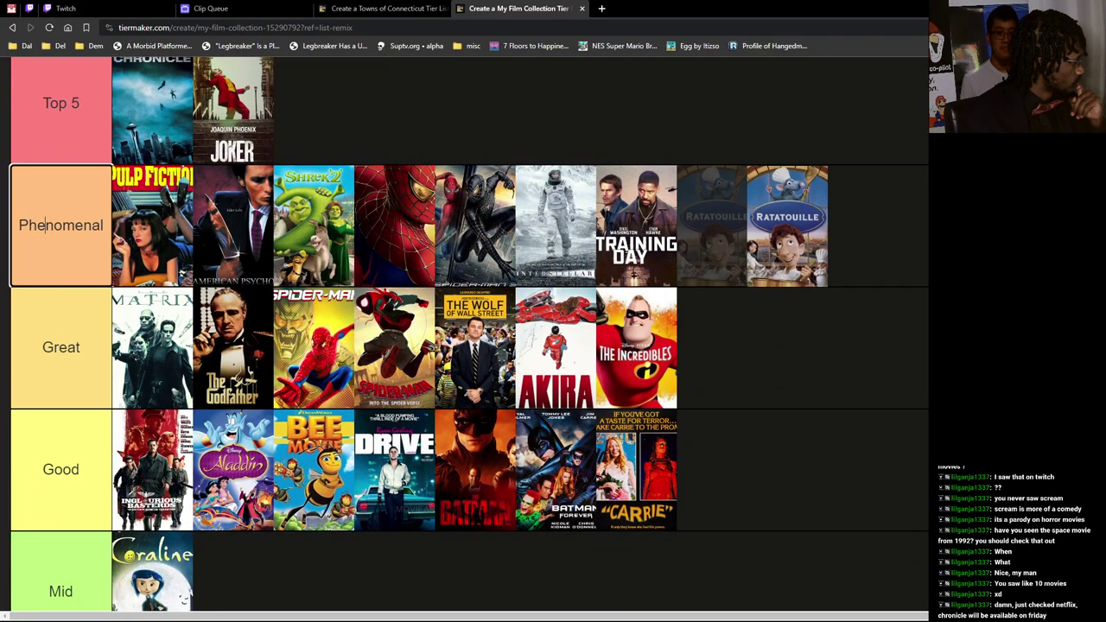
Step: Drop the Ratatouille poster at the end of the Phenomenal row, after Training Day
left_click_drag(781, 325, 782, 226)
scroll(467, 333, "down", 10)
scroll(467, 333, "down", 5)
scroll(467, 333, "down", 5)
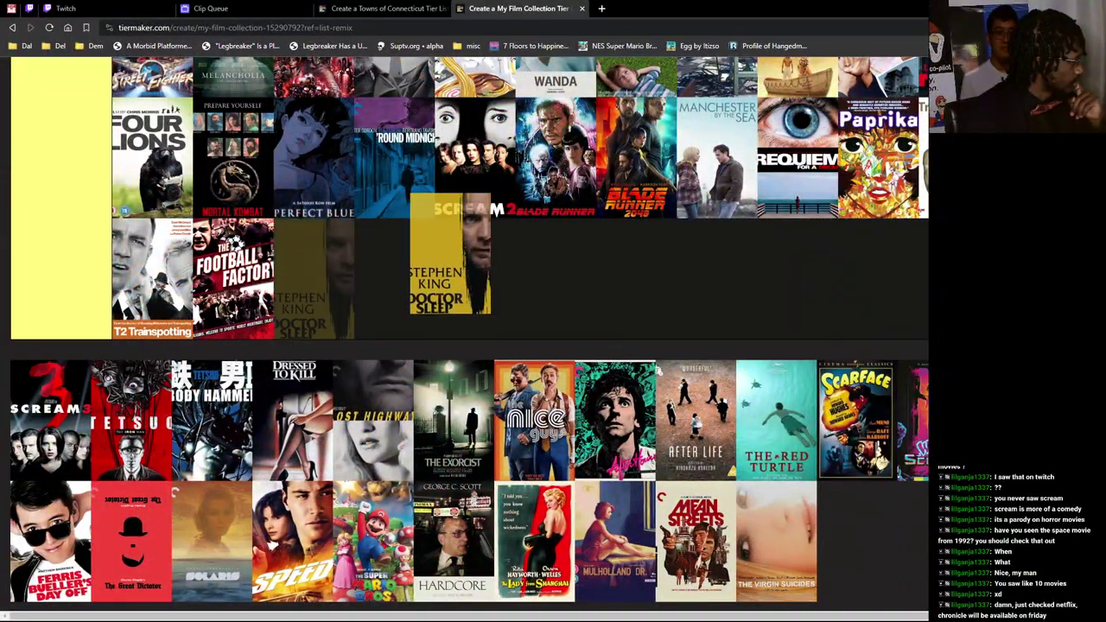
Step: File Doctor Sleep, Scream 3, Tetsuo, Tetsuo II: Body Hammer, Dressed to Kill, Lost Highway and The Exorcist under Never Seen
left_click_drag(50, 419, 450, 259)
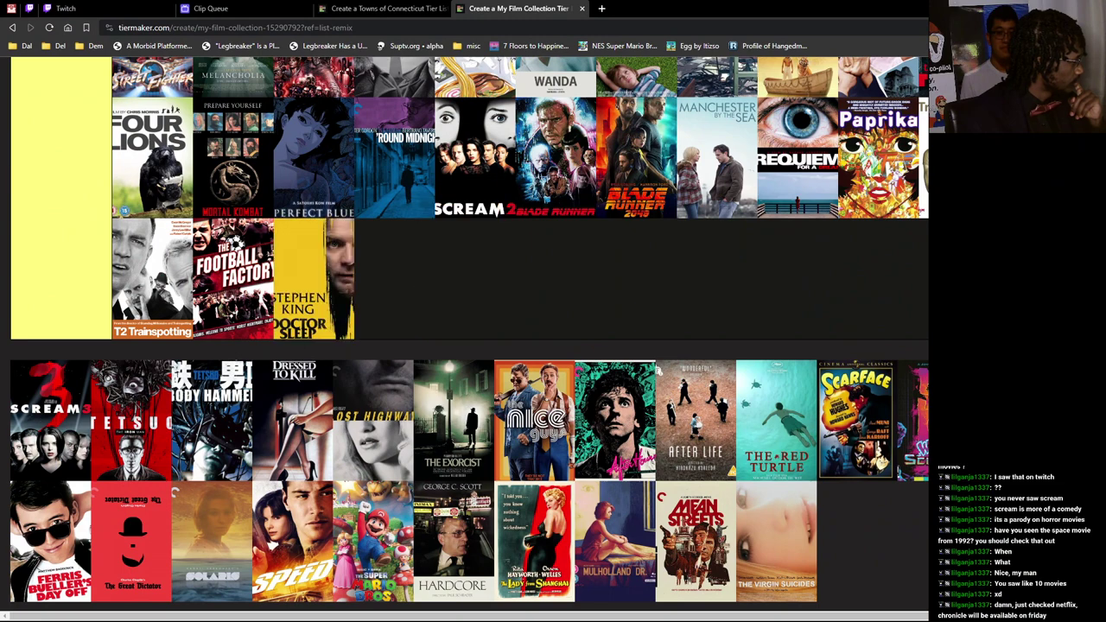
left_click_drag(50, 419, 394, 278)
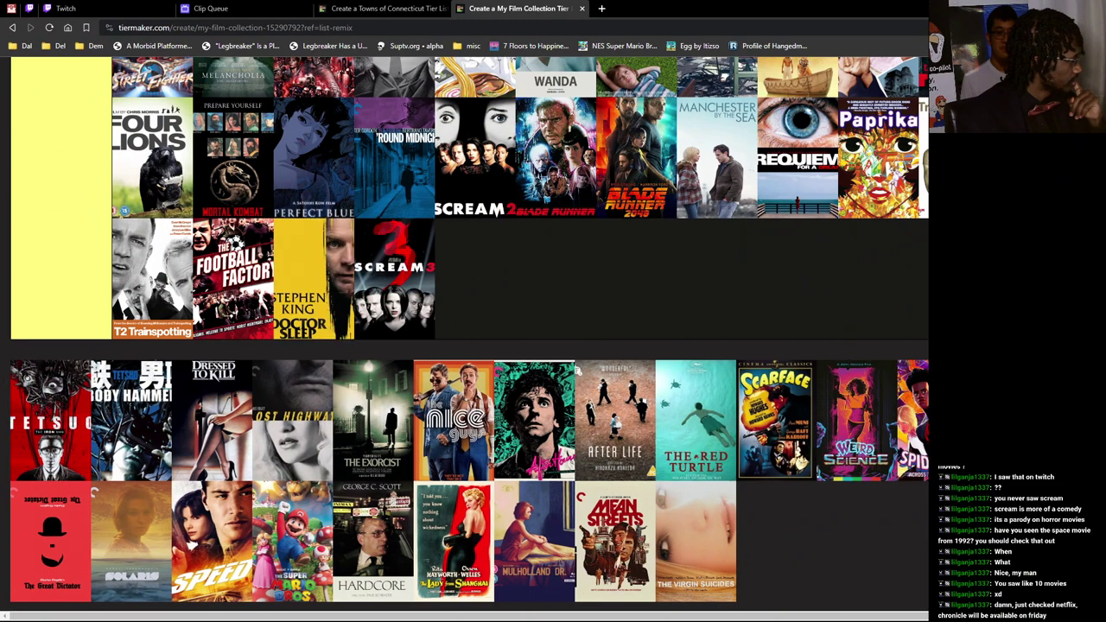
mouse_move(50, 419)
left_mouse_down()
mouse_move(59, 387)
mouse_move(54, 407)
left_mouse_up()
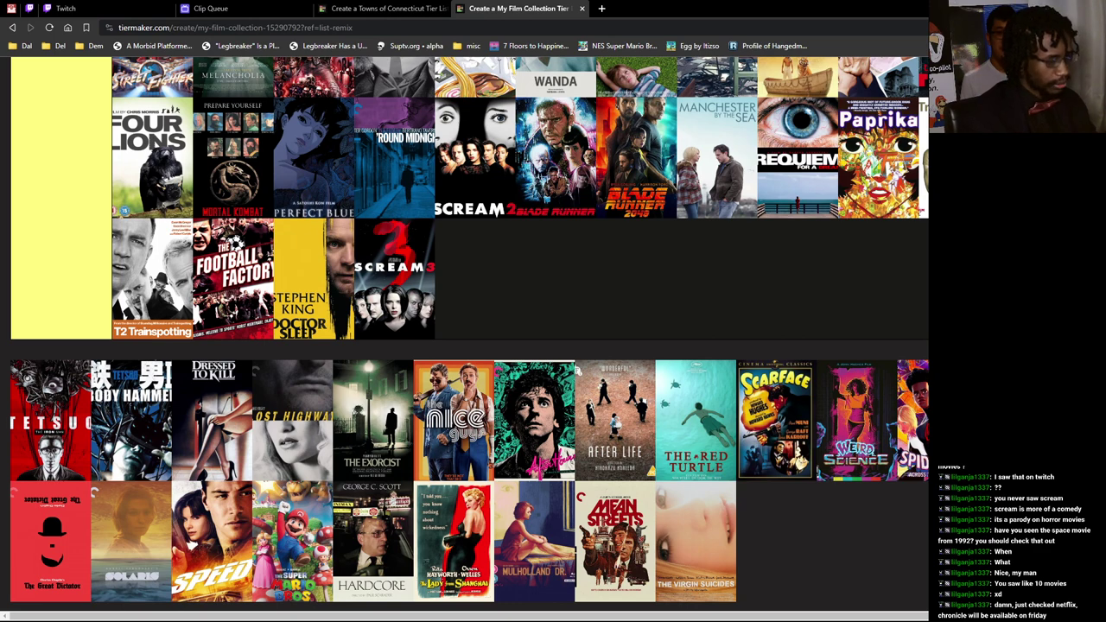
mouse_move(50, 420)
left_mouse_down()
mouse_move(242, 415)
mouse_move(475, 278)
left_mouse_up()
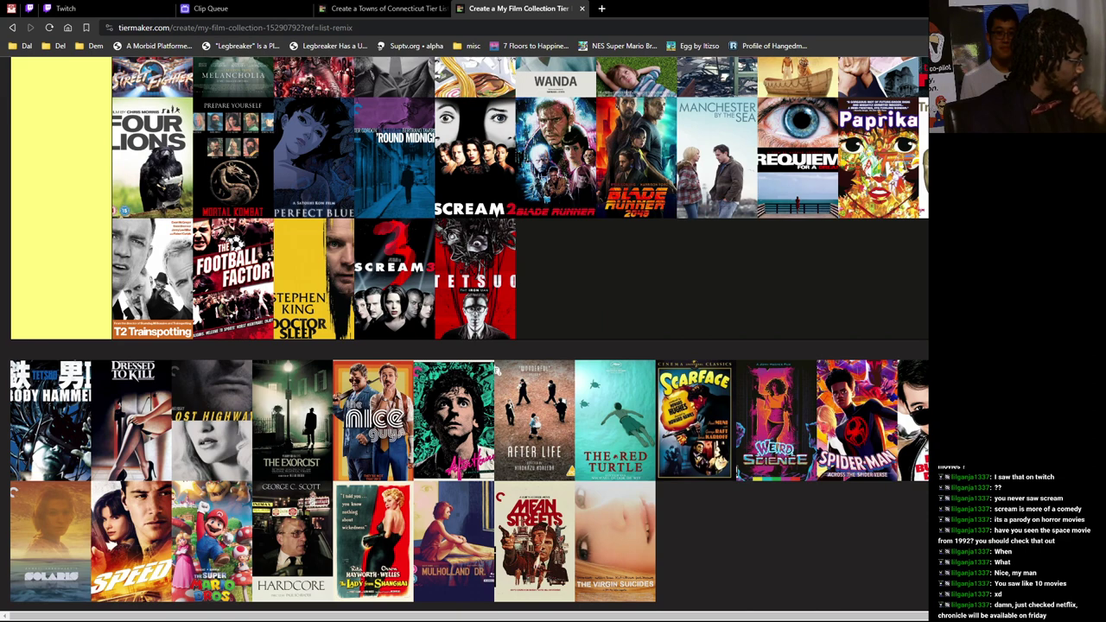
mouse_move(50, 420)
left_mouse_down()
mouse_move(160, 406)
mouse_move(556, 278)
left_mouse_up()
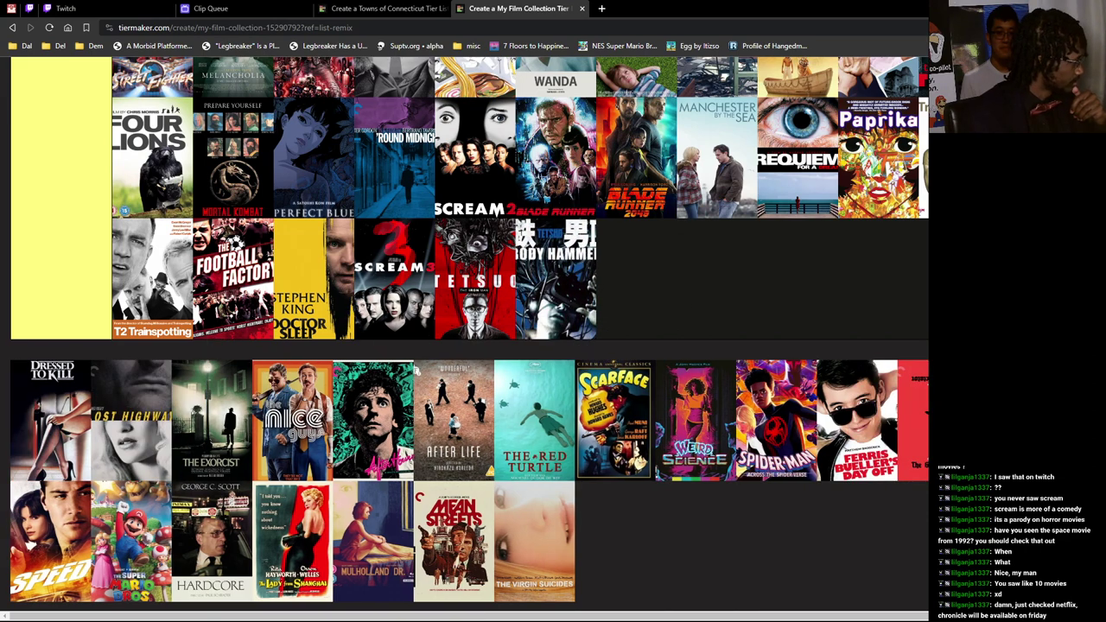
left_click_drag(50, 420, 636, 278)
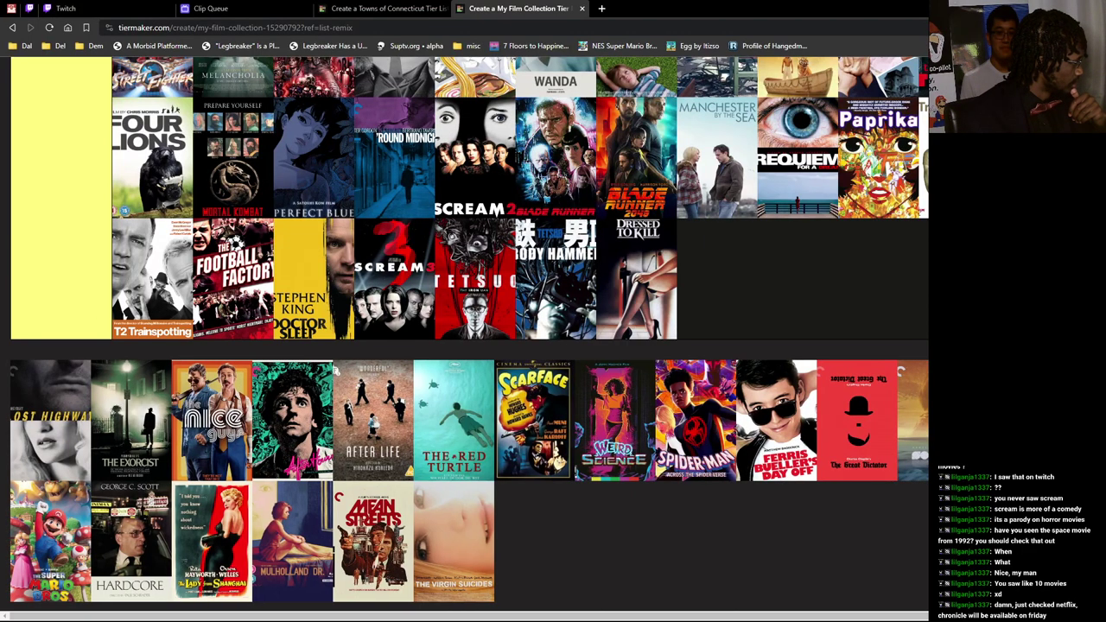
left_click_drag(50, 420, 718, 278)
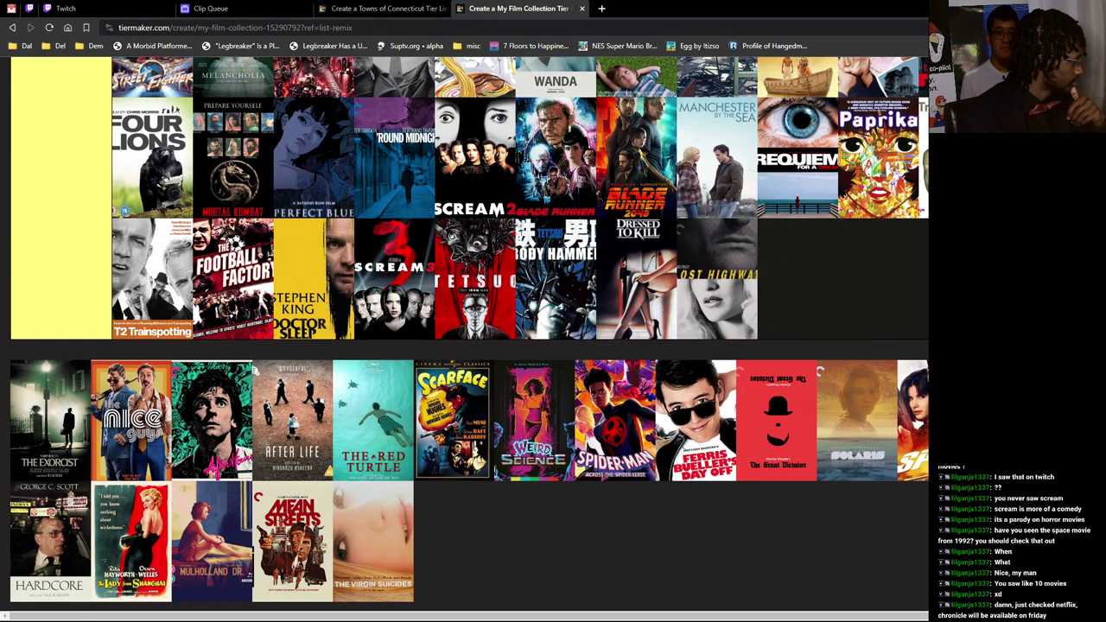
mouse_move(50, 420)
left_mouse_down()
mouse_move(320, 346)
mouse_move(797, 278)
left_mouse_up()
mouse_move(50, 420)
left_mouse_down()
mouse_move(49, 309)
mouse_move(61, 290)
mouse_move(45, 228)
left_mouse_up()
scroll(45, 229, "down", 5)
scroll(45, 228, "down", 5)
scroll(467, 328, "down", 4)
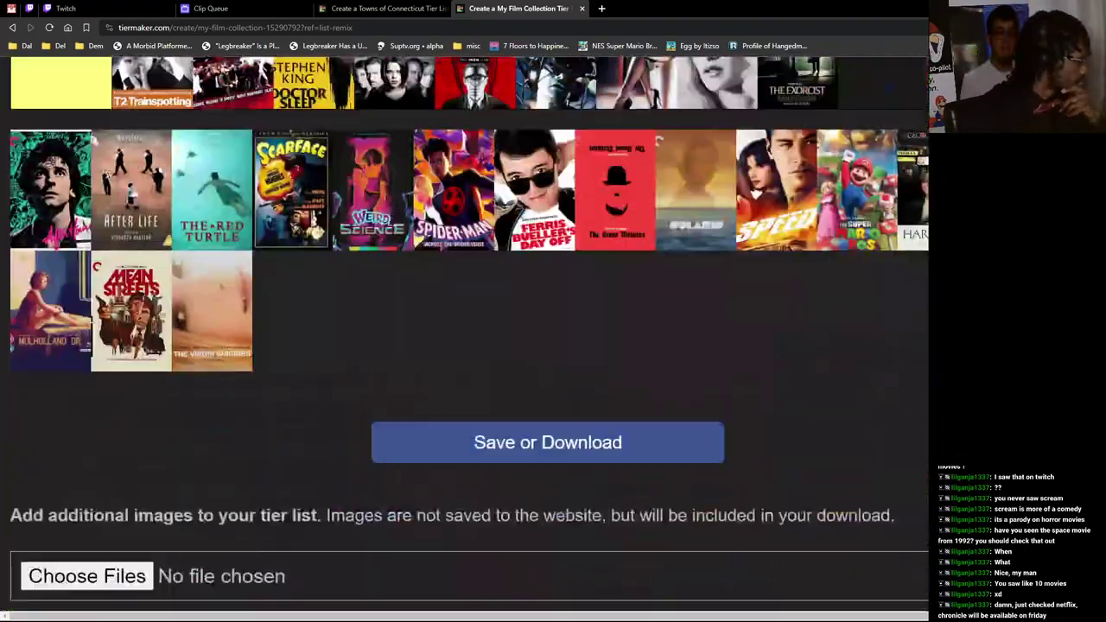
scroll(466, 328, "up", 1)
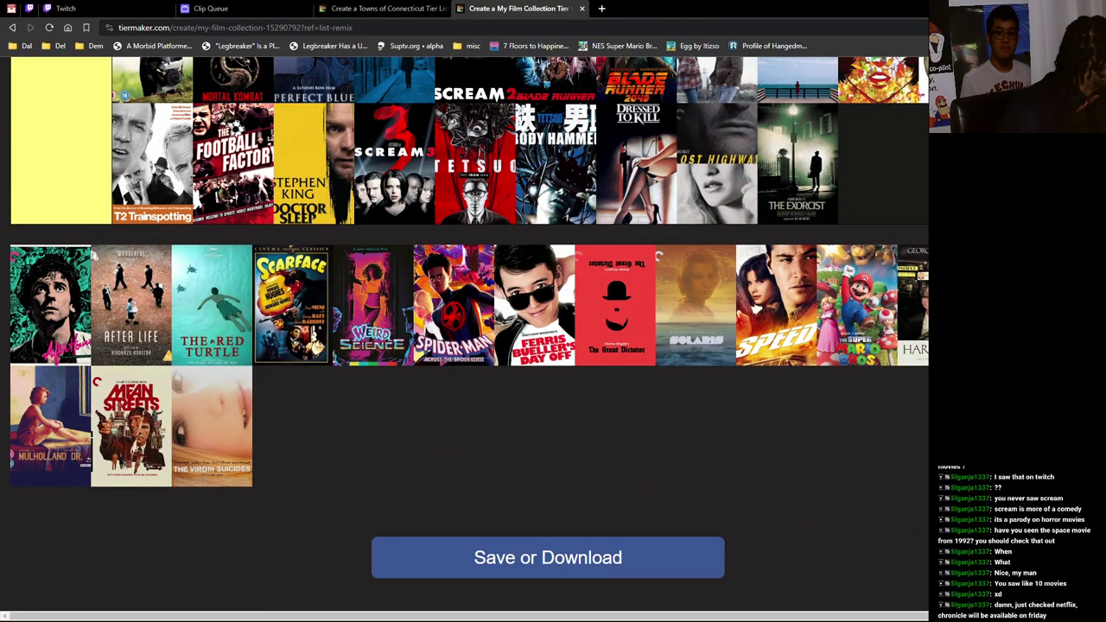
Step: Add After Life, The Red Turtle, Scarface, Weird Science, Spider-Verse and Ferris Bueller to the yellow Never Seen tier
left_click_drag(51, 304, 879, 165)
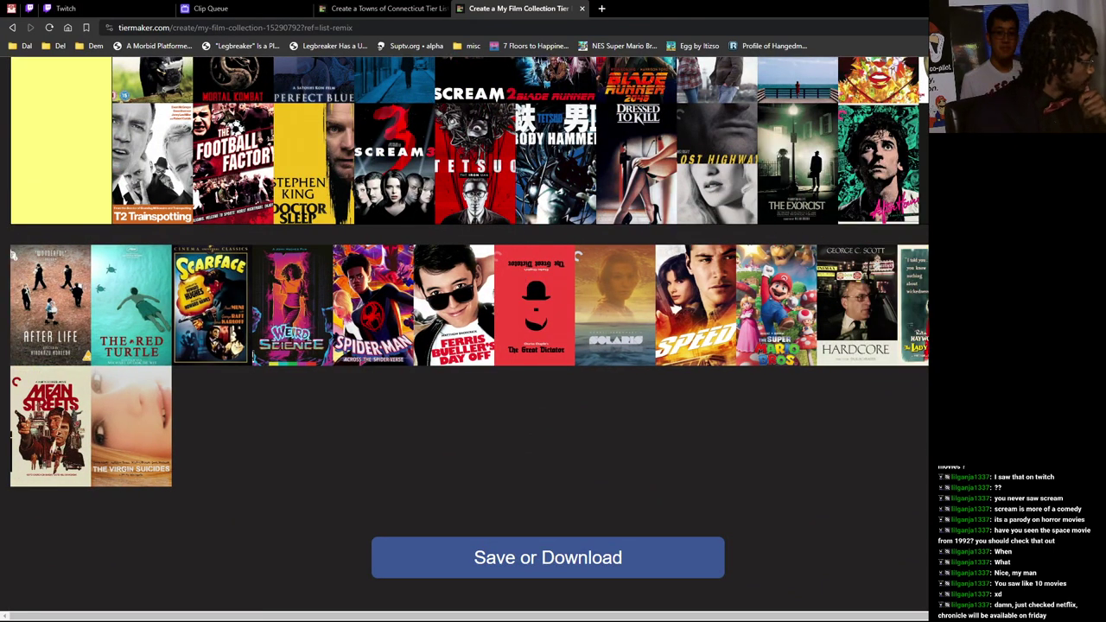
left_click_drag(13, 255, 899, 164)
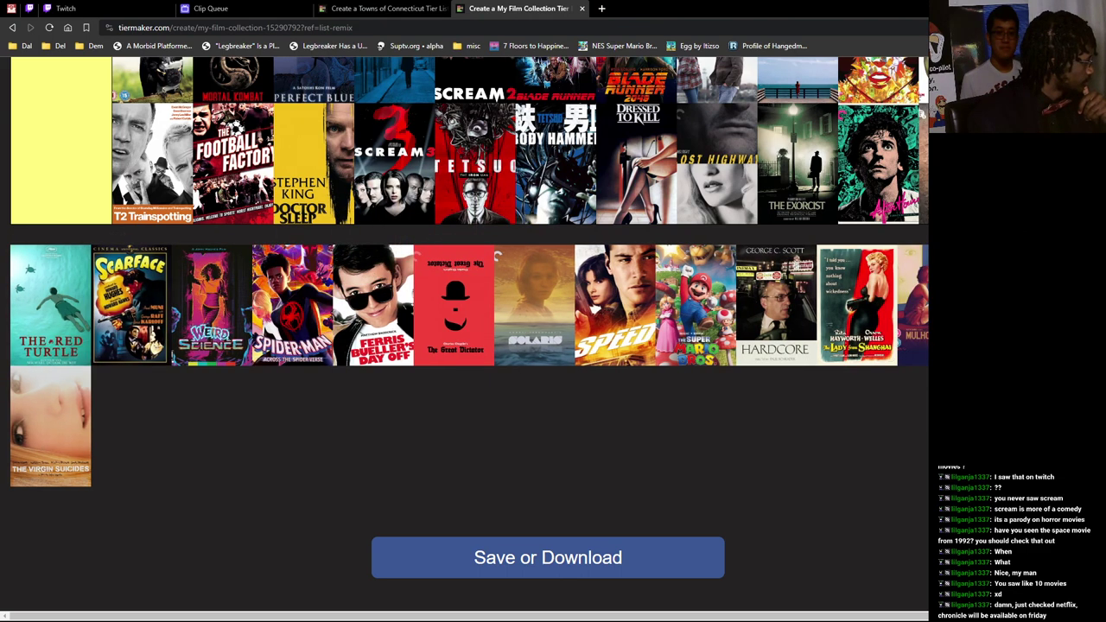
left_click_drag(50, 304, 702, 287)
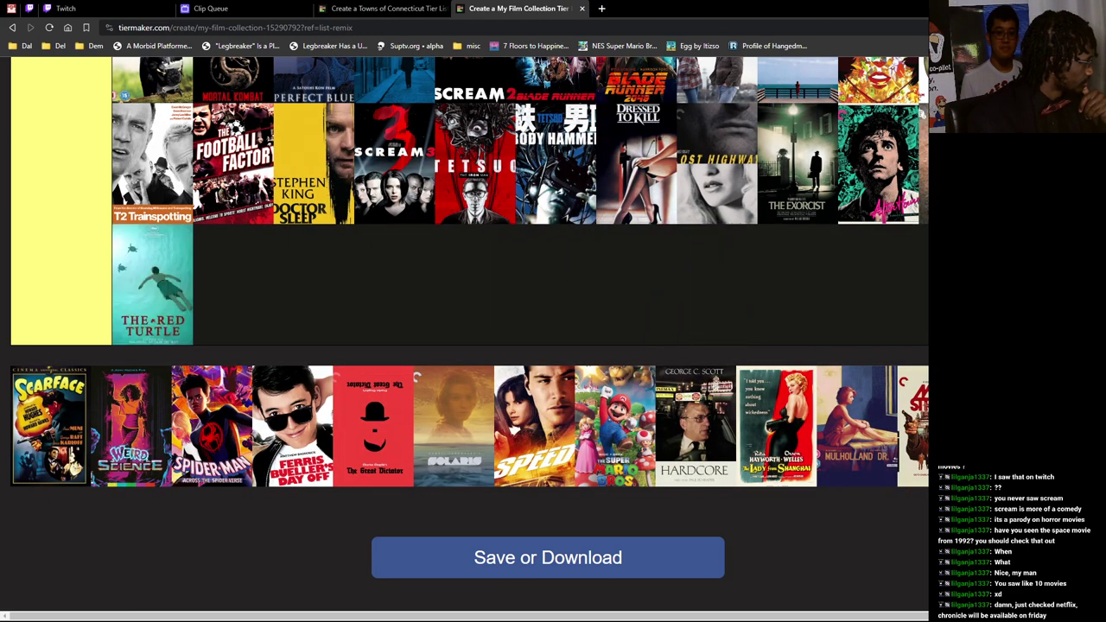
left_click_drag(49, 427, 231, 285)
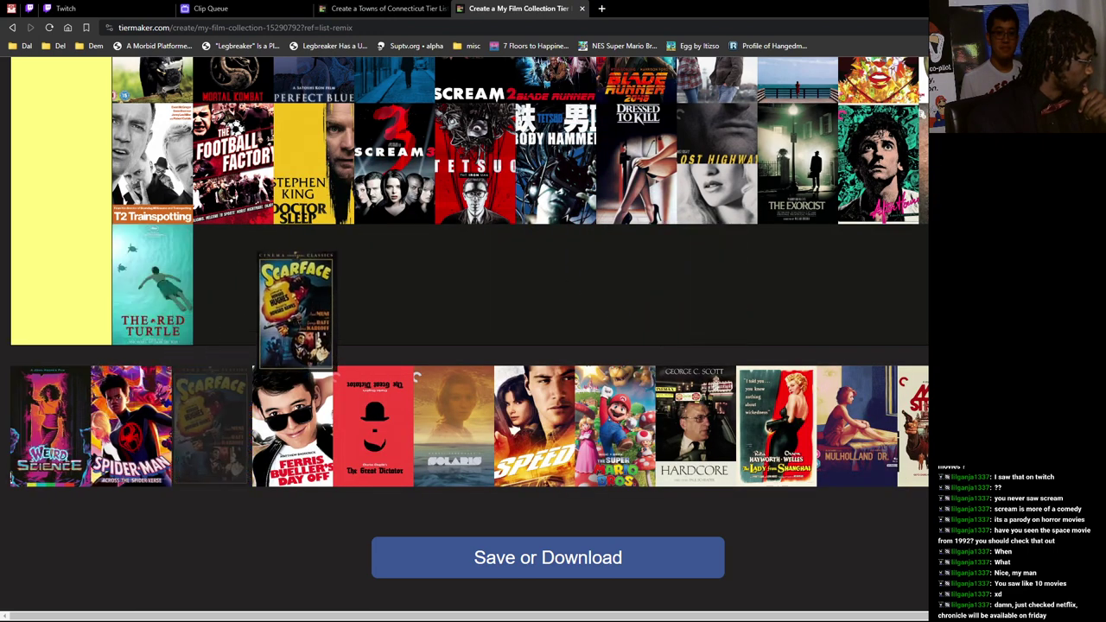
mouse_move(49, 426)
left_mouse_down()
mouse_move(264, 337)
mouse_move(313, 286)
left_mouse_up()
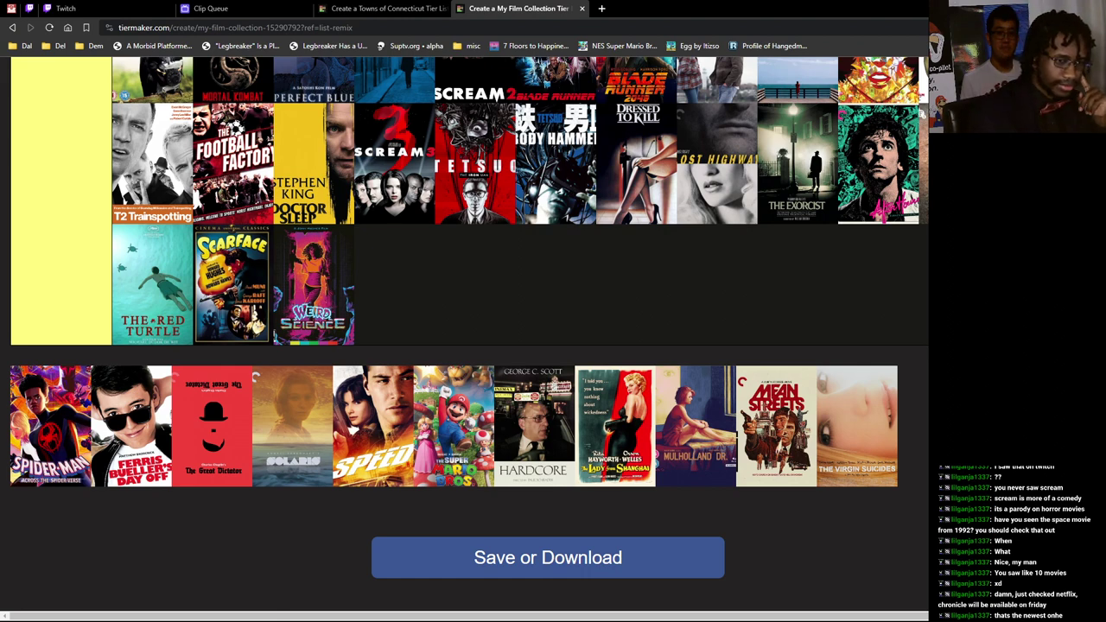
left_click_drag(51, 426, 458, 281)
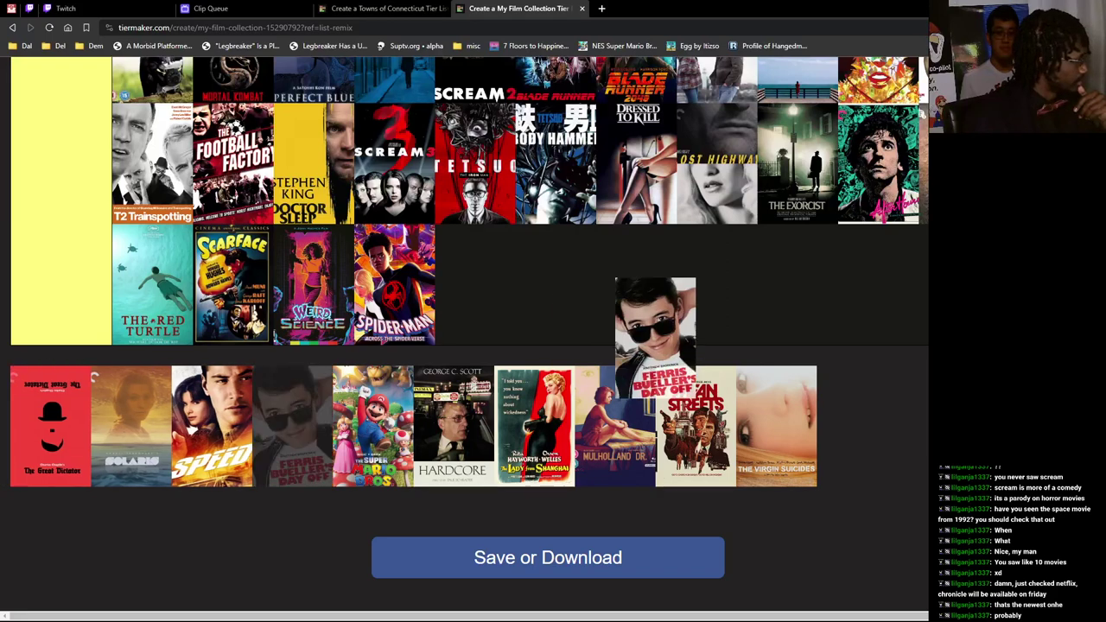
left_click_drag(50, 426, 474, 284)
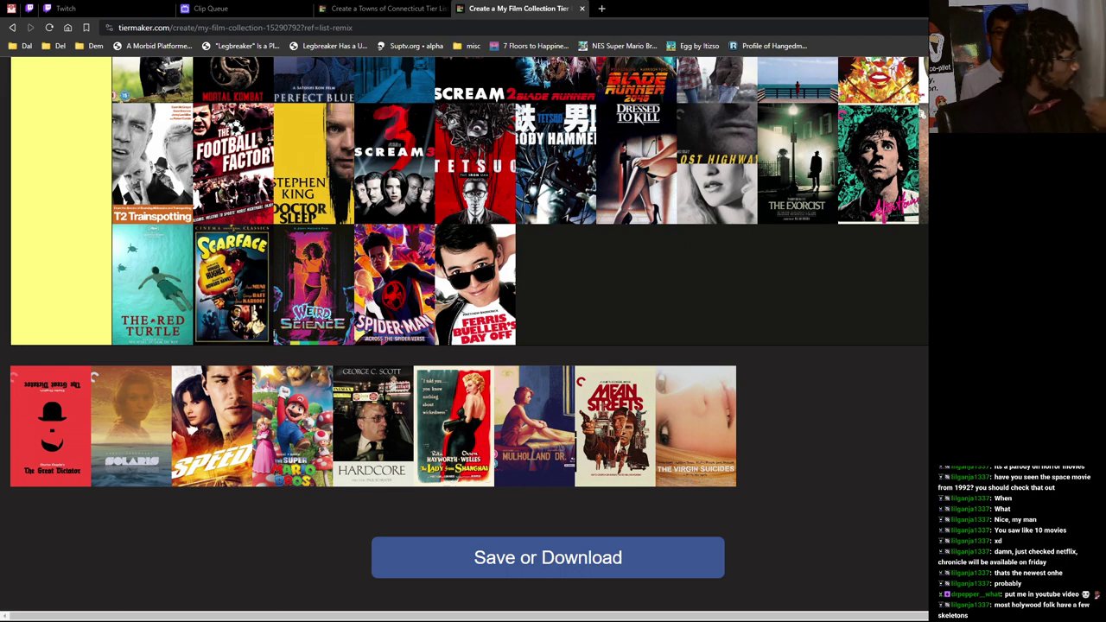
Step: Add Great Dictator, Solaris, Speed, Super Mario Bros, Hardcore, Lady from Shanghai and Mulholland Dr. to the yellow tier
left_click_drag(51, 427, 556, 285)
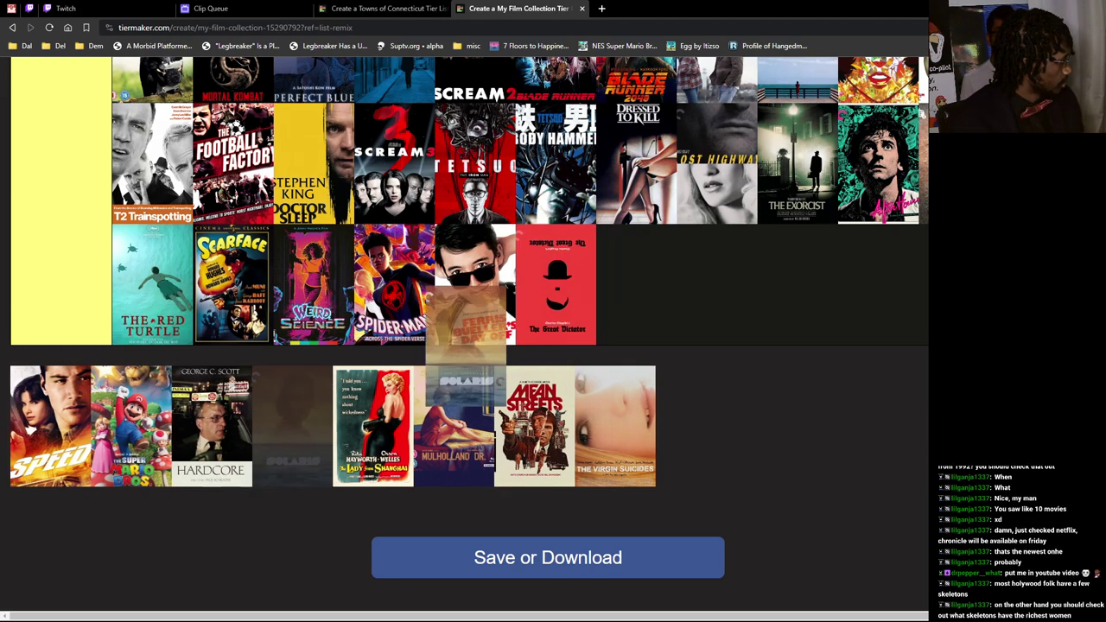
left_click_drag(13, 377, 599, 233)
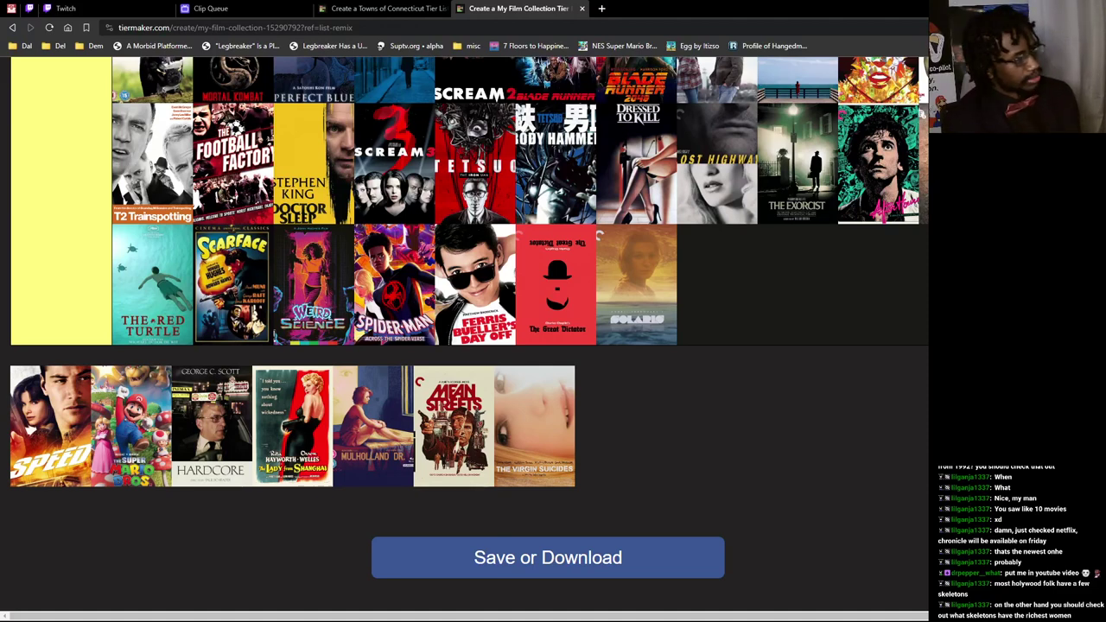
mouse_move(50, 426)
left_mouse_down()
mouse_move(403, 372)
mouse_move(735, 286)
left_mouse_up()
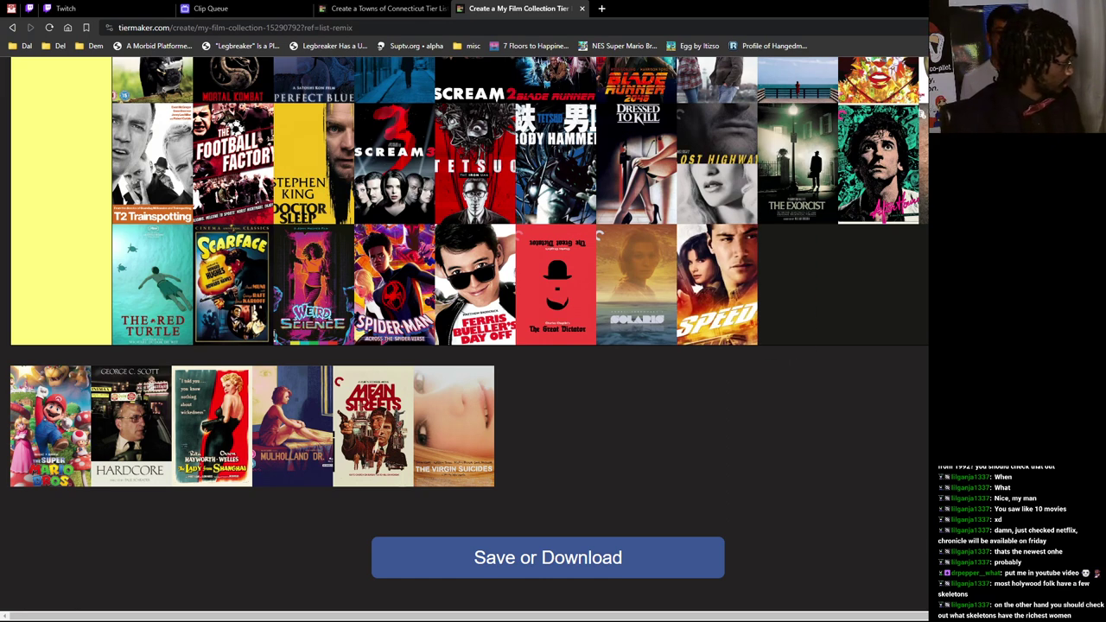
left_click_drag(50, 427, 778, 303)
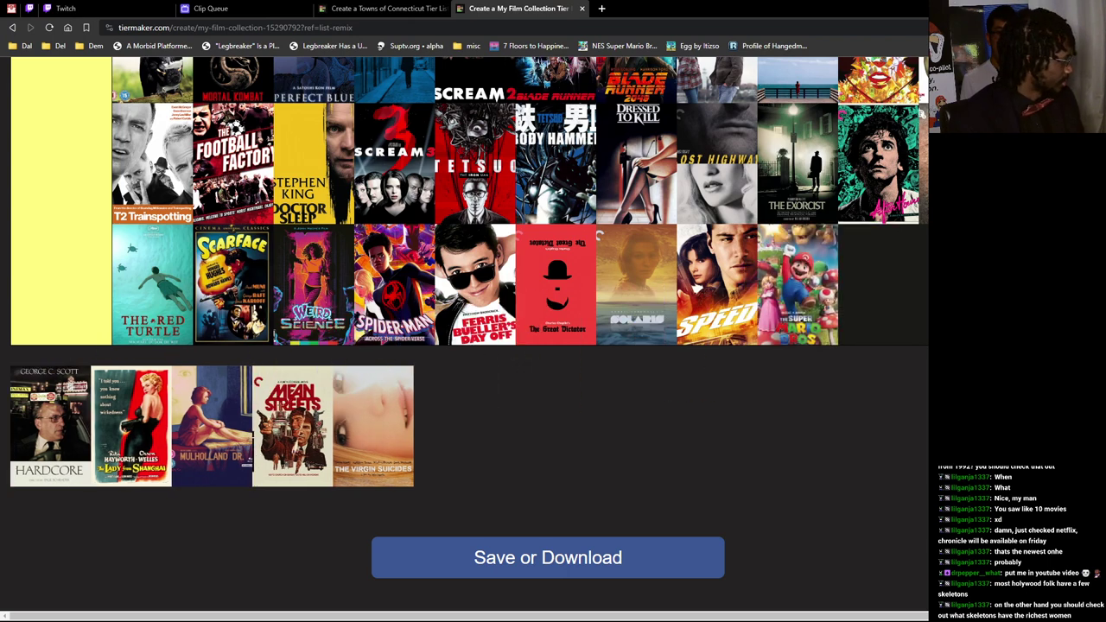
left_click_drag(50, 426, 879, 285)
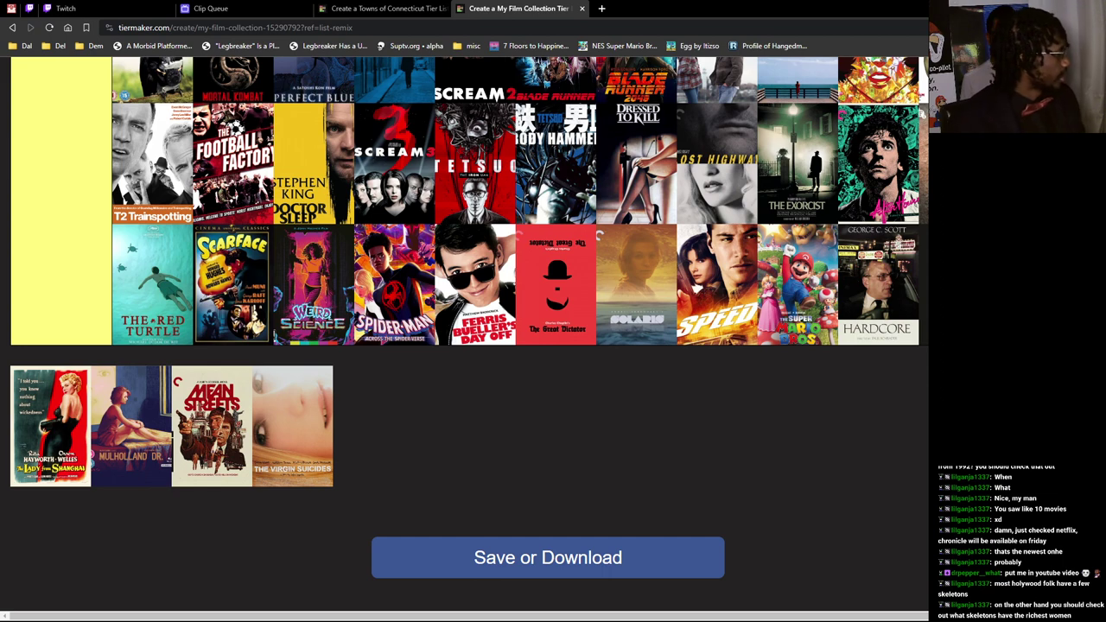
left_click_drag(50, 427, 899, 286)
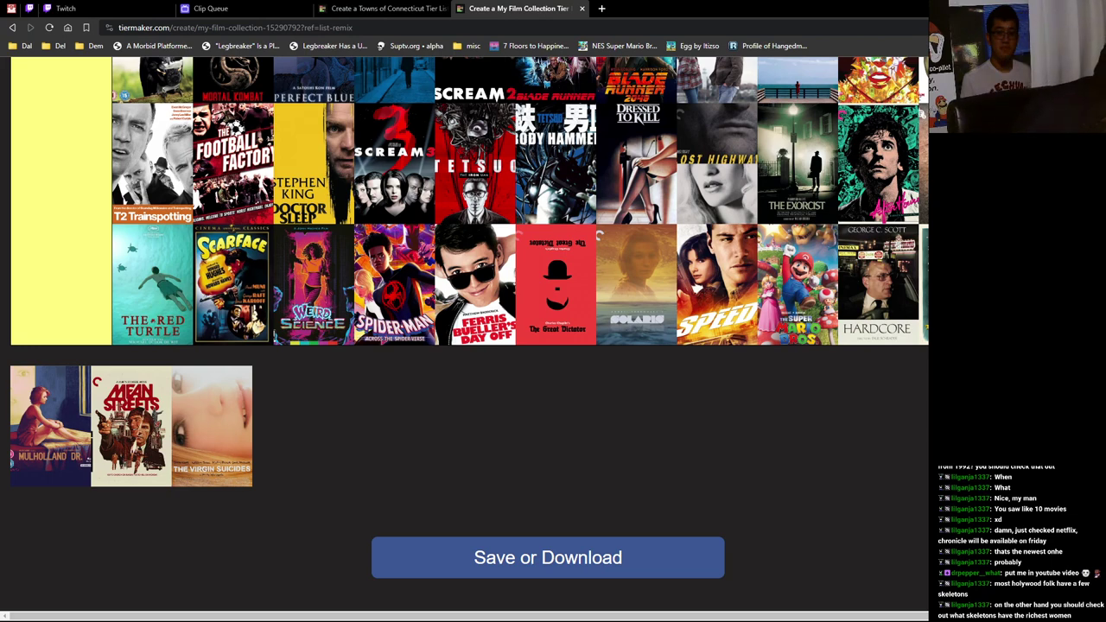
left_click_drag(50, 424, 899, 371)
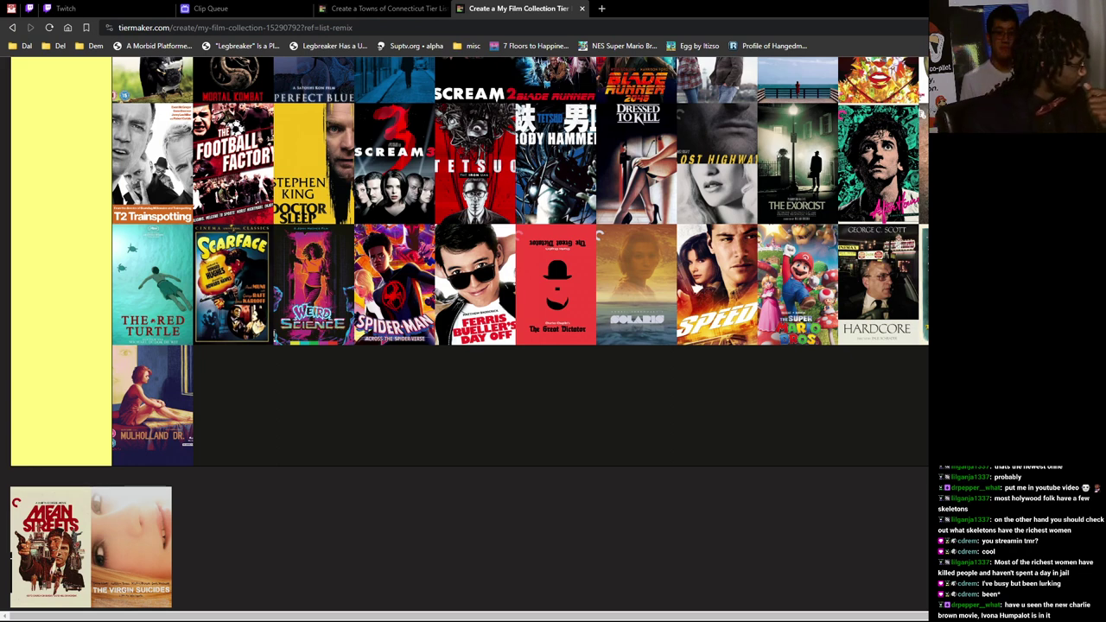
scroll(472, 333, "down", 1)
Step: Place Mean Streets and The Virgin Suicides after Mulholland Dr., emptying the poster pool
mouse_move(50, 489)
left_mouse_down()
mouse_move(168, 425)
mouse_move(233, 346)
left_mouse_up()
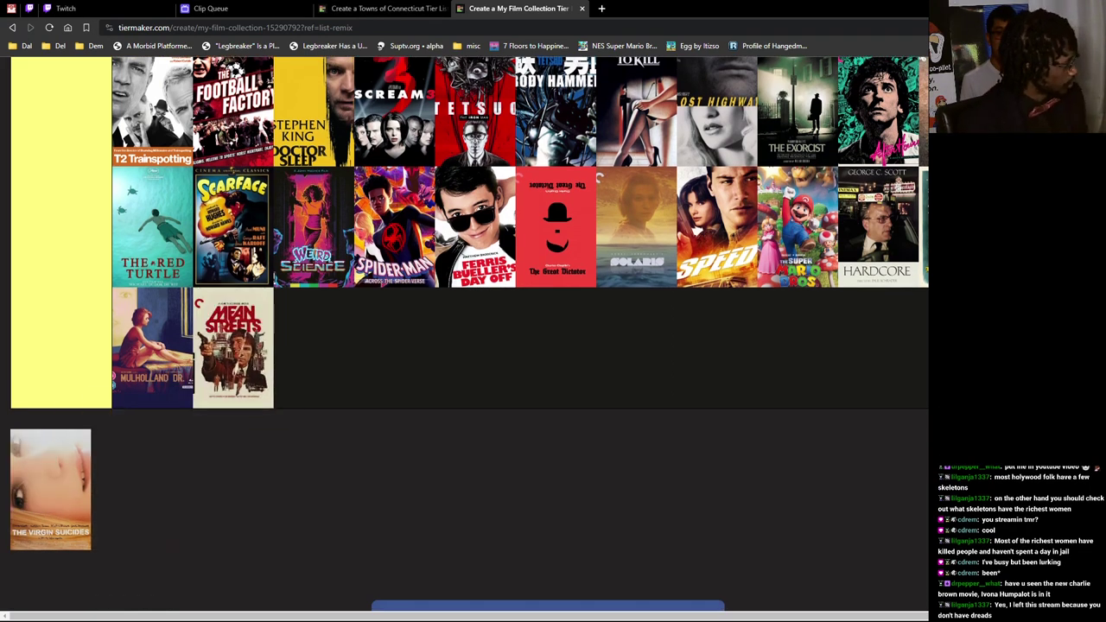
mouse_move(50, 489)
left_mouse_down()
mouse_move(402, 404)
mouse_move(313, 346)
left_mouse_up()
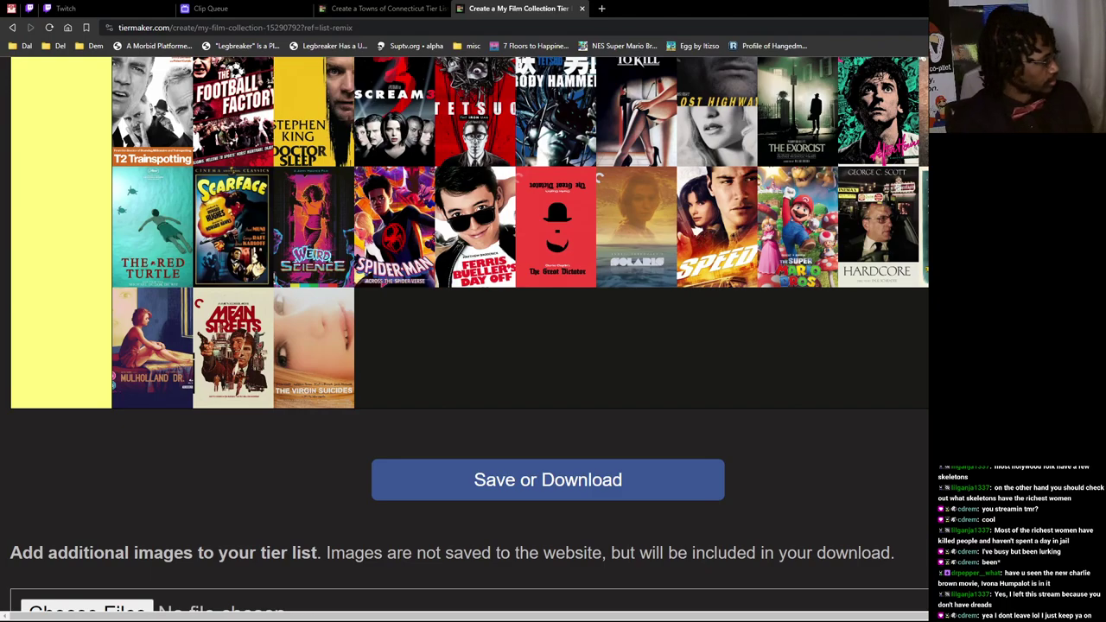
scroll(74, 145, "up", 5)
scroll(74, 146, "up", 5)
scroll(73, 145, "up", 5)
scroll(78, 145, "up", 5)
scroll(79, 145, "up", 2)
scroll(79, 145, "down", 1)
scroll(78, 145, "down", 1)
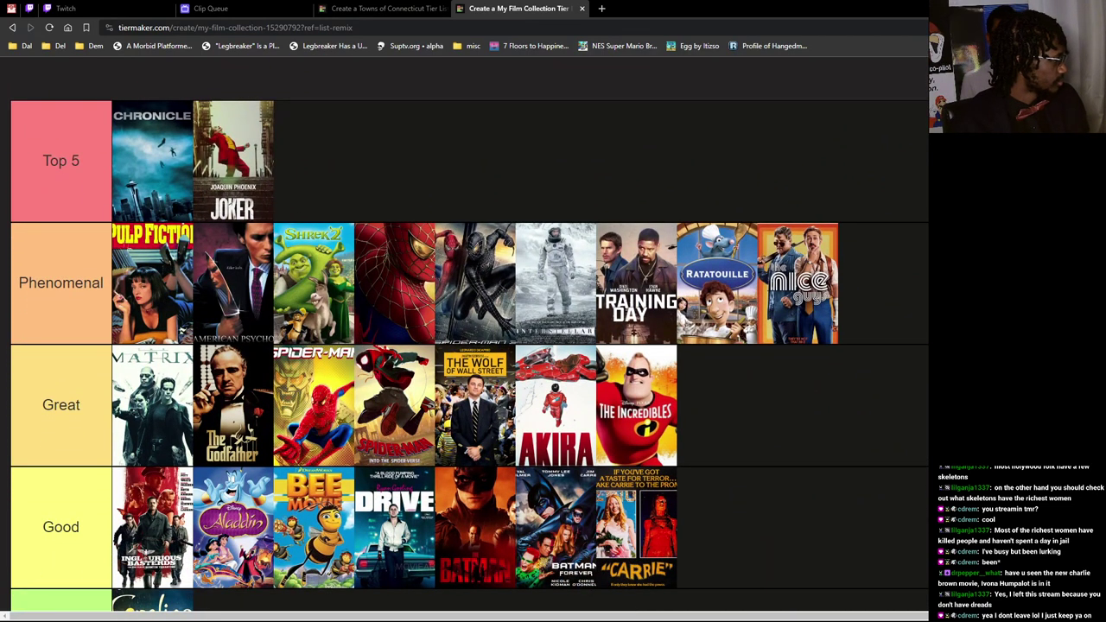
Step: Close the film tier list tab with Ctrl+W, bringing back the Towns of Connecticut list
key("ctrl+w")
scroll(467, 346, "up", 1)
scroll(467, 346, "down", 3)
scroll(467, 346, "down", 5)
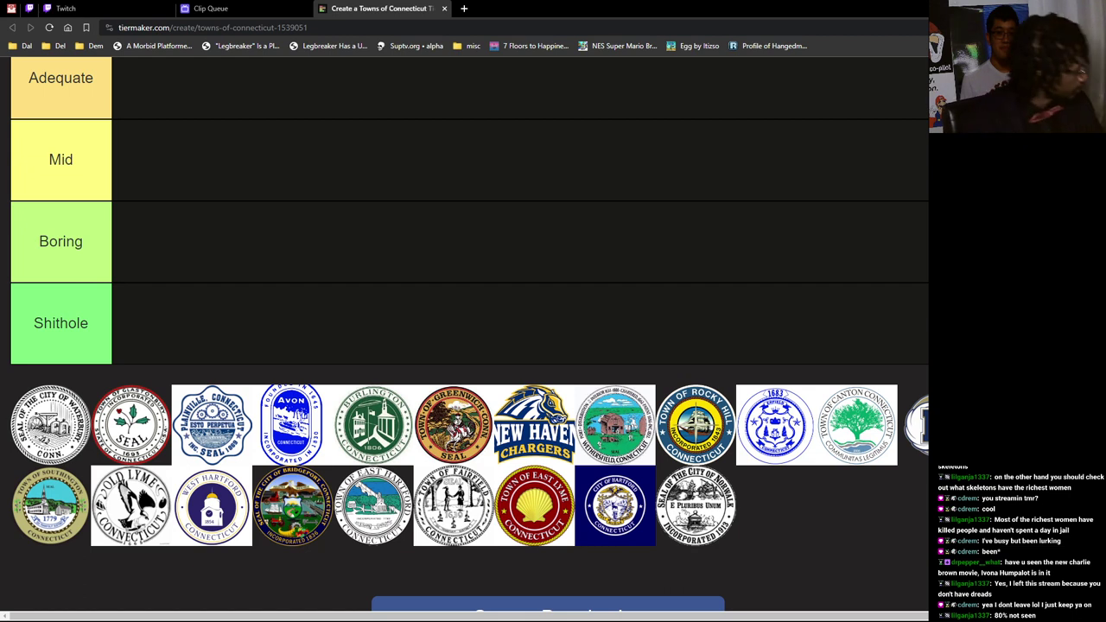
Step: Rank Waterbury and Glastonbury as Shithole, Avon as Boring, Burlington as Adequate and Greenwich as Decent
left_click_drag(49, 424, 152, 323)
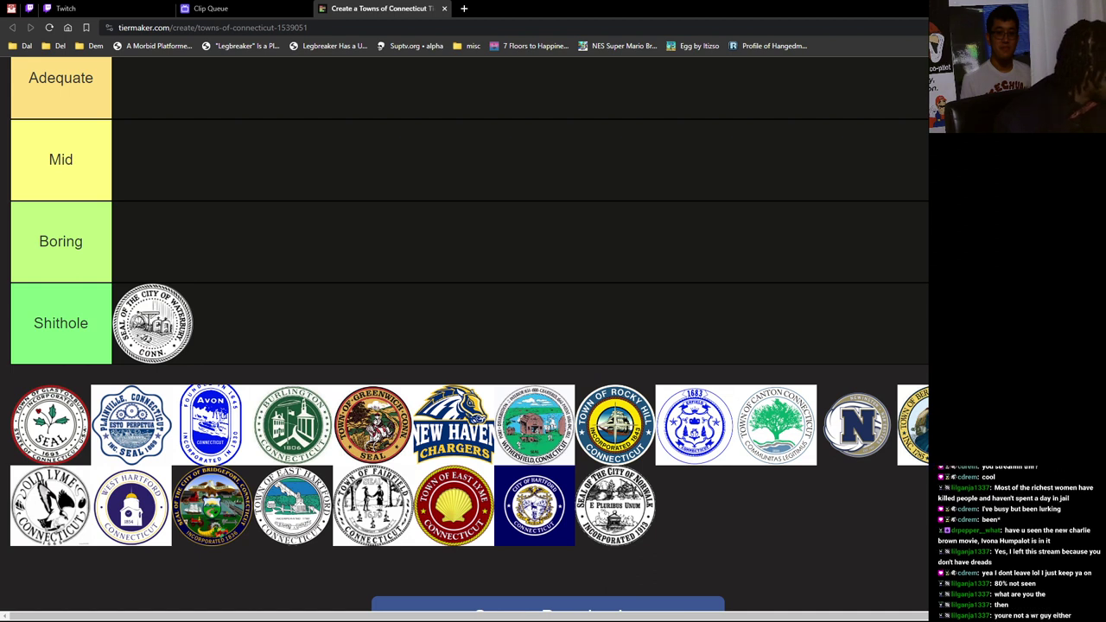
left_click_drag(50, 424, 353, 324)
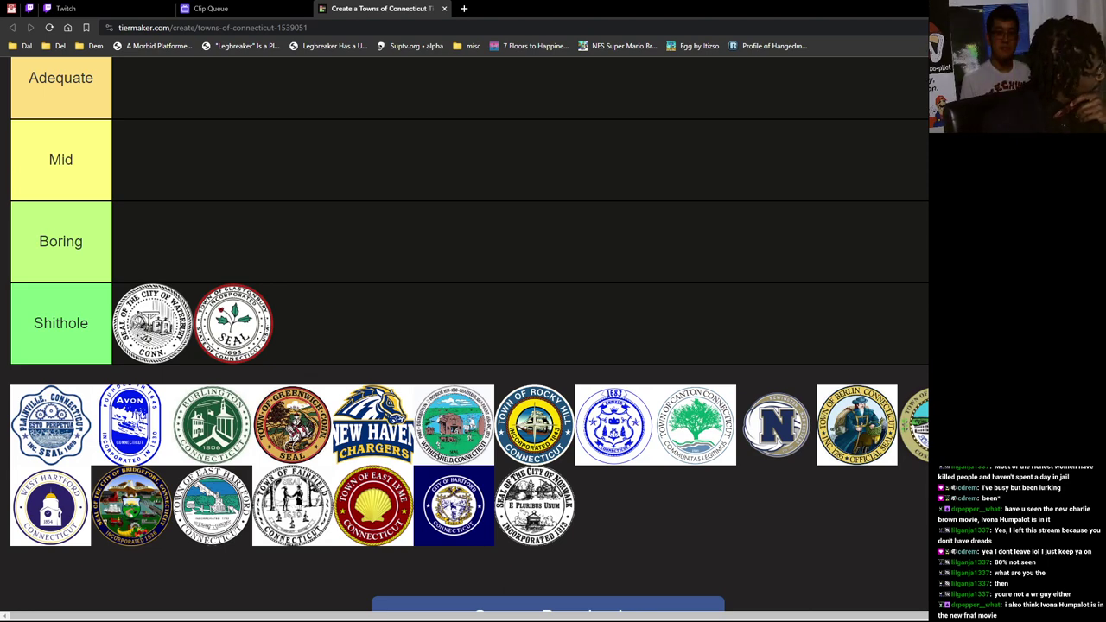
mouse_move(50, 425)
left_mouse_down()
mouse_move(51, 412)
mouse_move(152, 385)
left_mouse_up()
scroll(51, 412, "up", 2)
scroll(51, 413, "up", 1)
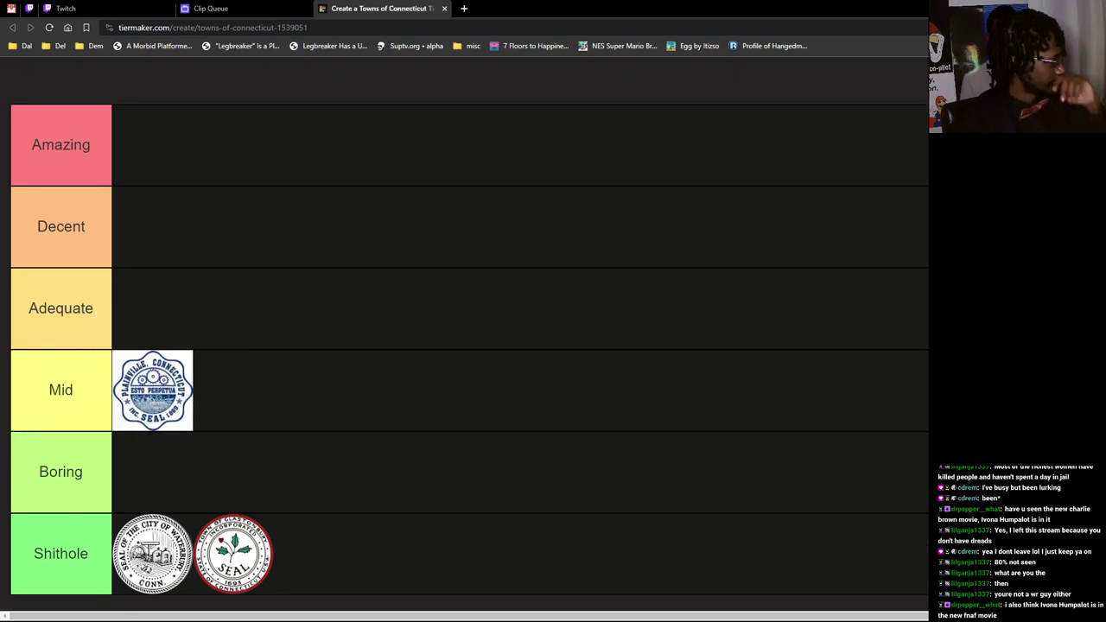
scroll(470, 346, "down", 4)
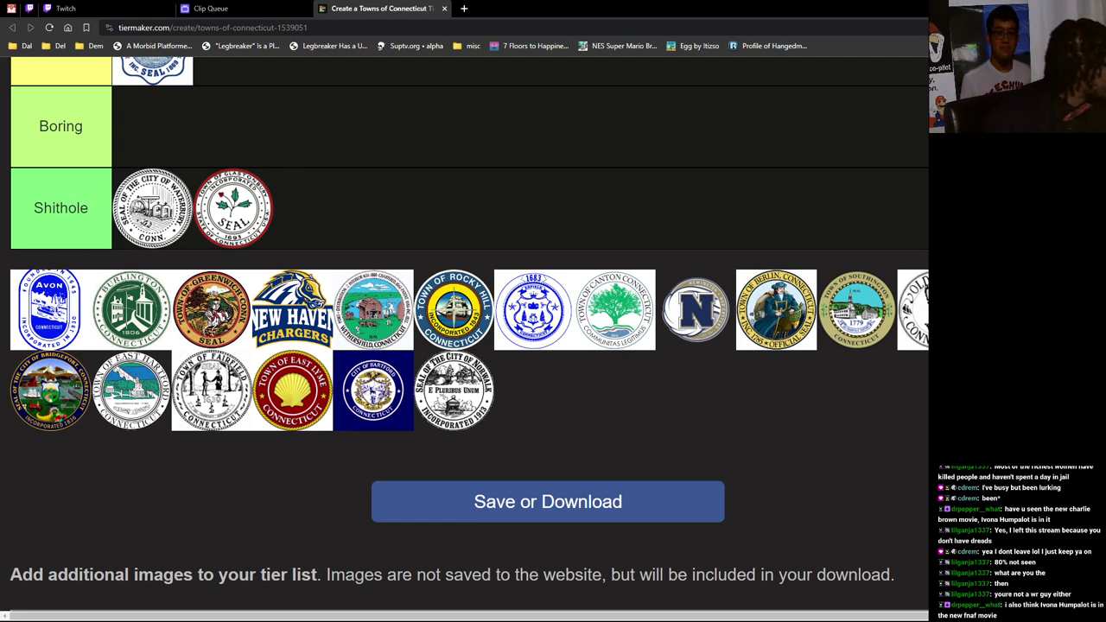
left_click_drag(49, 310, 173, 312)
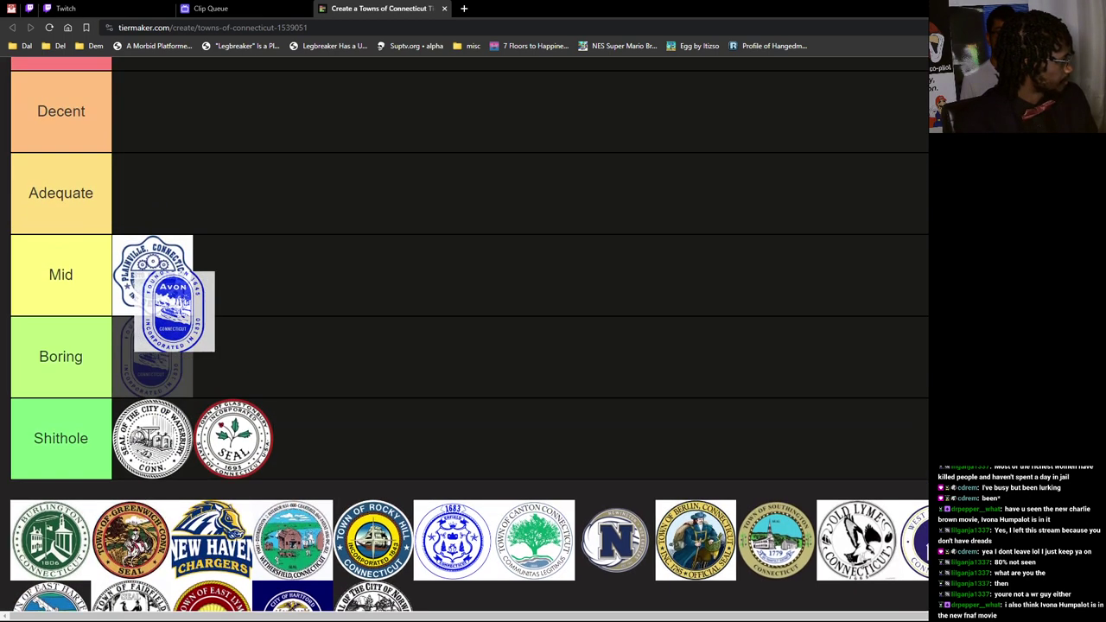
left_click_drag(172, 311, 165, 355)
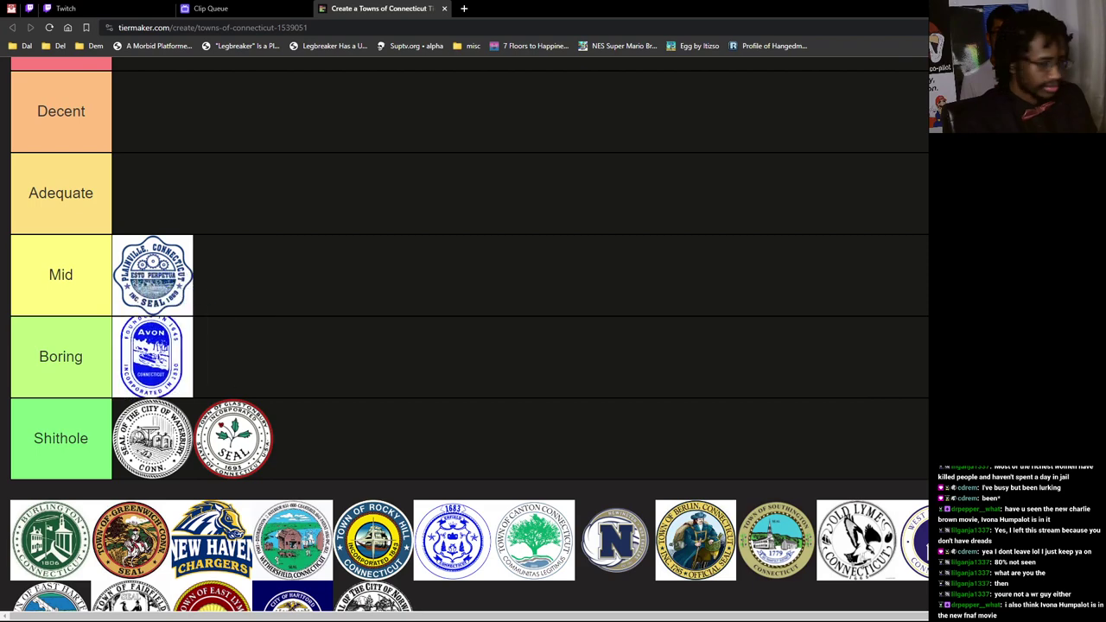
scroll(467, 328, "down", 3)
scroll(467, 328, "up", 2)
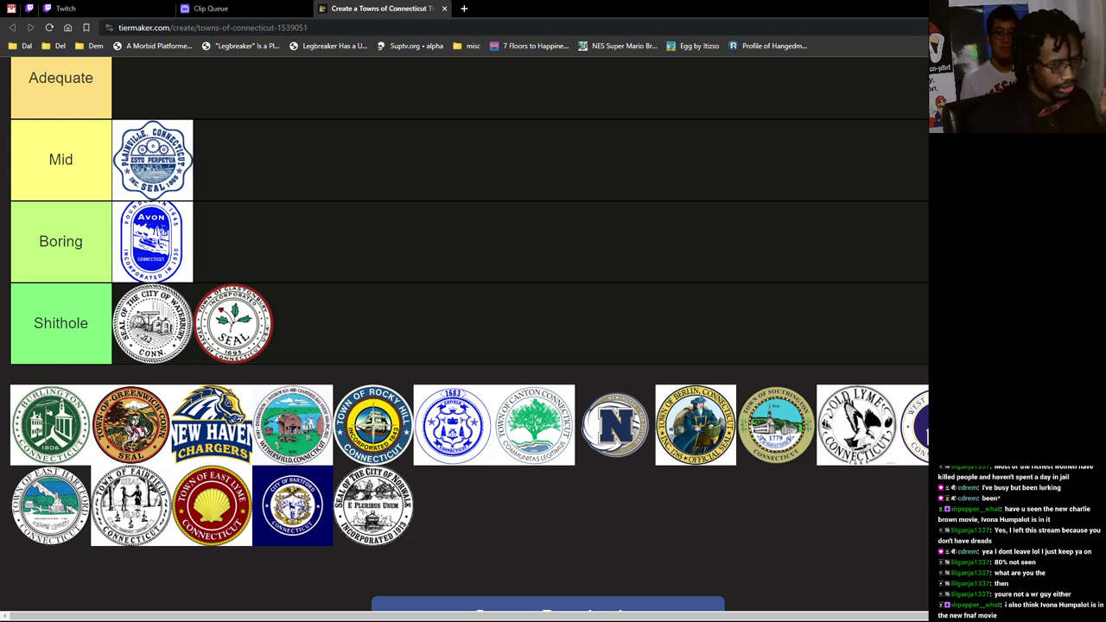
scroll(469, 334, "up", 1)
scroll(469, 400, "up", 1)
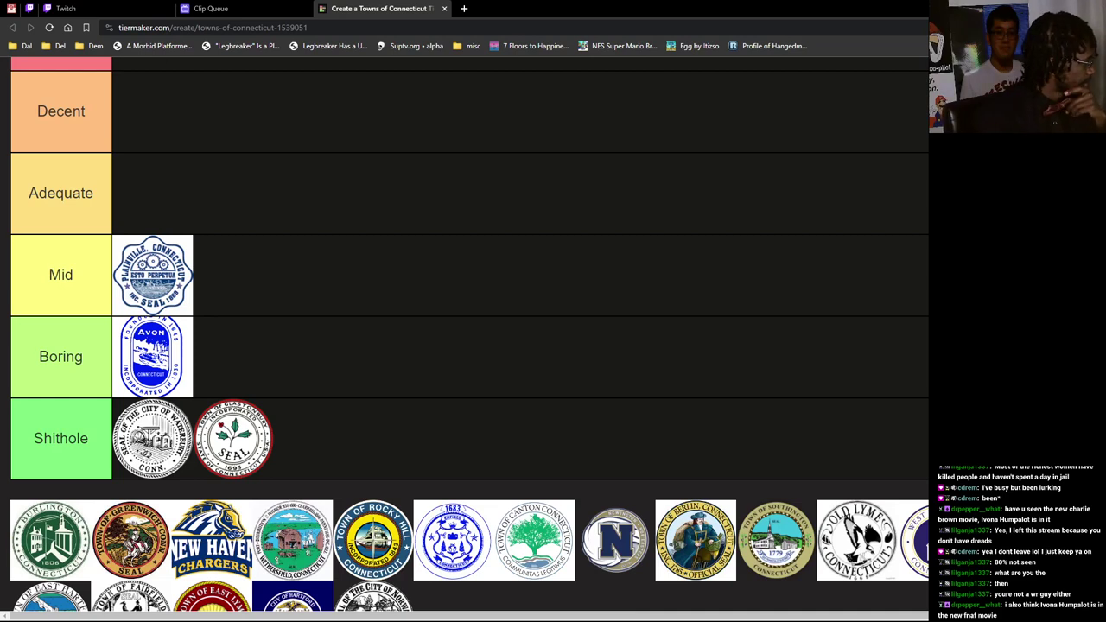
left_click_drag(50, 540, 152, 193)
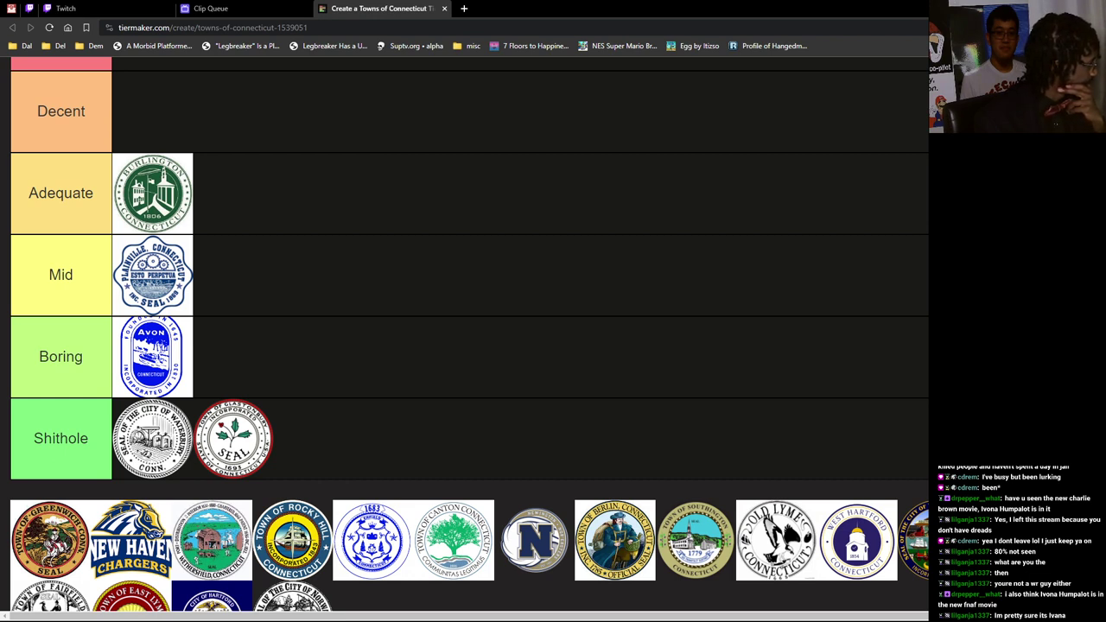
mouse_move(49, 541)
left_mouse_down()
mouse_move(65, 490)
mouse_move(297, 209)
left_mouse_up()
scroll(95, 458, "up", 2)
scroll(296, 210, "down", 4)
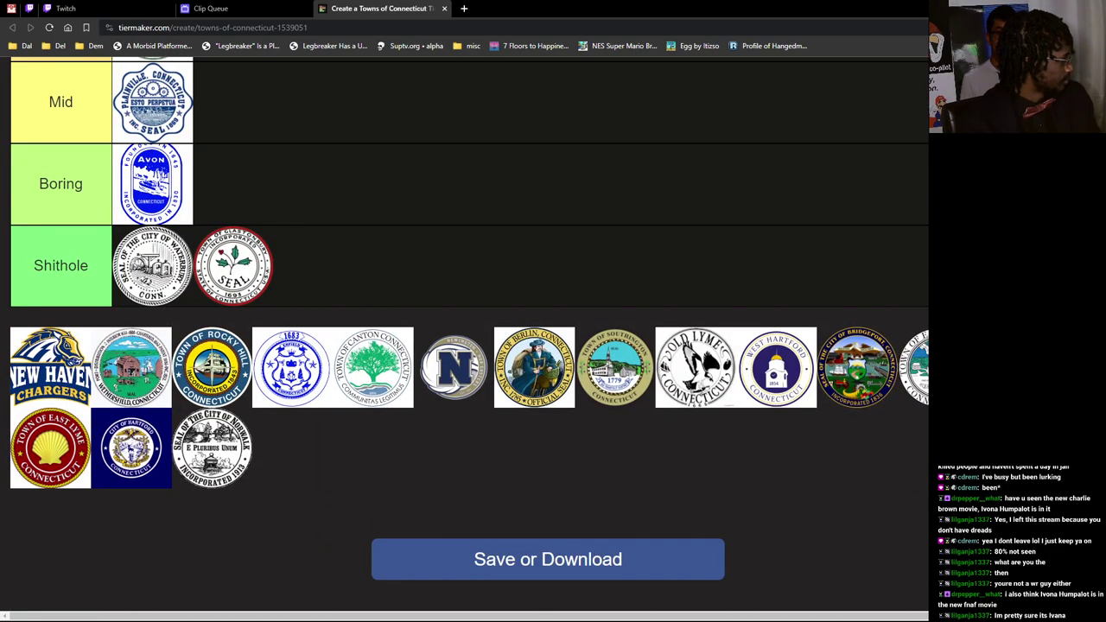
mouse_move(49, 368)
left_mouse_down()
mouse_move(285, 259)
mouse_move(271, 322)
left_mouse_up()
scroll(285, 259, "up", 3)
scroll(297, 277, "up", 3)
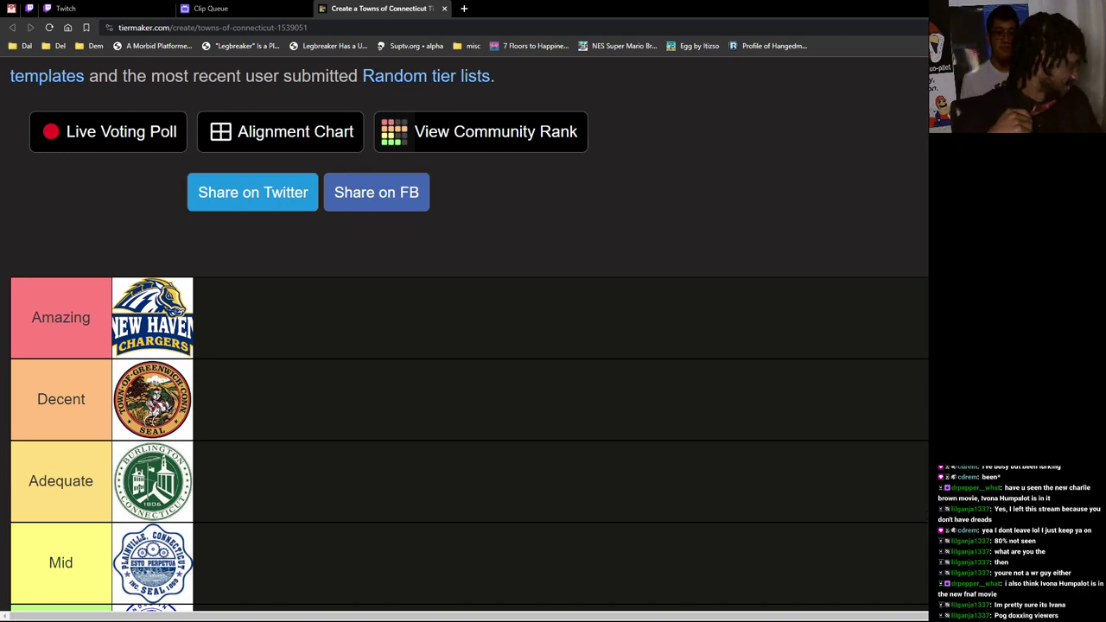
scroll(467, 345, "down", 5)
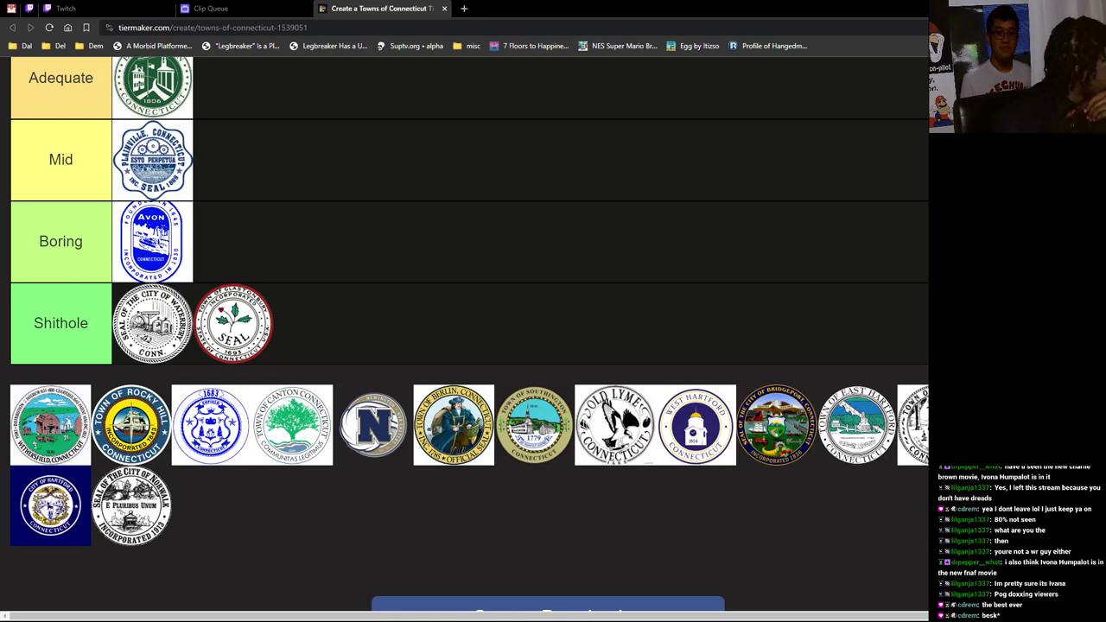
Step: Place Wethersfield in Boring, Rocky Hill in Adequate, Enfield and the N seal in Shithole, Berlin in Decent
left_click_drag(50, 425, 233, 242)
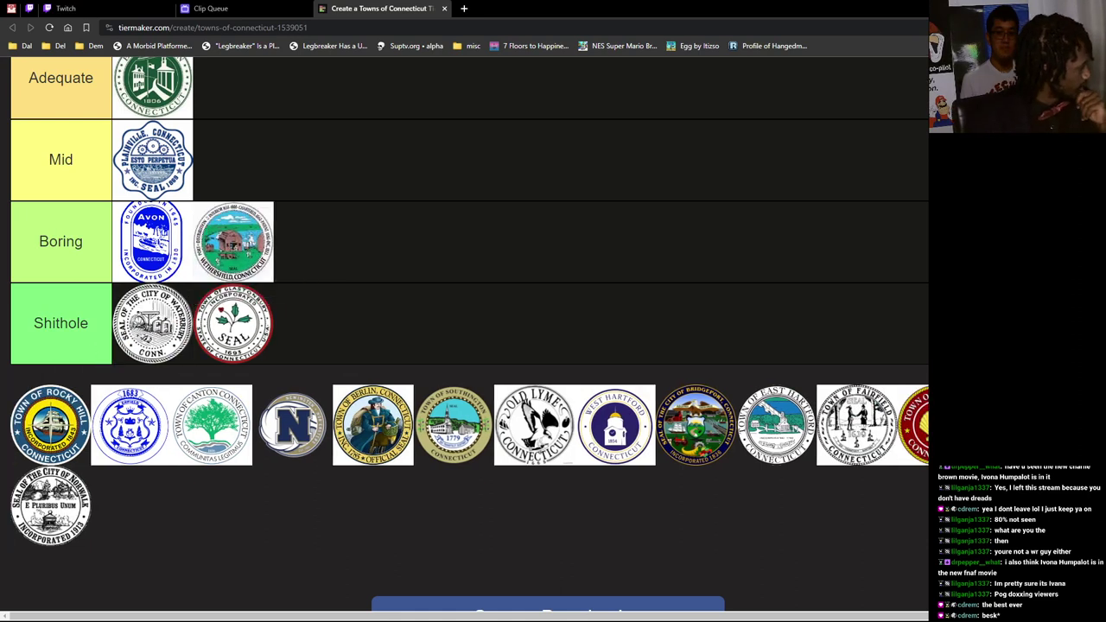
left_click_drag(50, 425, 234, 84)
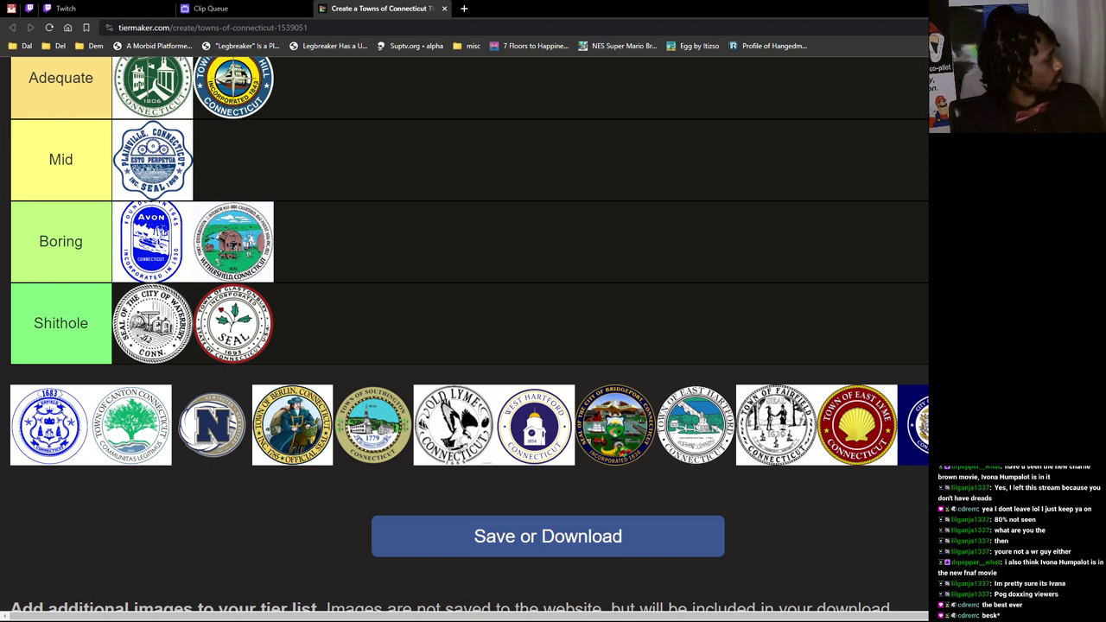
left_click_drag(50, 426, 104, 416)
scroll(87, 411, "up", 3)
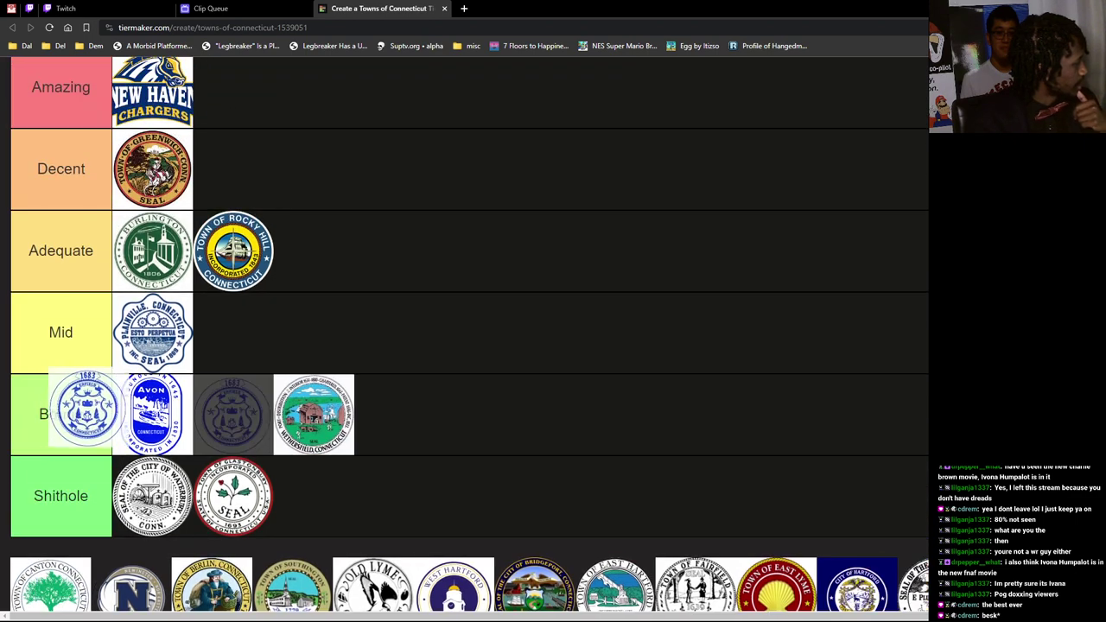
left_click_drag(104, 416, 359, 415)
scroll(359, 415, "down", 2)
left_click_drag(314, 241, 314, 323)
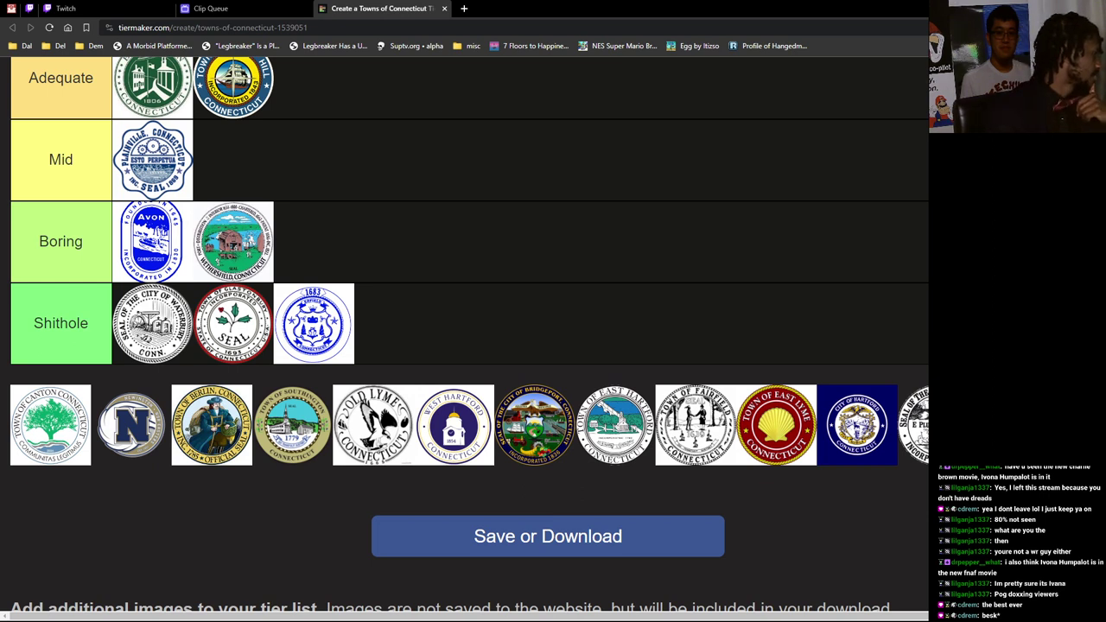
scroll(51, 426, "up", 1)
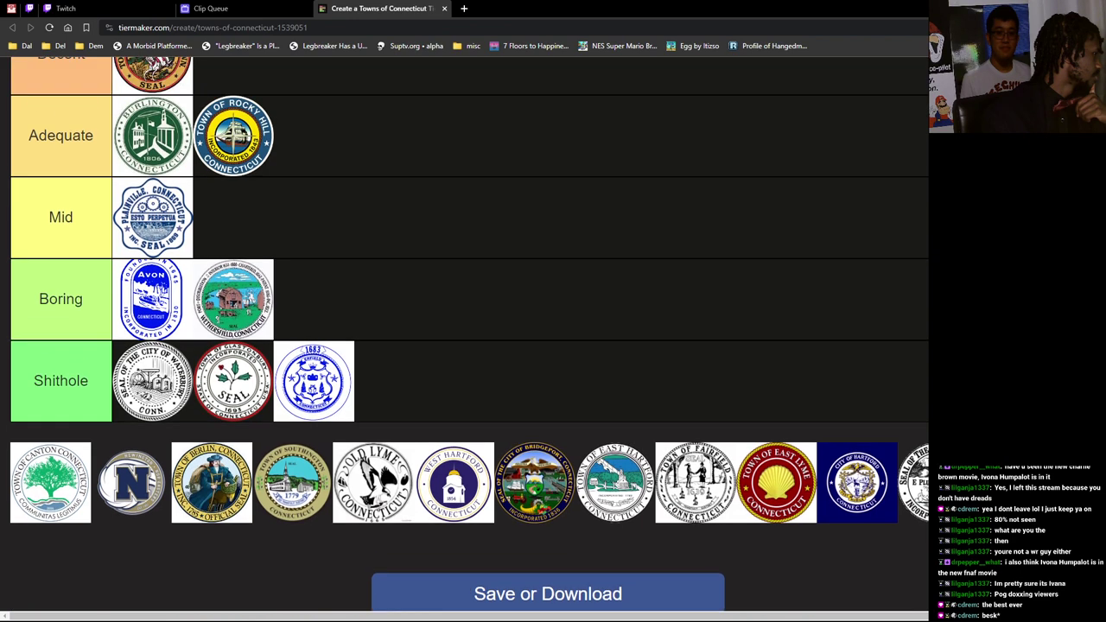
left_click_drag(50, 482, 234, 217)
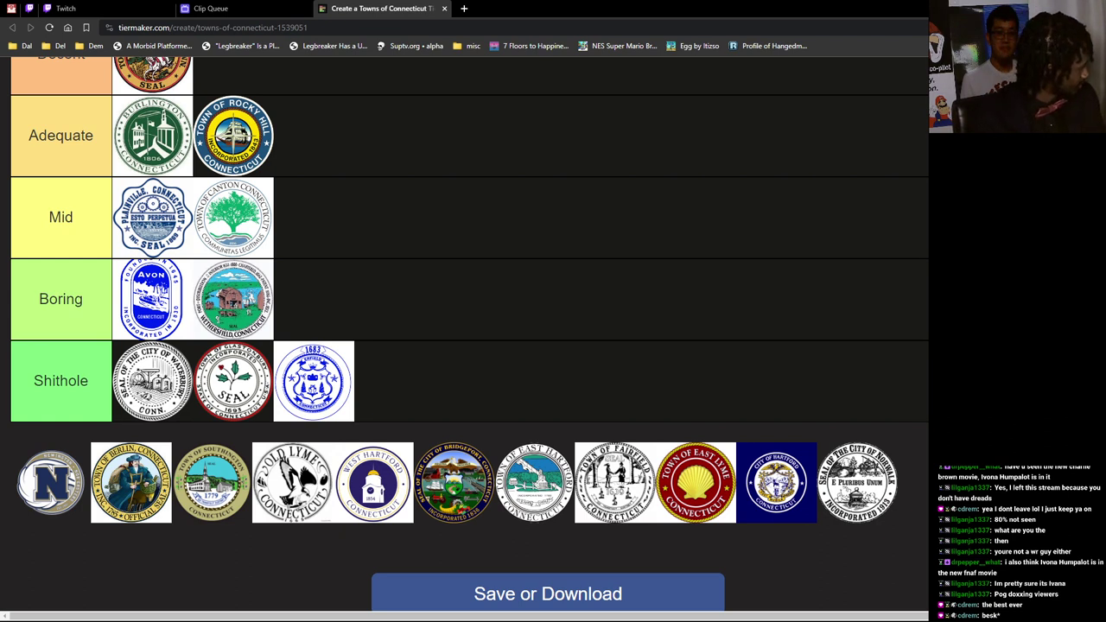
left_click_drag(50, 482, 395, 381)
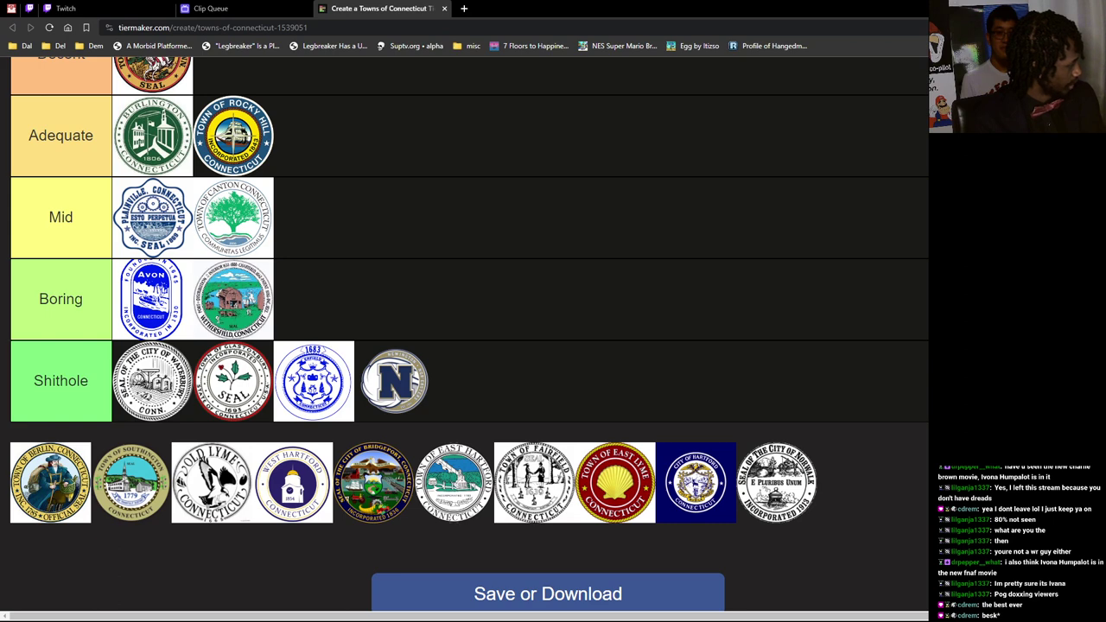
left_click_drag(50, 482, 71, 485)
scroll(69, 493, "up", 2)
scroll(71, 484, "up", 1)
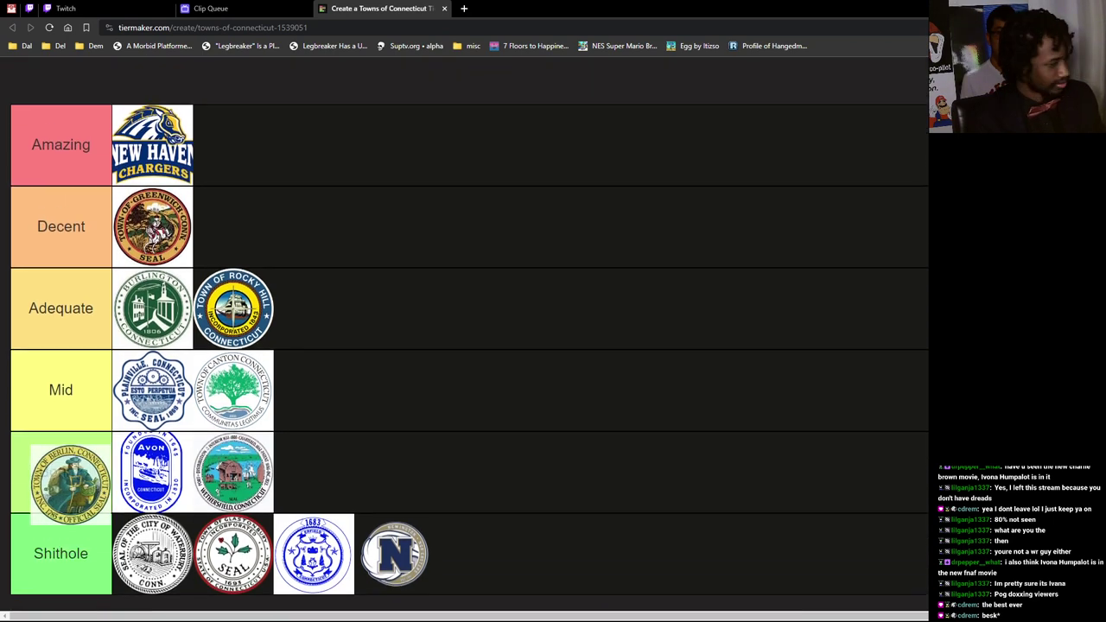
left_click_drag(71, 484, 78, 490)
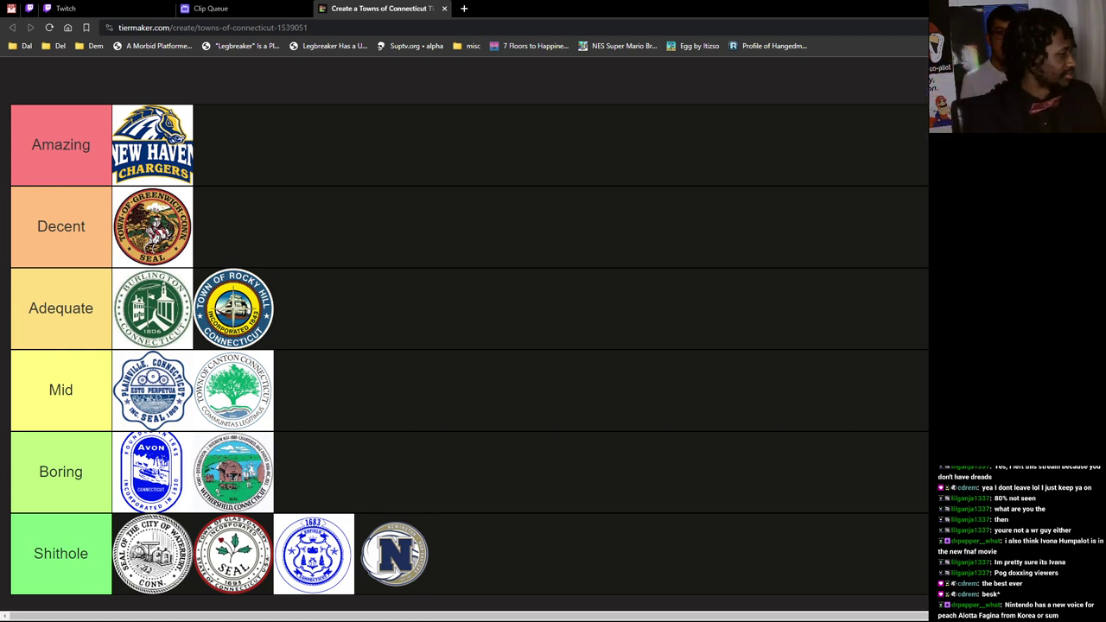
scroll(467, 346, "down", 3)
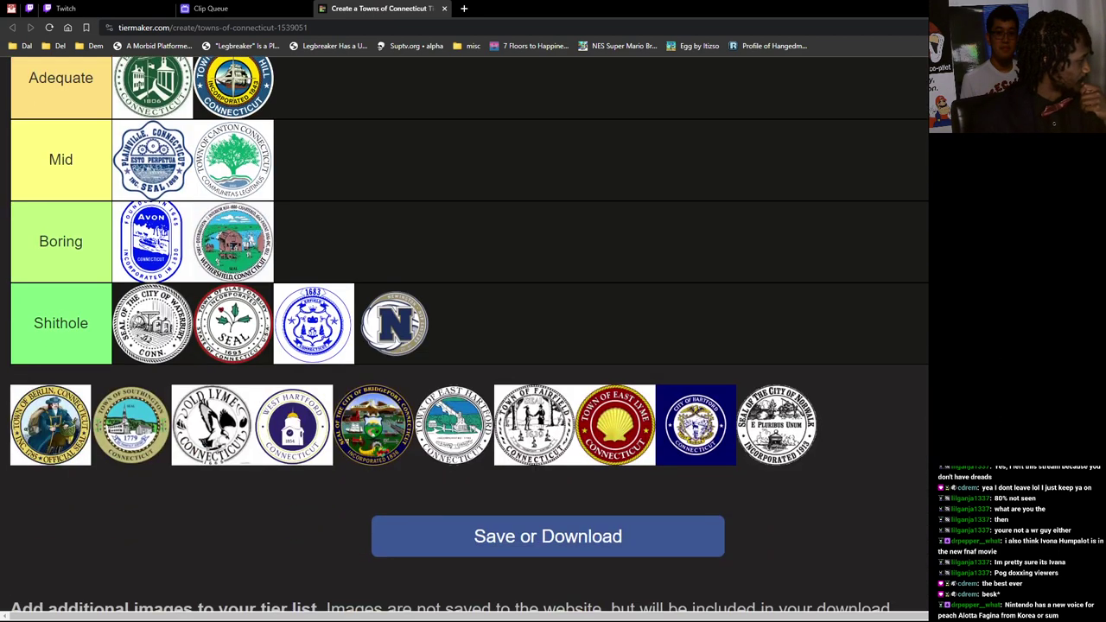
mouse_move(50, 424)
left_mouse_down()
mouse_move(468, 195)
mouse_move(467, 168)
left_mouse_up()
scroll(50, 424, "up", 2)
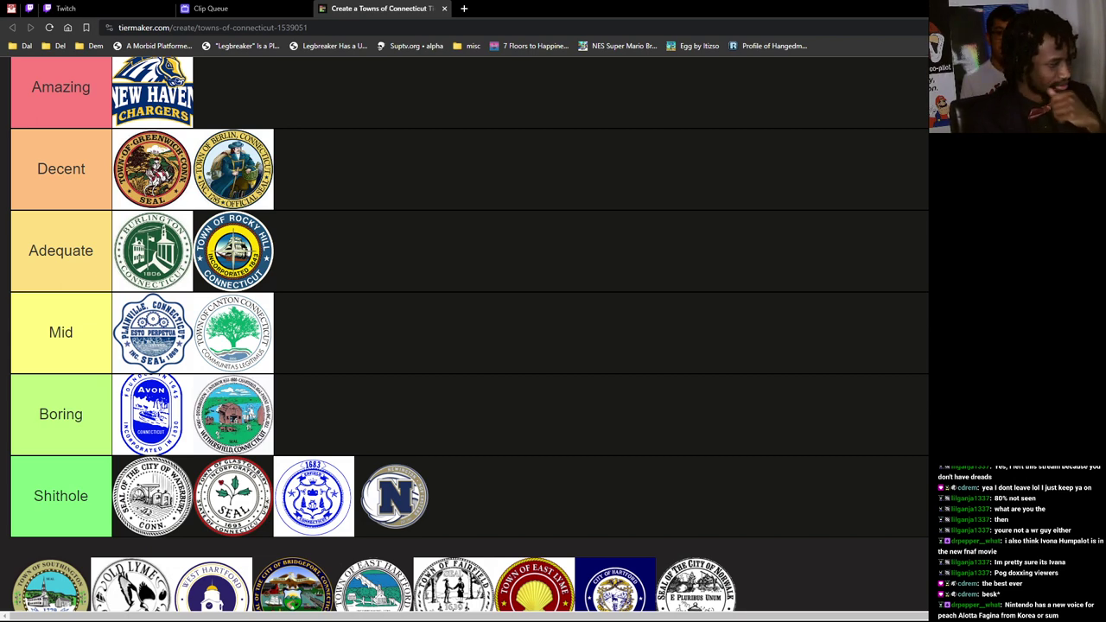
scroll(466, 338, "down", 3)
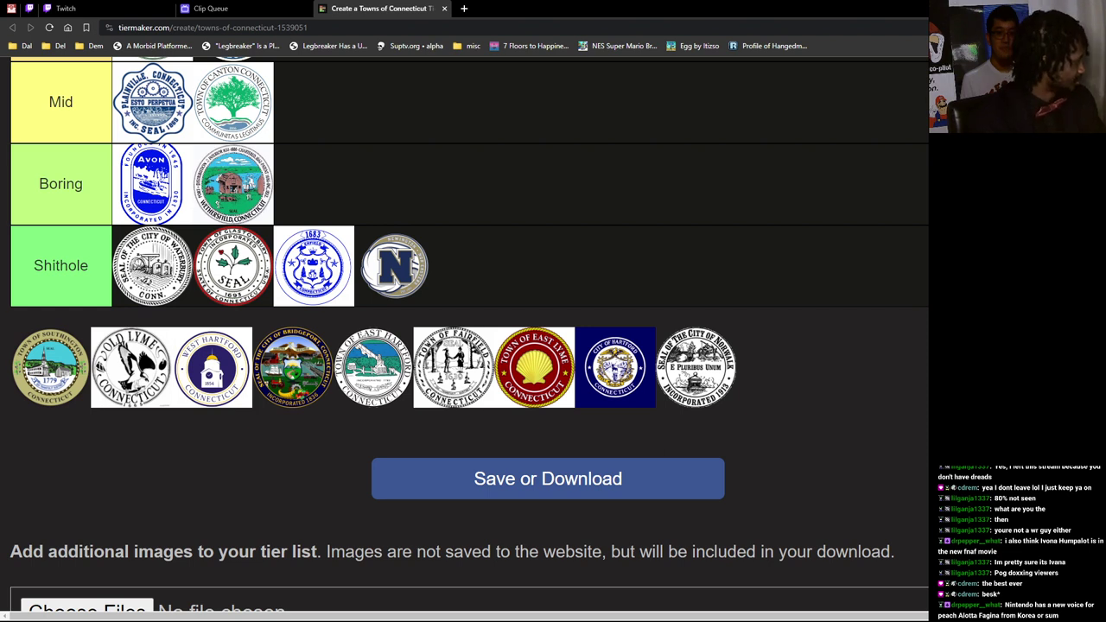
Step: Put Southington in Shithole, West Hartford in Amazing, Bridgeport in Adequate and East Hartford in Mid
mouse_move(50, 367)
left_mouse_down()
mouse_move(98, 340)
mouse_move(474, 266)
left_mouse_up()
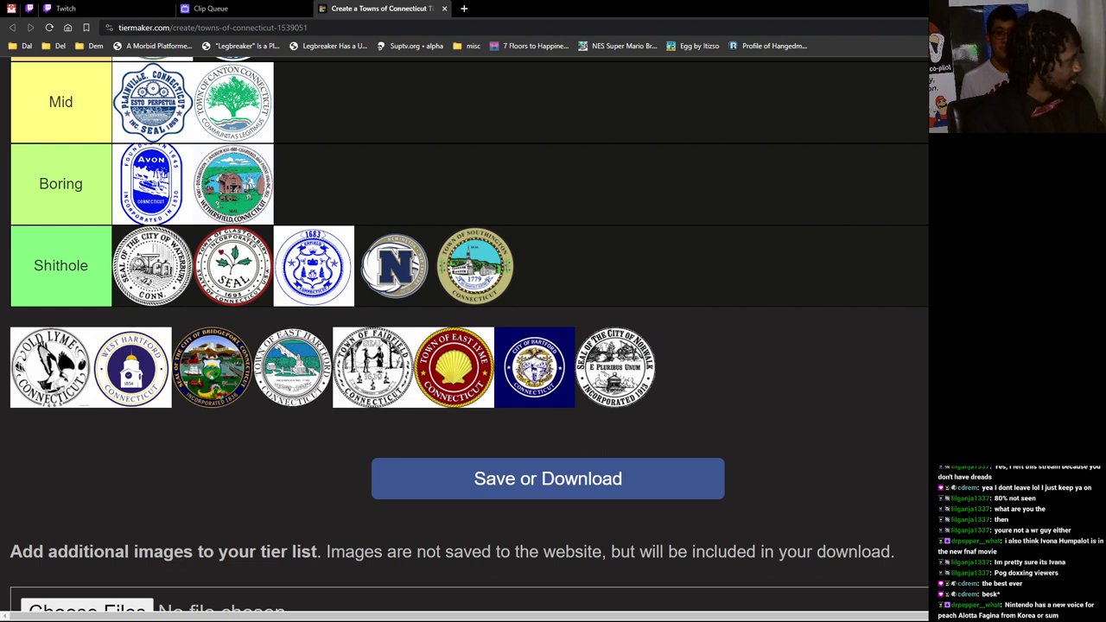
mouse_move(50, 366)
left_mouse_down()
mouse_move(52, 346)
mouse_move(313, 193)
left_mouse_up()
scroll(51, 346, "up", 2)
scroll(467, 268, "down", 1)
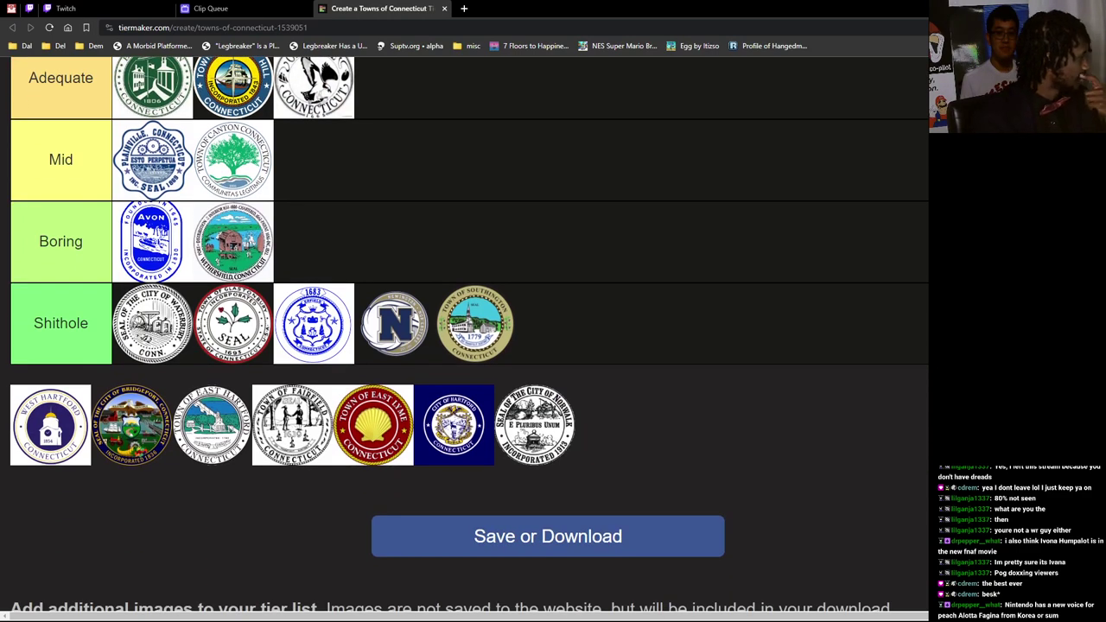
mouse_move(50, 424)
left_mouse_down()
mouse_move(76, 423)
mouse_move(285, 327)
left_mouse_up()
scroll(78, 419, "up", 4)
scroll(285, 327, "down", 3)
scroll(467, 337, "down", 1)
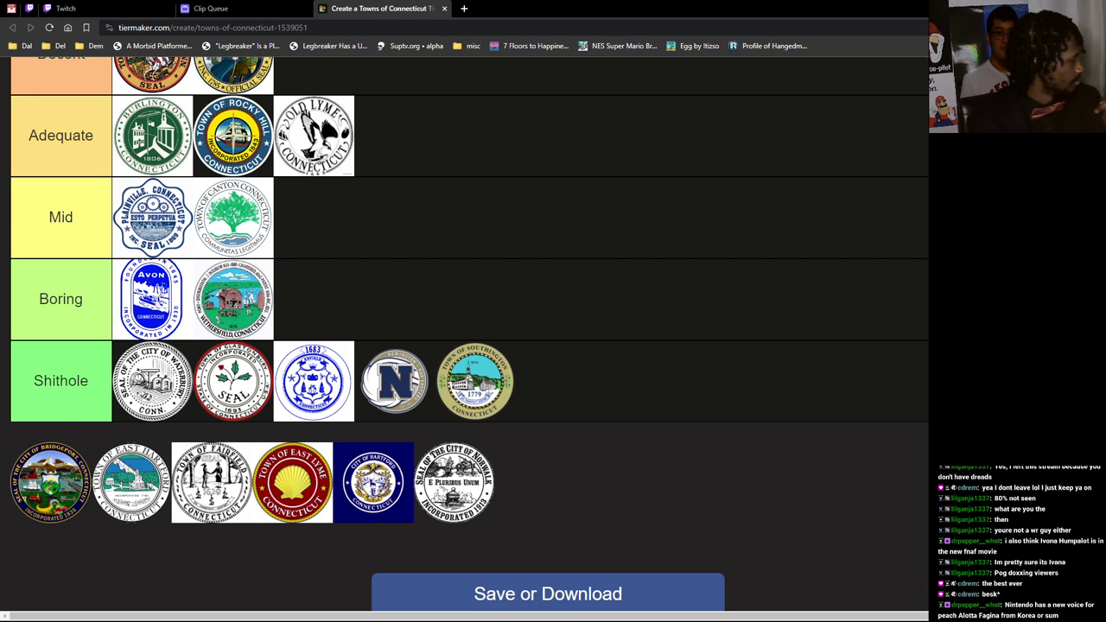
left_click_drag(49, 483, 395, 135)
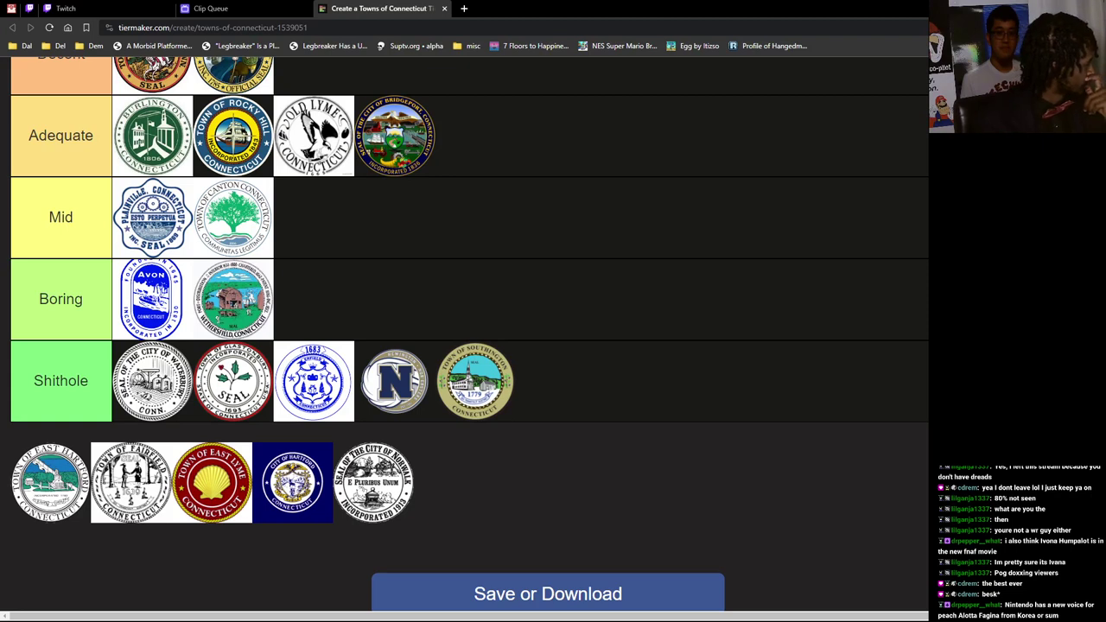
left_click_drag(49, 482, 314, 217)
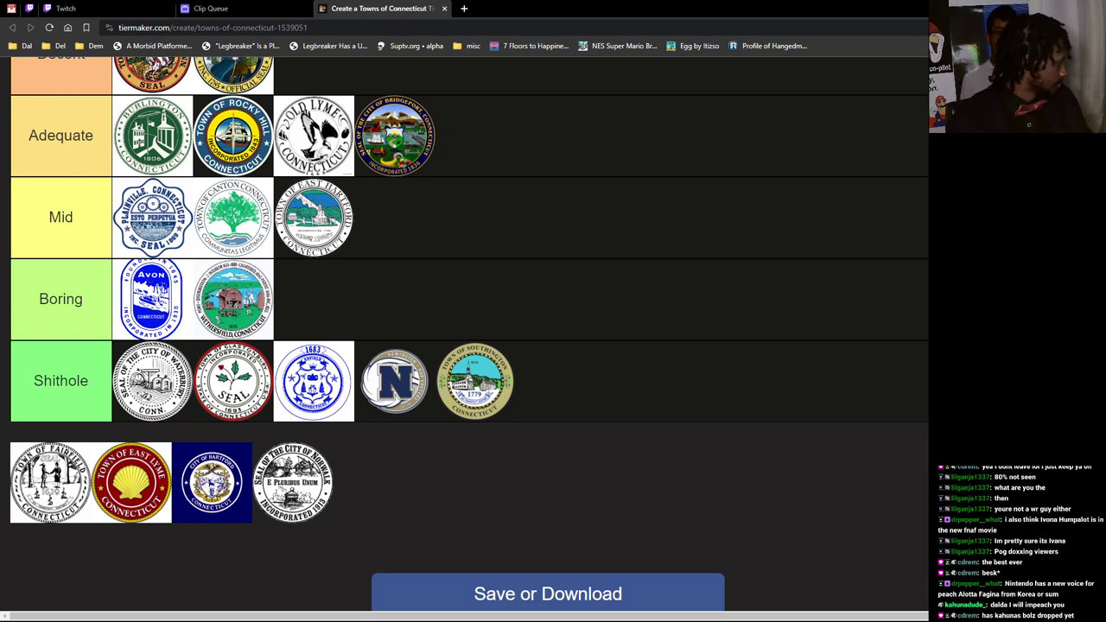
left_click_drag(50, 482, 487, 359)
scroll(110, 467, "up", 2)
scroll(467, 346, "down", 3)
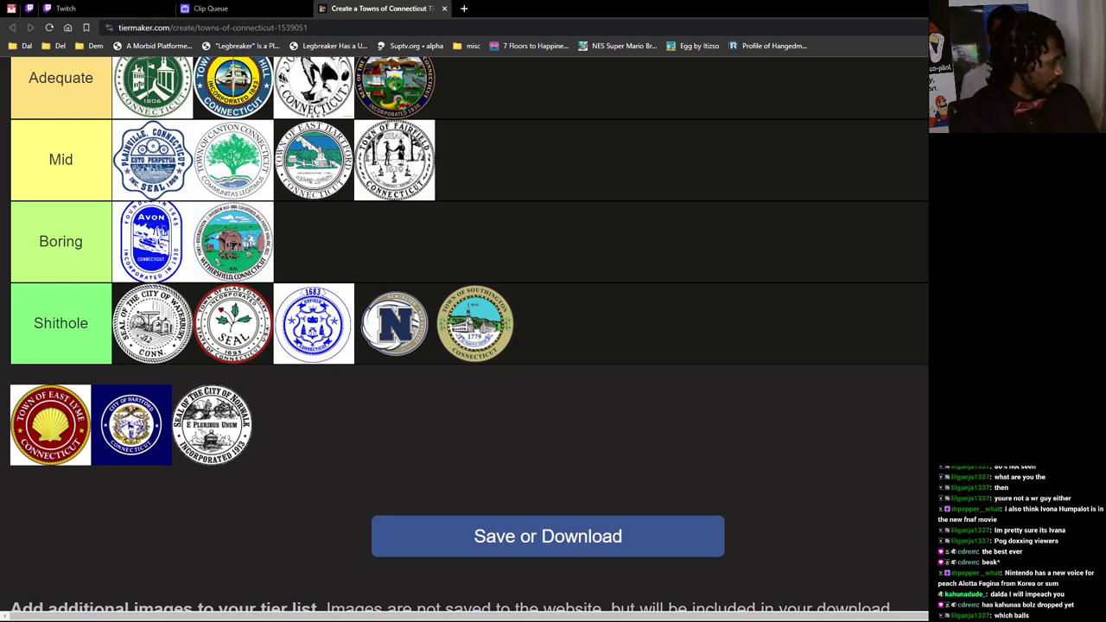
scroll(467, 337, "up", 2)
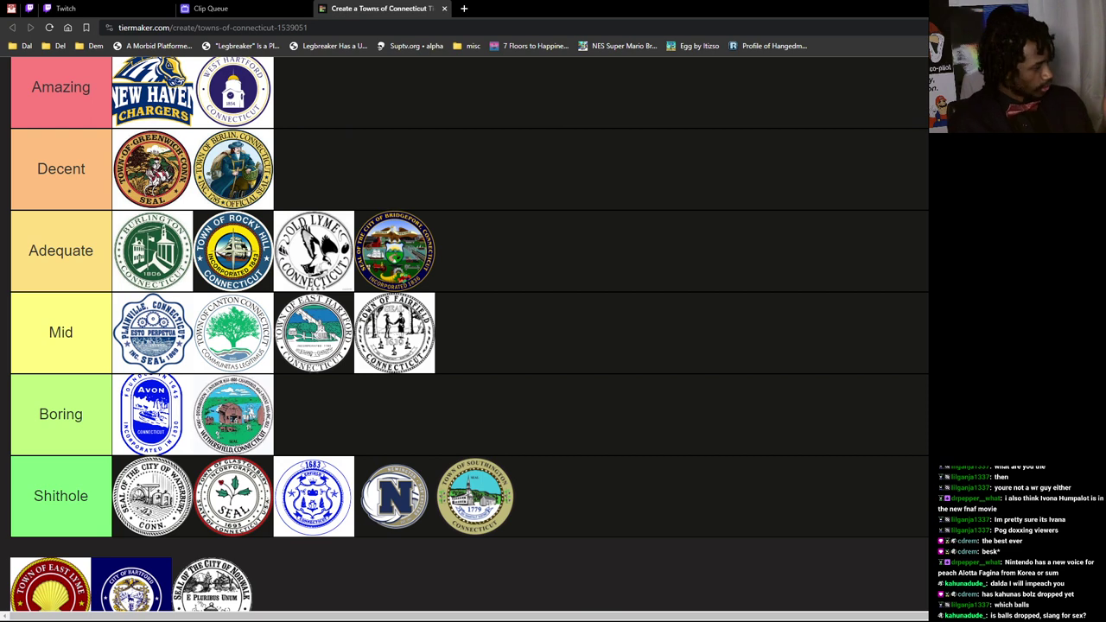
scroll(467, 337, "down", 1)
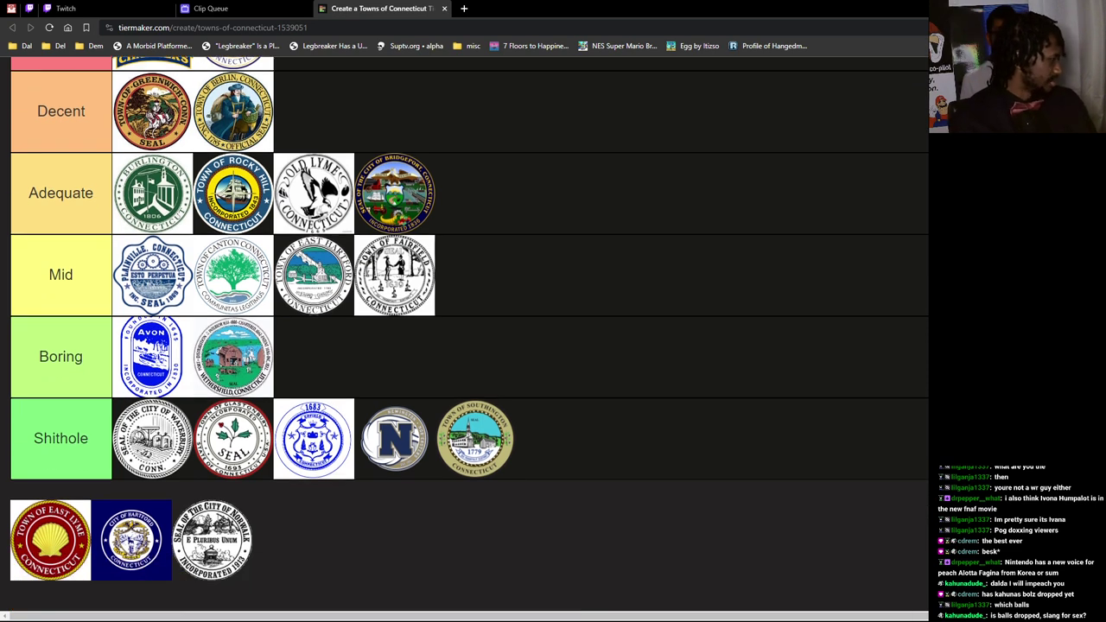
Step: Move the East Lyme seal from the unranked pool into the Mid tier
left_click_drag(50, 541, 519, 275)
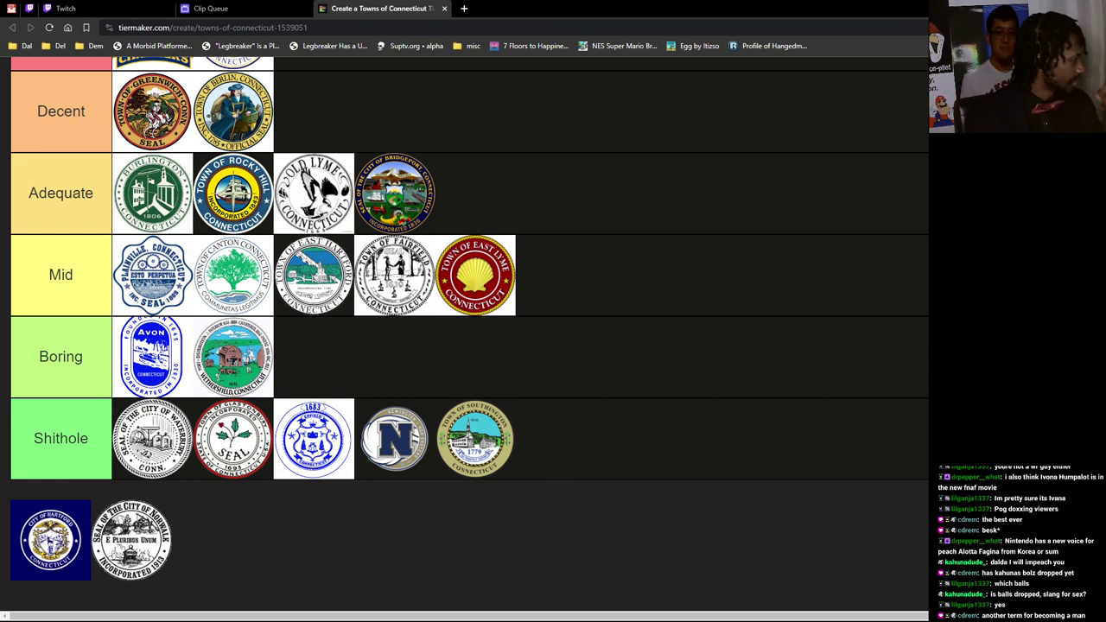
Step: Move the Hartford seal from the unranked pool up into the Decent tier
mouse_move(50, 540)
left_mouse_down()
mouse_move(83, 508)
mouse_move(108, 508)
left_mouse_up()
scroll(104, 508, "up", 2)
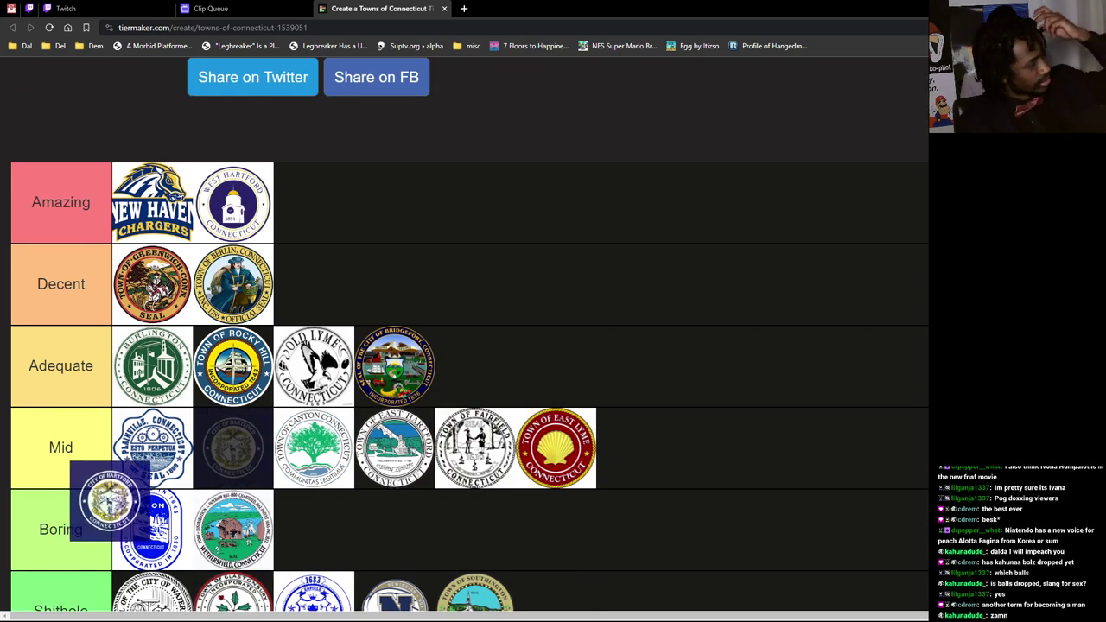
left_click_drag(107, 508, 355, 293)
scroll(355, 292, "down", 5)
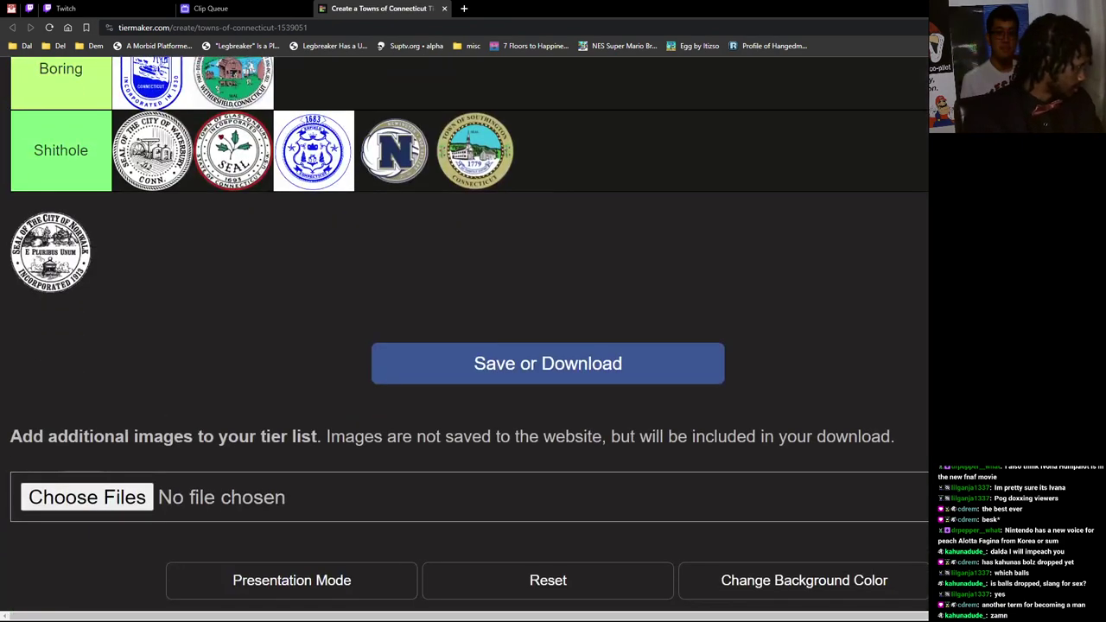
scroll(354, 292, "up", 3)
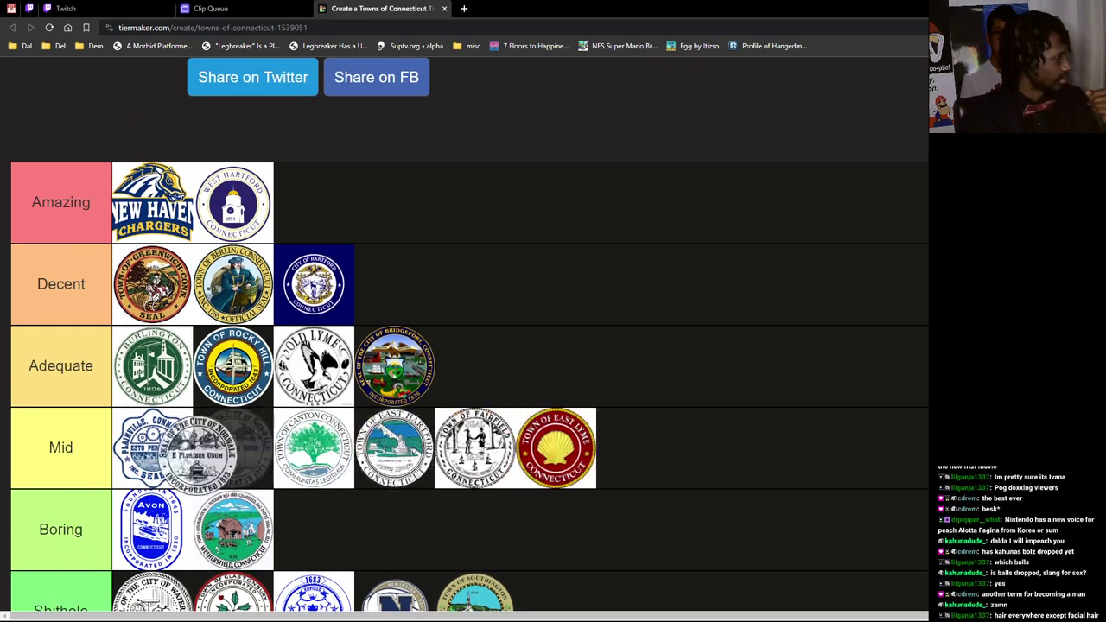
left_click_drag(50, 540, 314, 203)
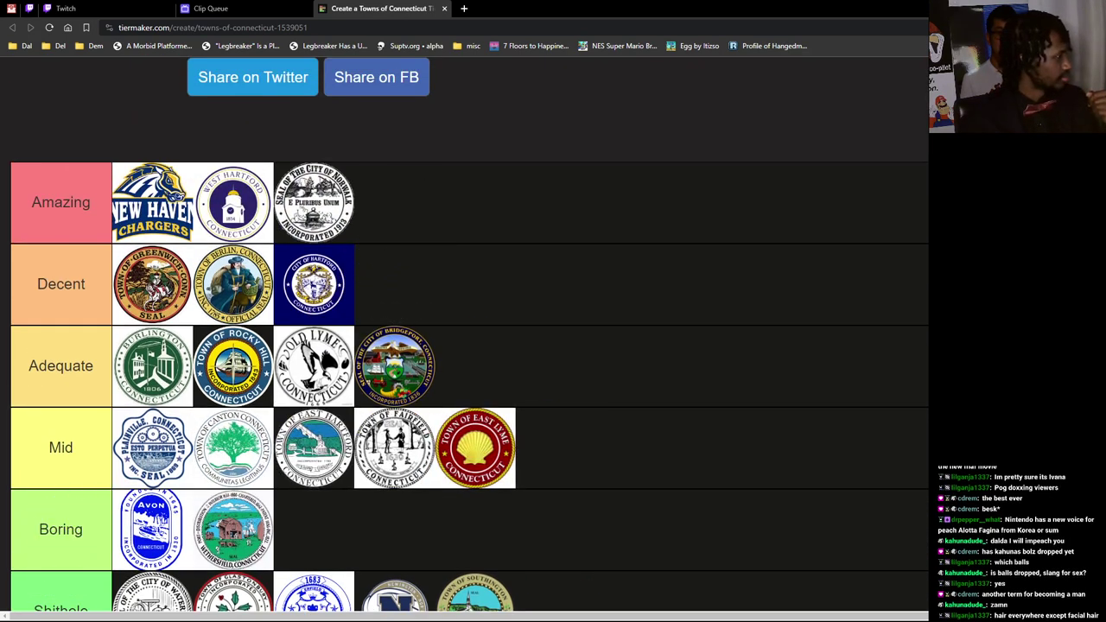
scroll(470, 358, "down", 1)
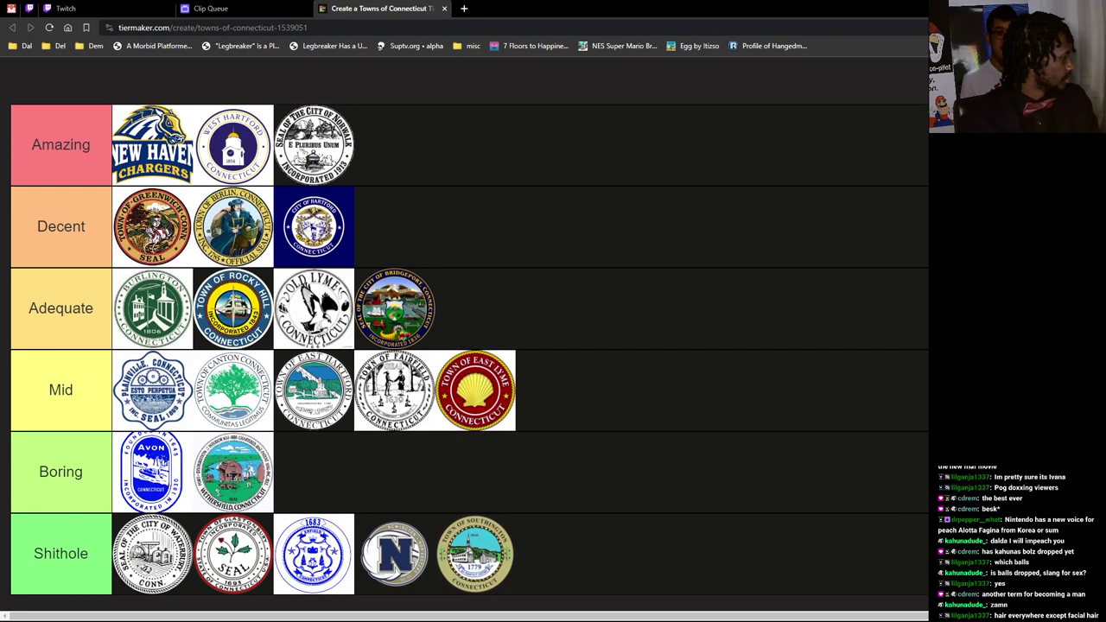